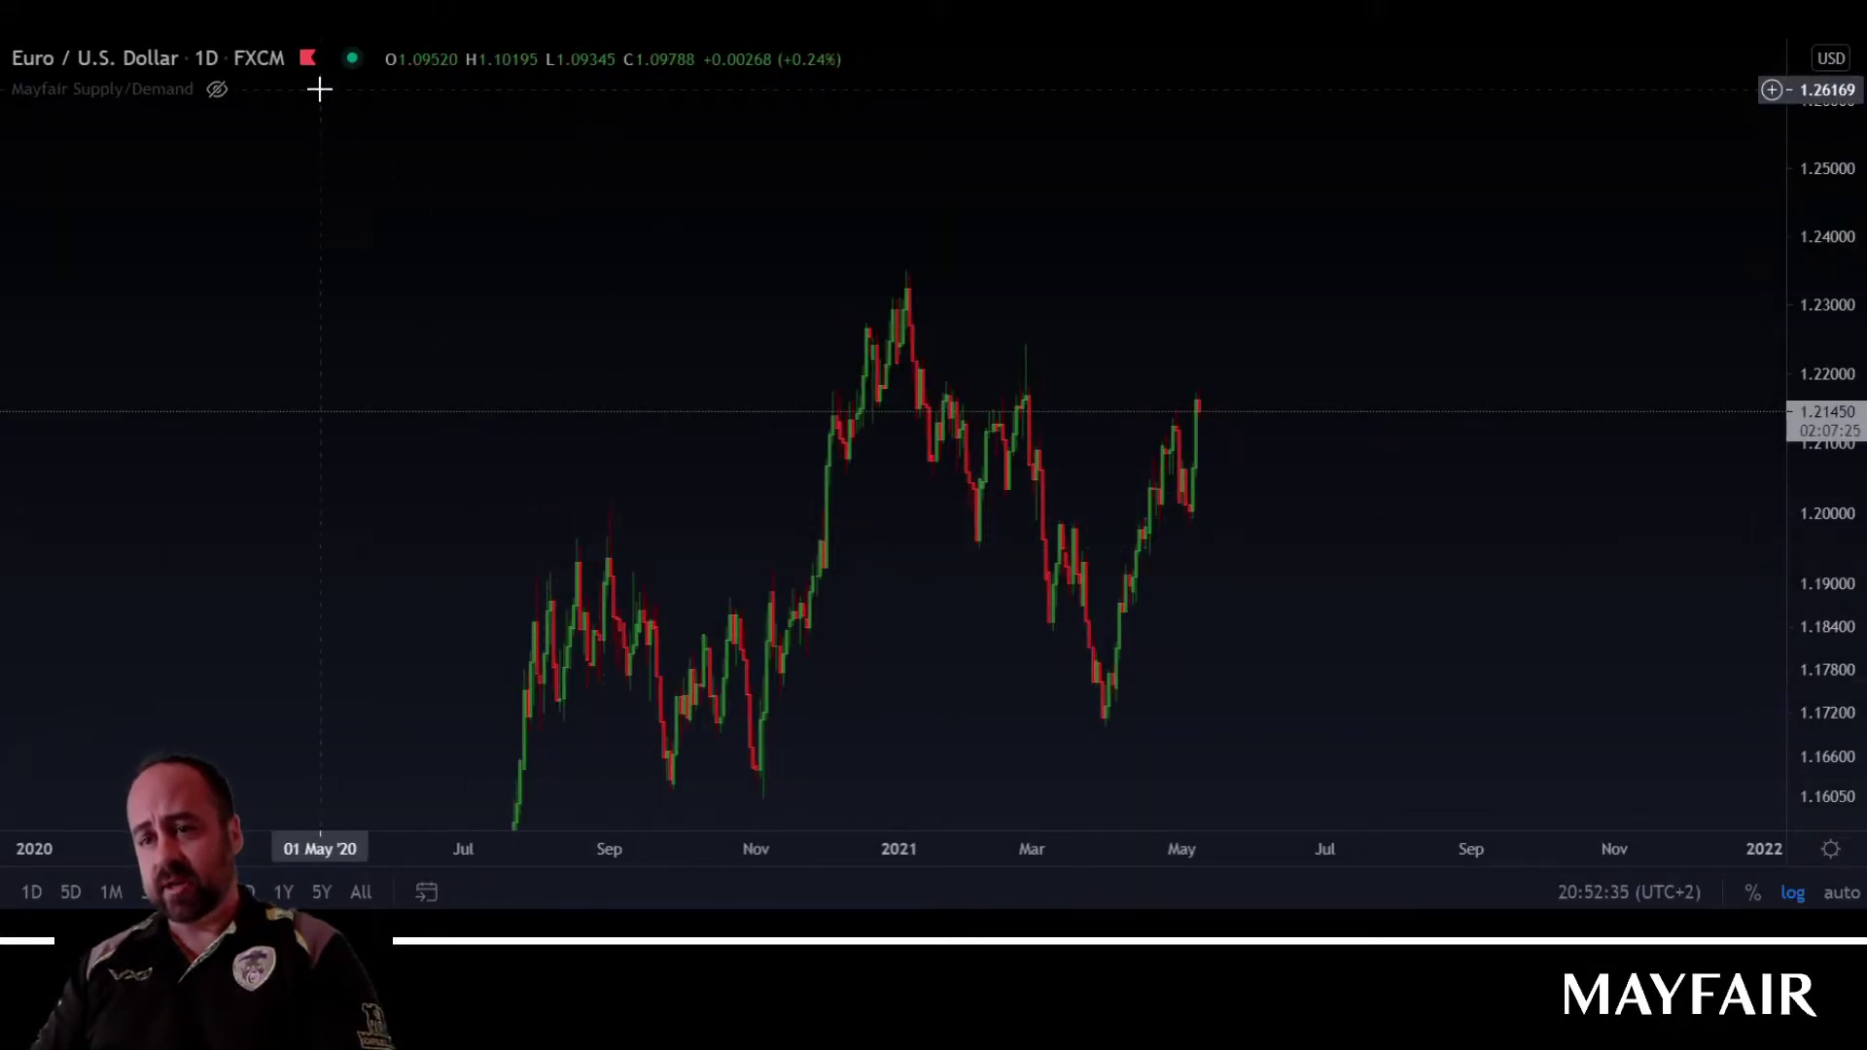
Step: Draw horizontal lines at 1.23481 on the January 2021 high and at 1.17052 on the low before May 2021
{"action": "left_click", "coordinate": [4, 199]}
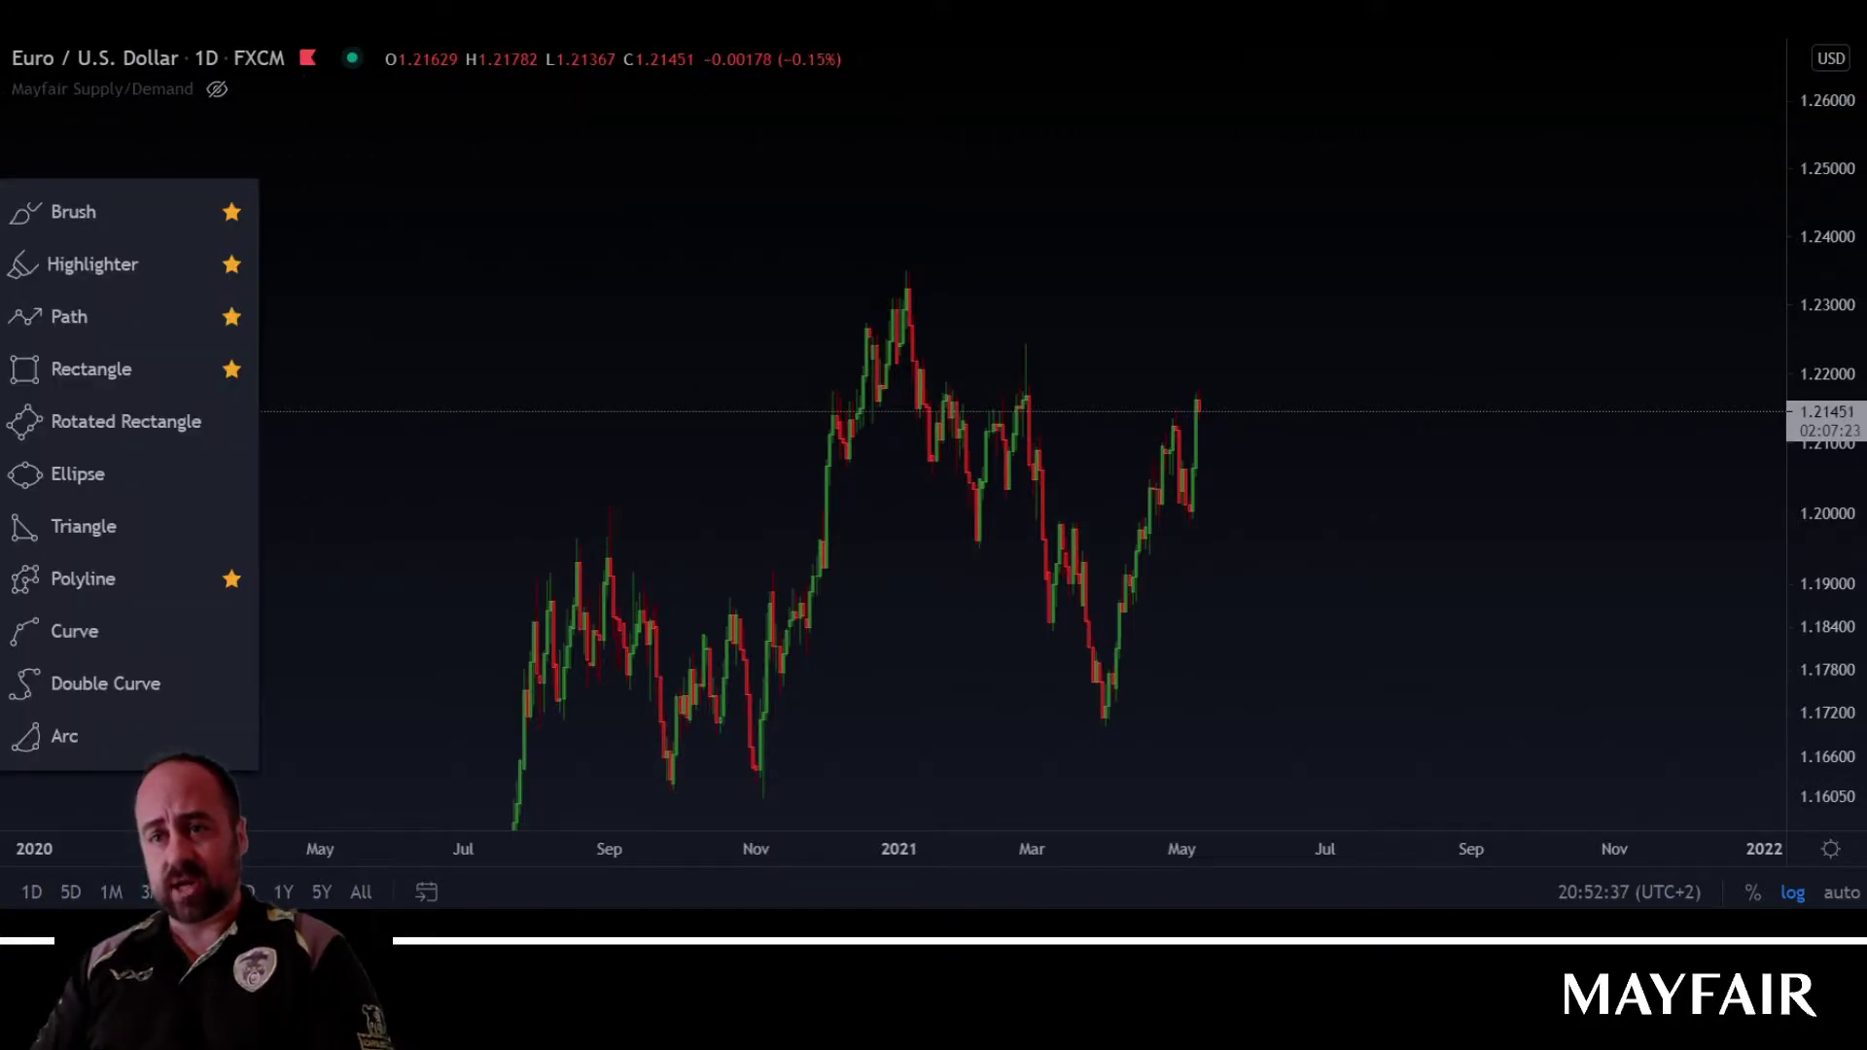
{"action": "left_click", "coordinate": [4, 107]}
{"action": "left_click", "coordinate": [114, 328]}
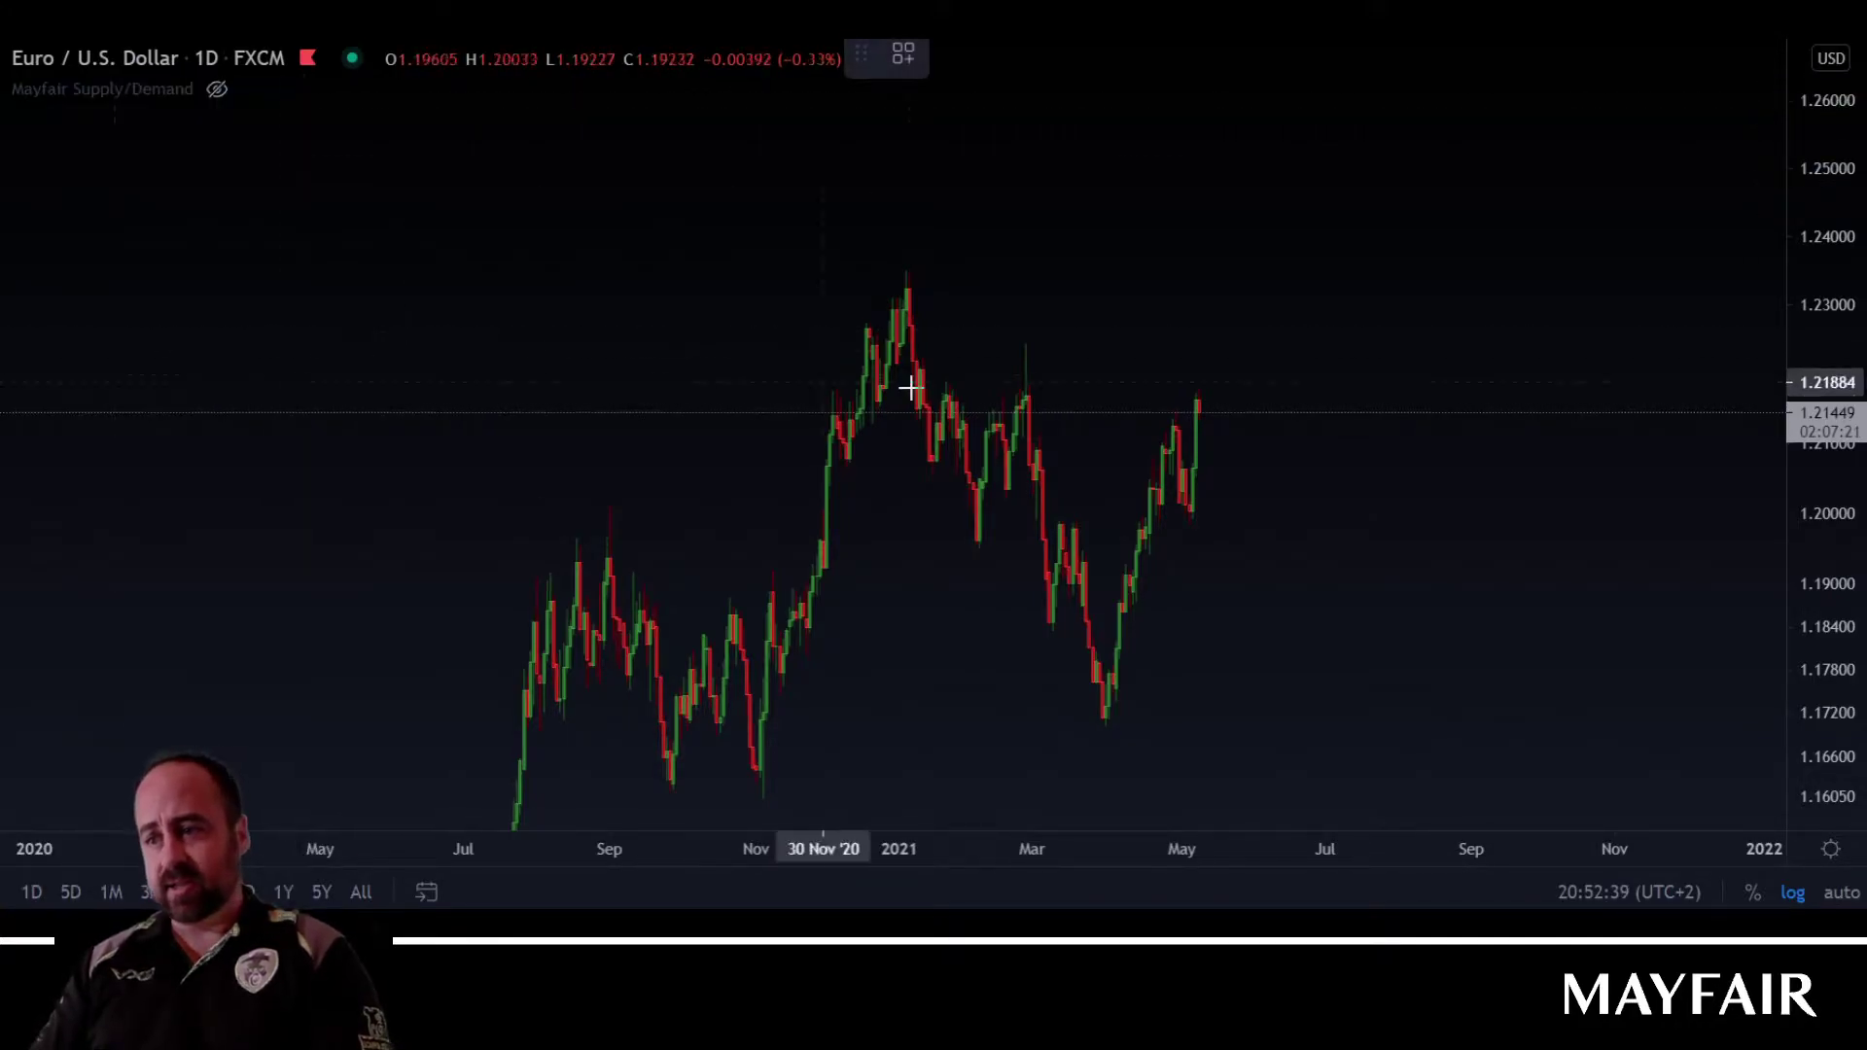
{"action": "left_click", "coordinate": [911, 271]}
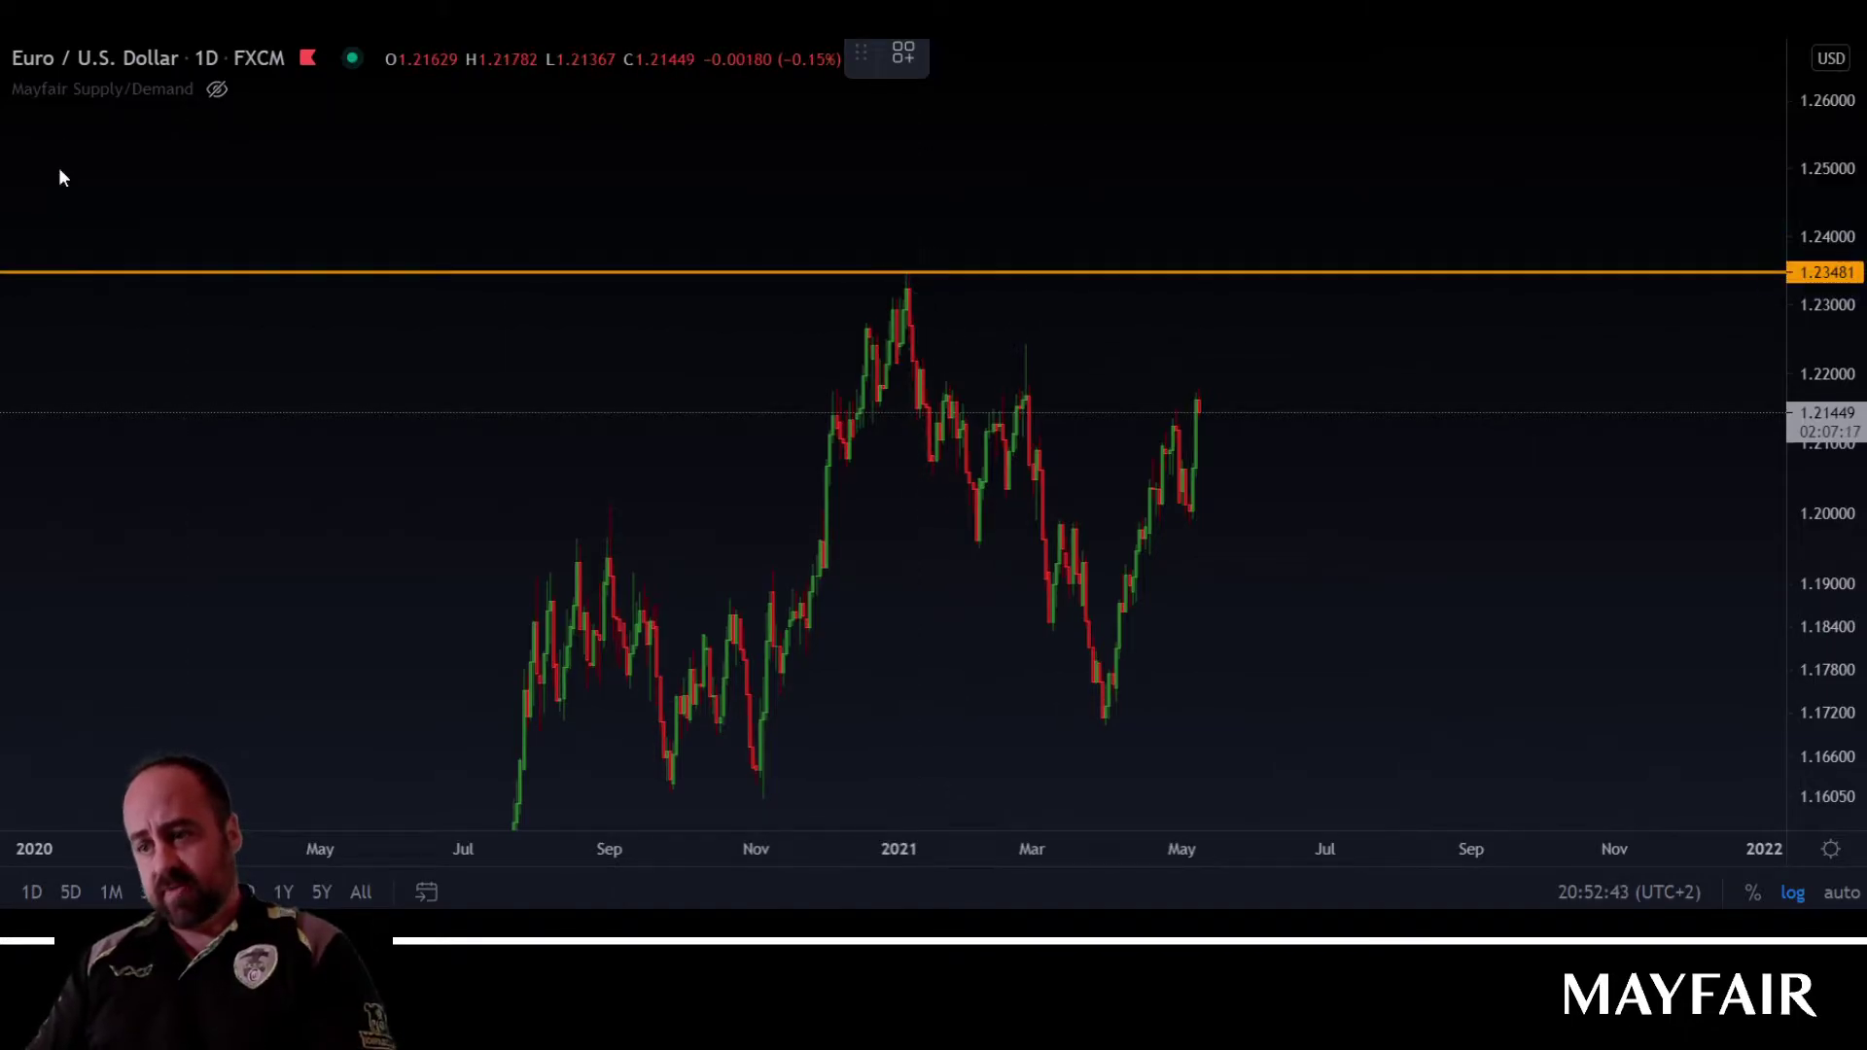
{"action": "left_click", "coordinate": [1149, 724]}
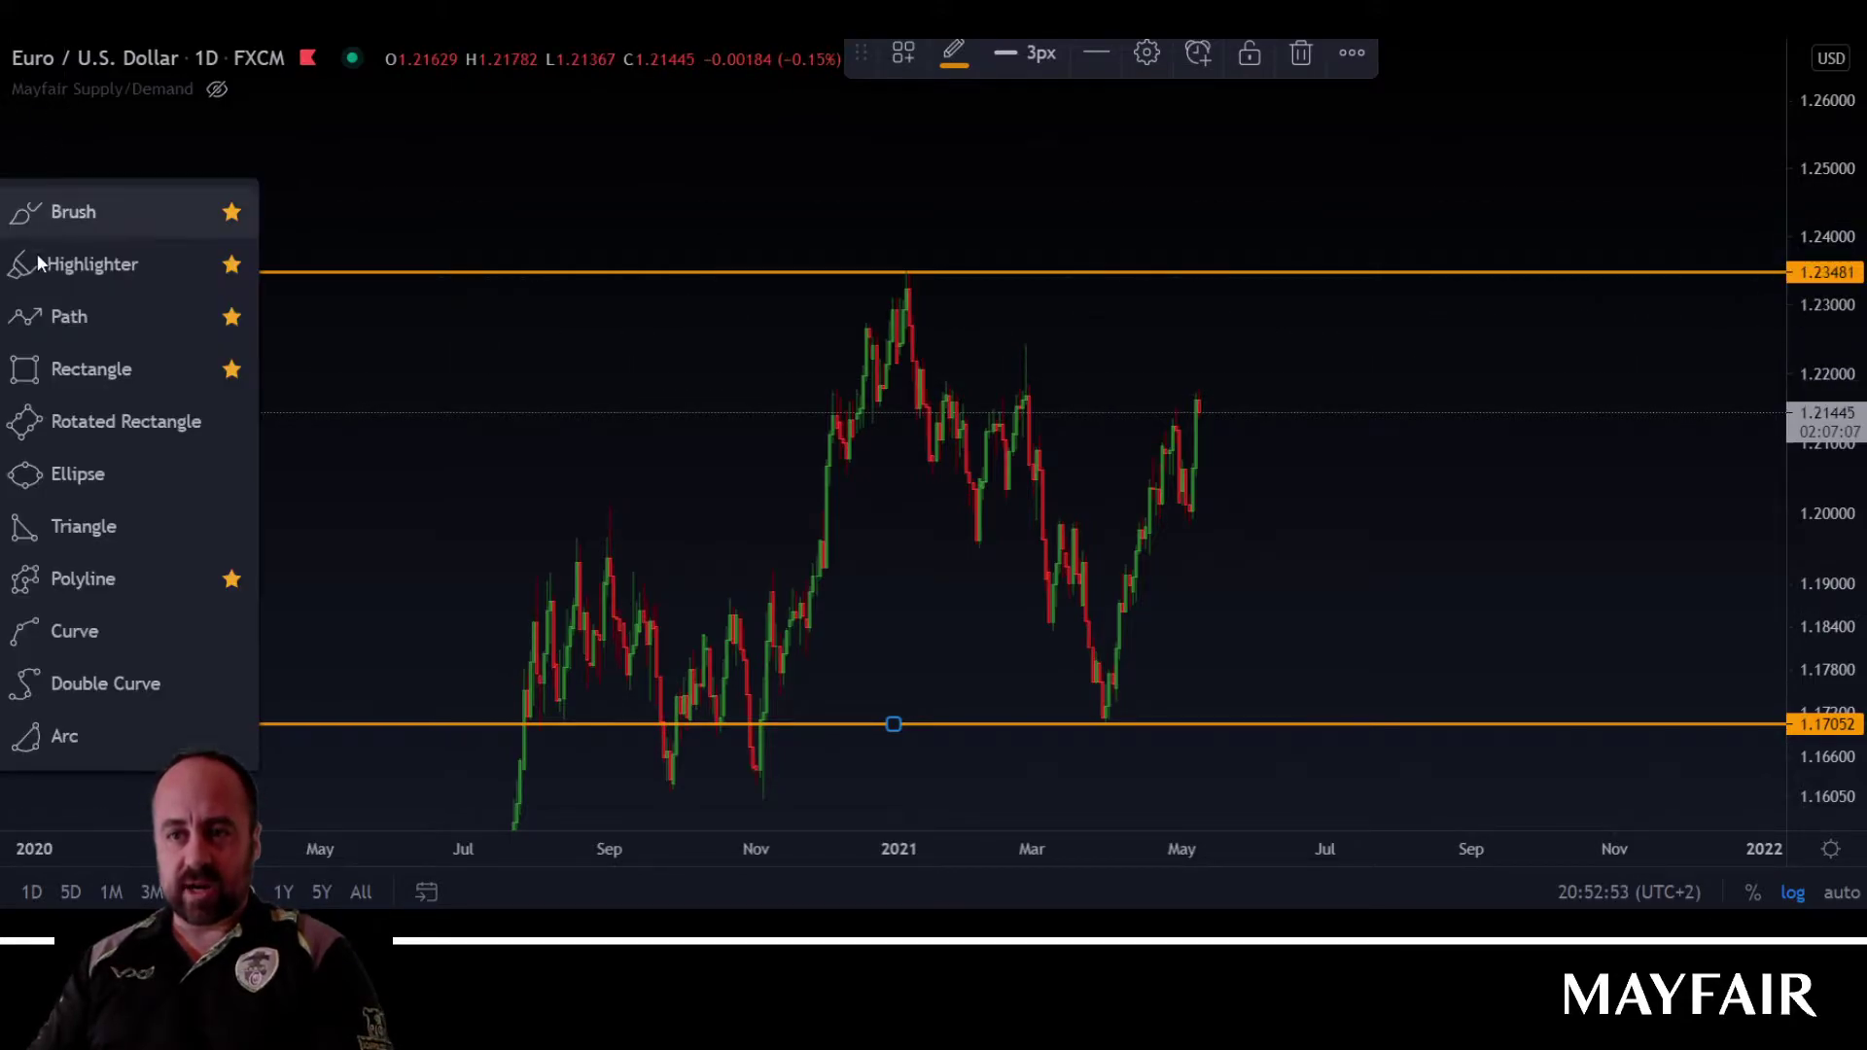
Step: Draw a rectangle zone below the upper line from 21 Dec '20 to 04 Oct '21, between about 1.22660 and 1.23270
{"action": "left_click", "coordinate": [78, 367]}
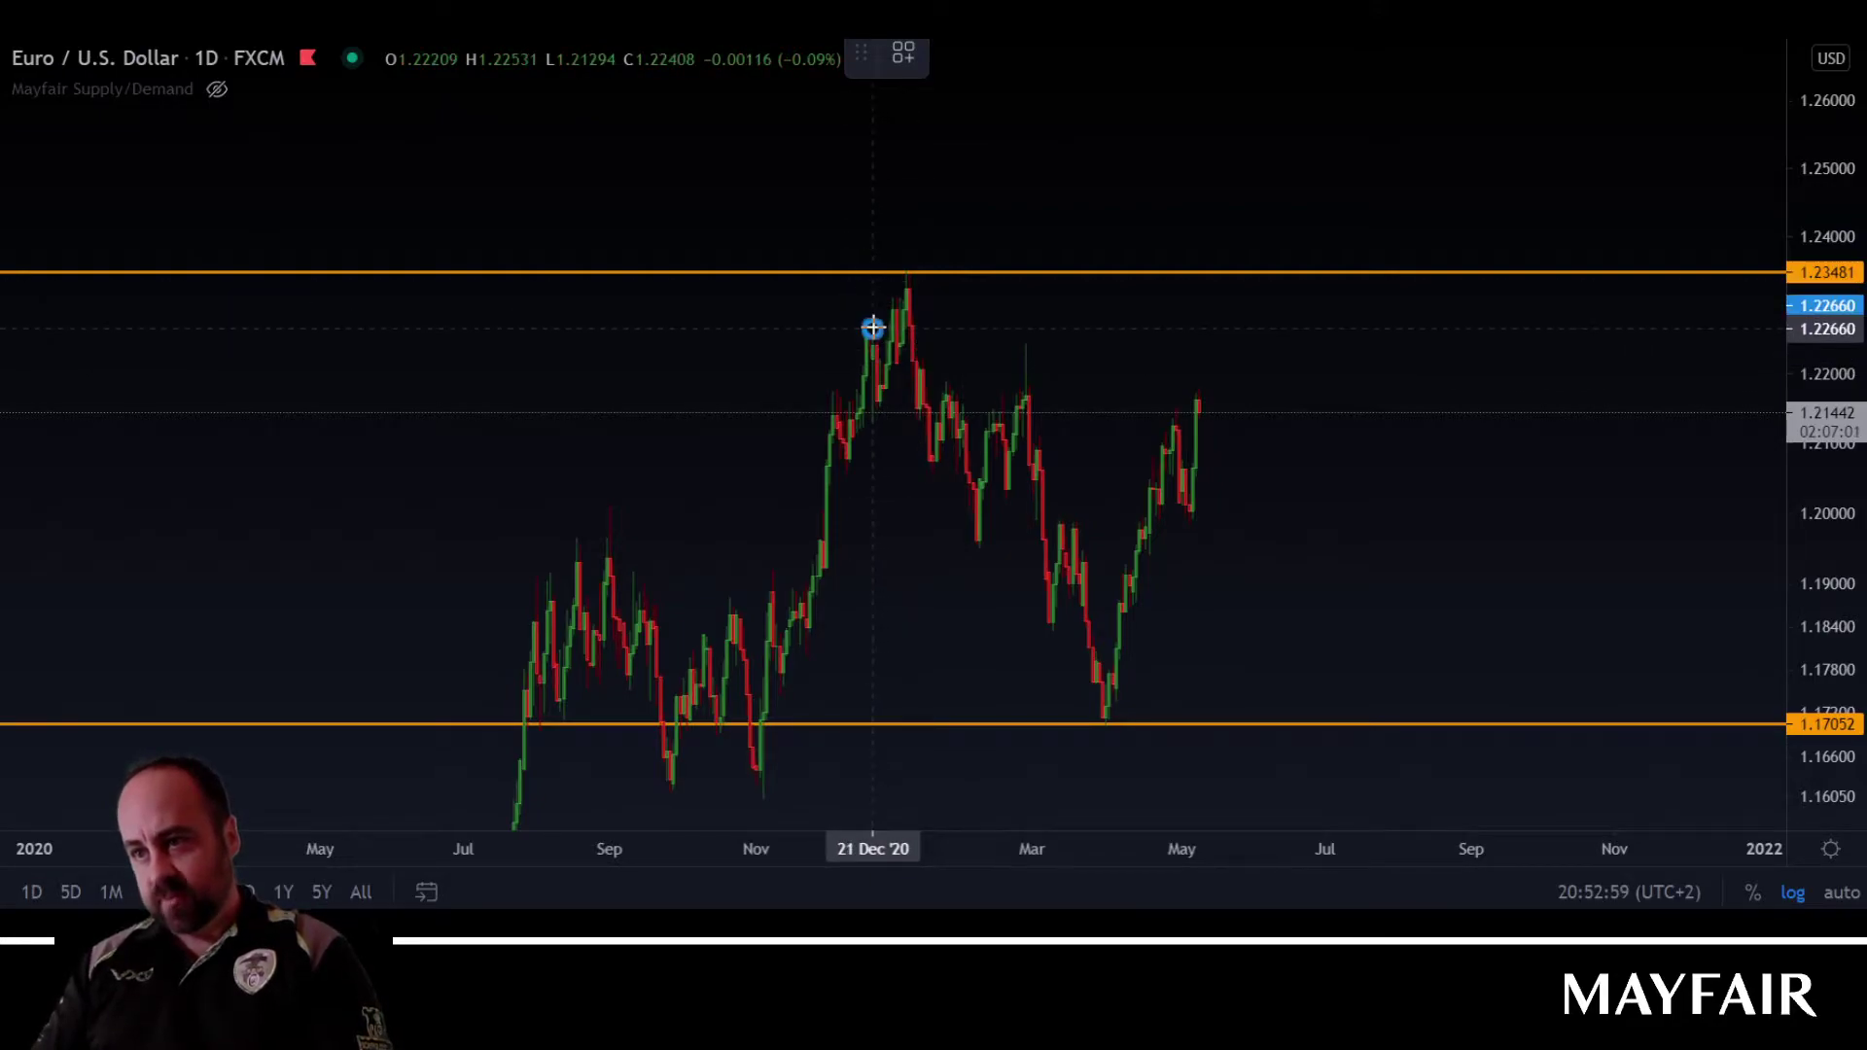
{"action": "left_click_drag", "start_coordinate": [874, 328], "coordinate": [1549, 288]}
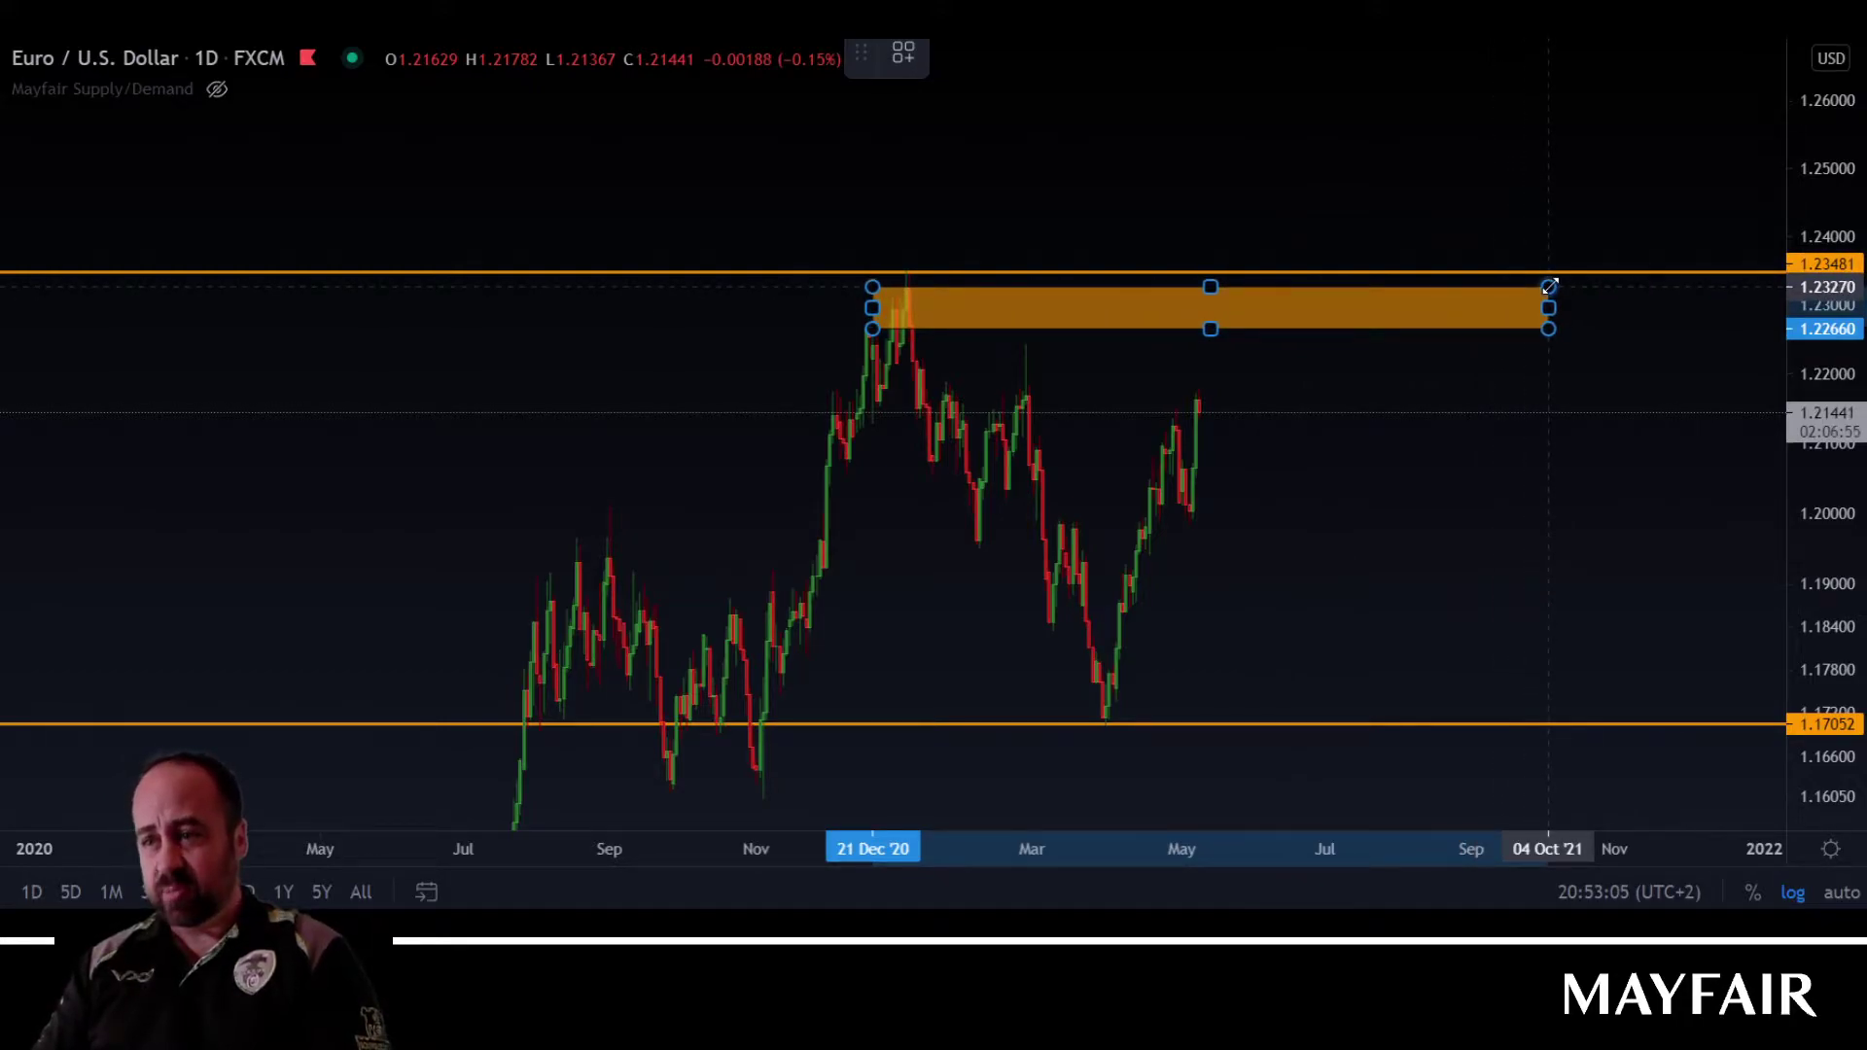
{"action": "left_click_drag", "start_coordinate": [1549, 286], "coordinate": [1549, 287]}
{"action": "left_click", "coordinate": [1469, 549]}
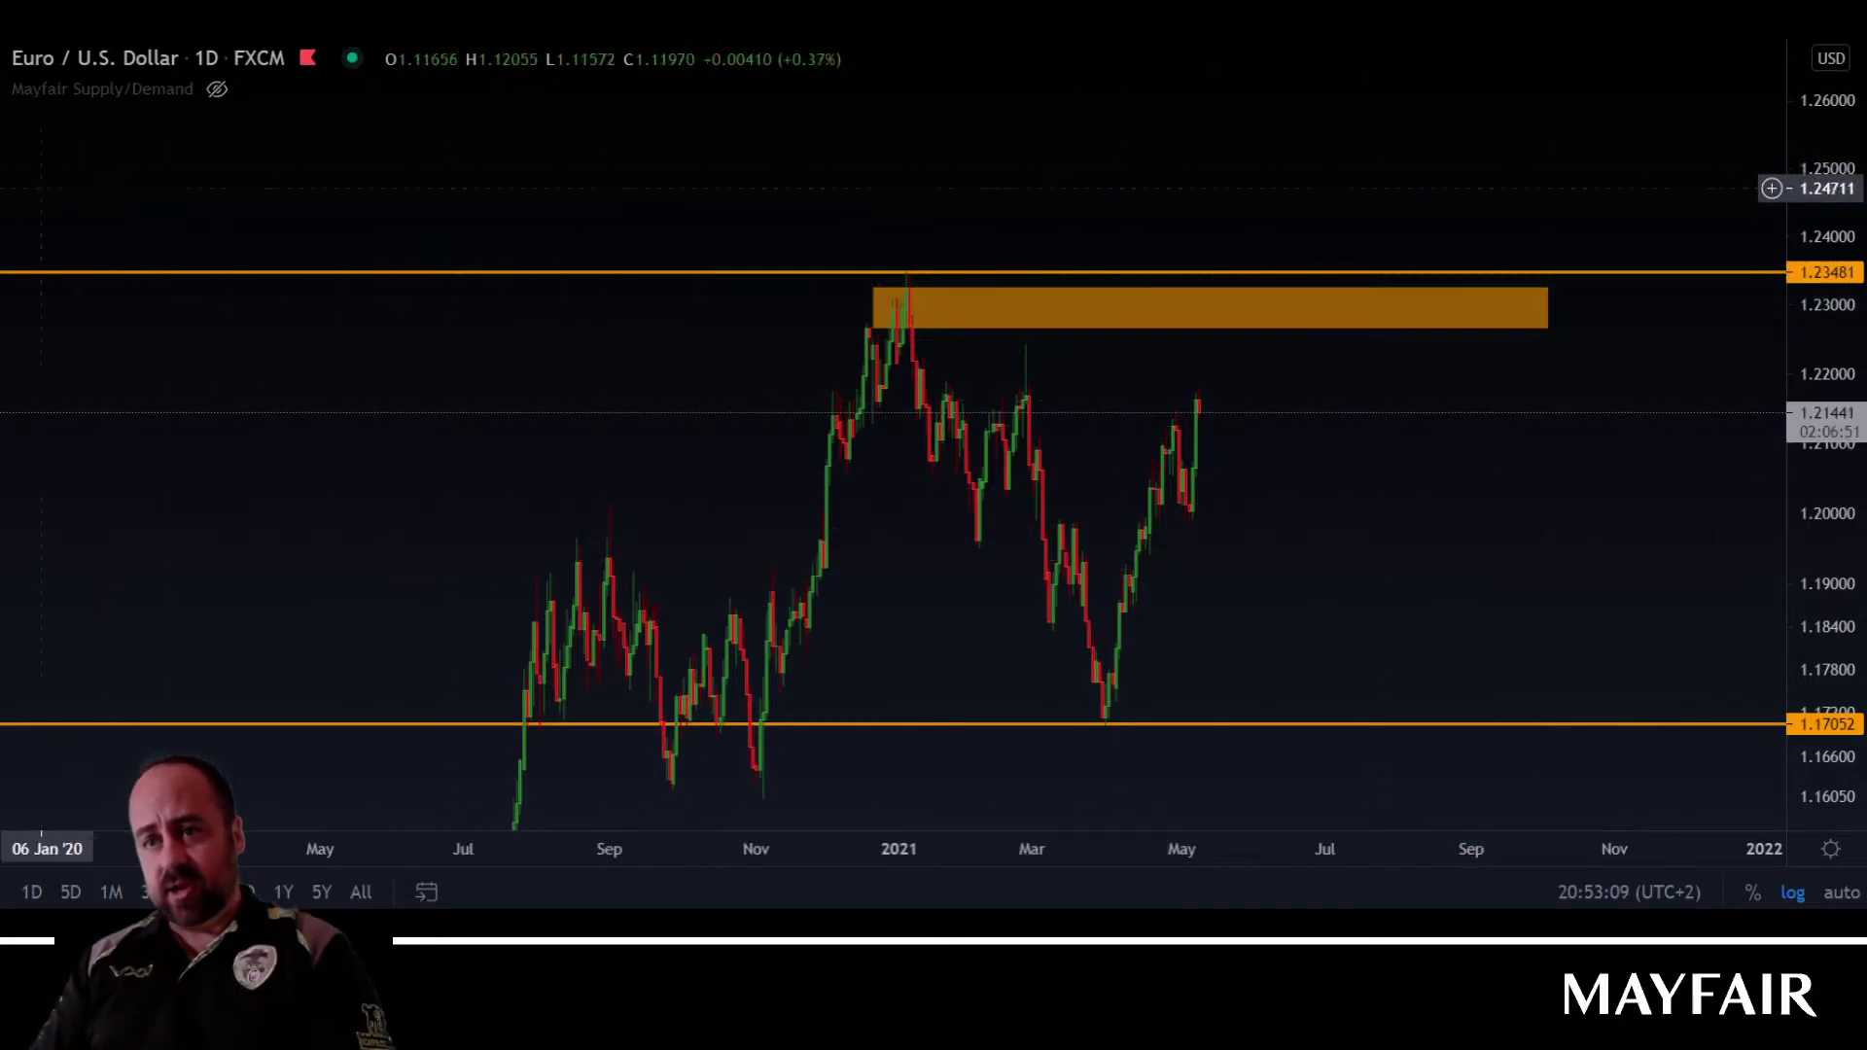
Step: Brush three freehand circles along the upper line above the January, March and May 2021 peaks
{"action": "left_click", "coordinate": [4, 272]}
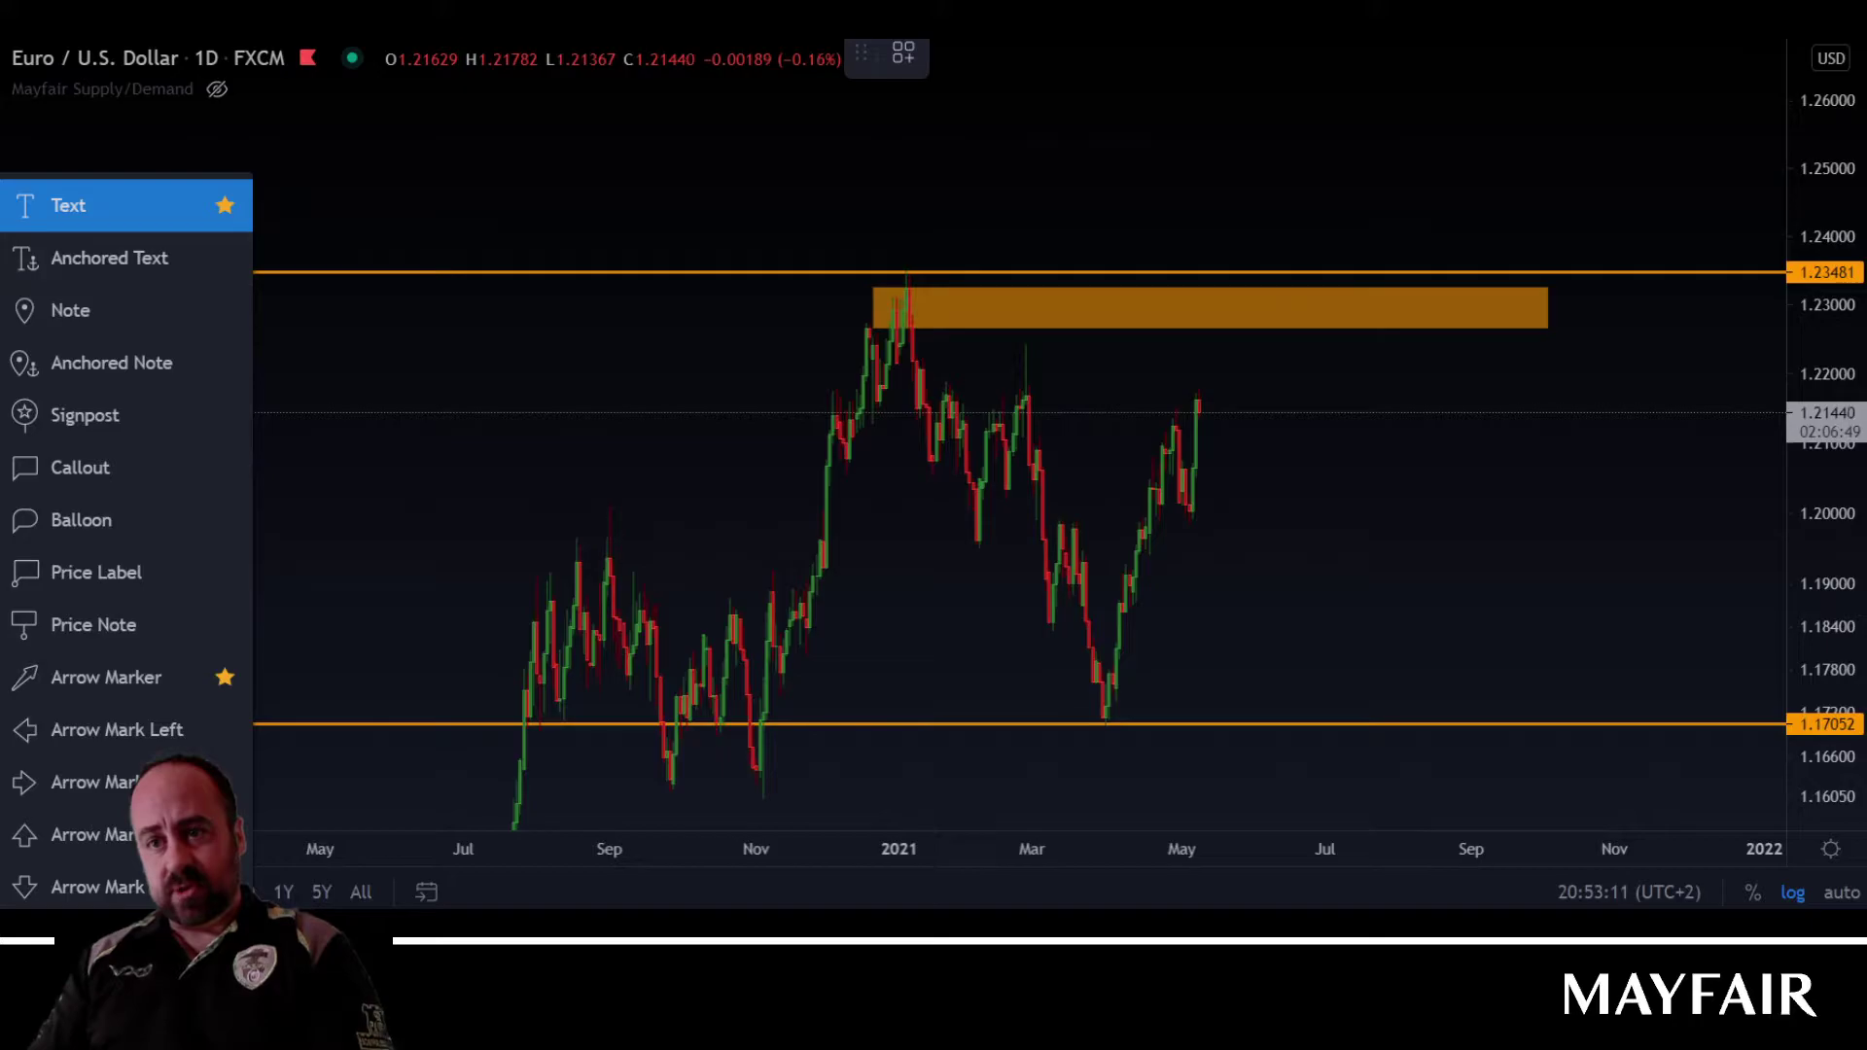
{"action": "left_click", "coordinate": [4, 170]}
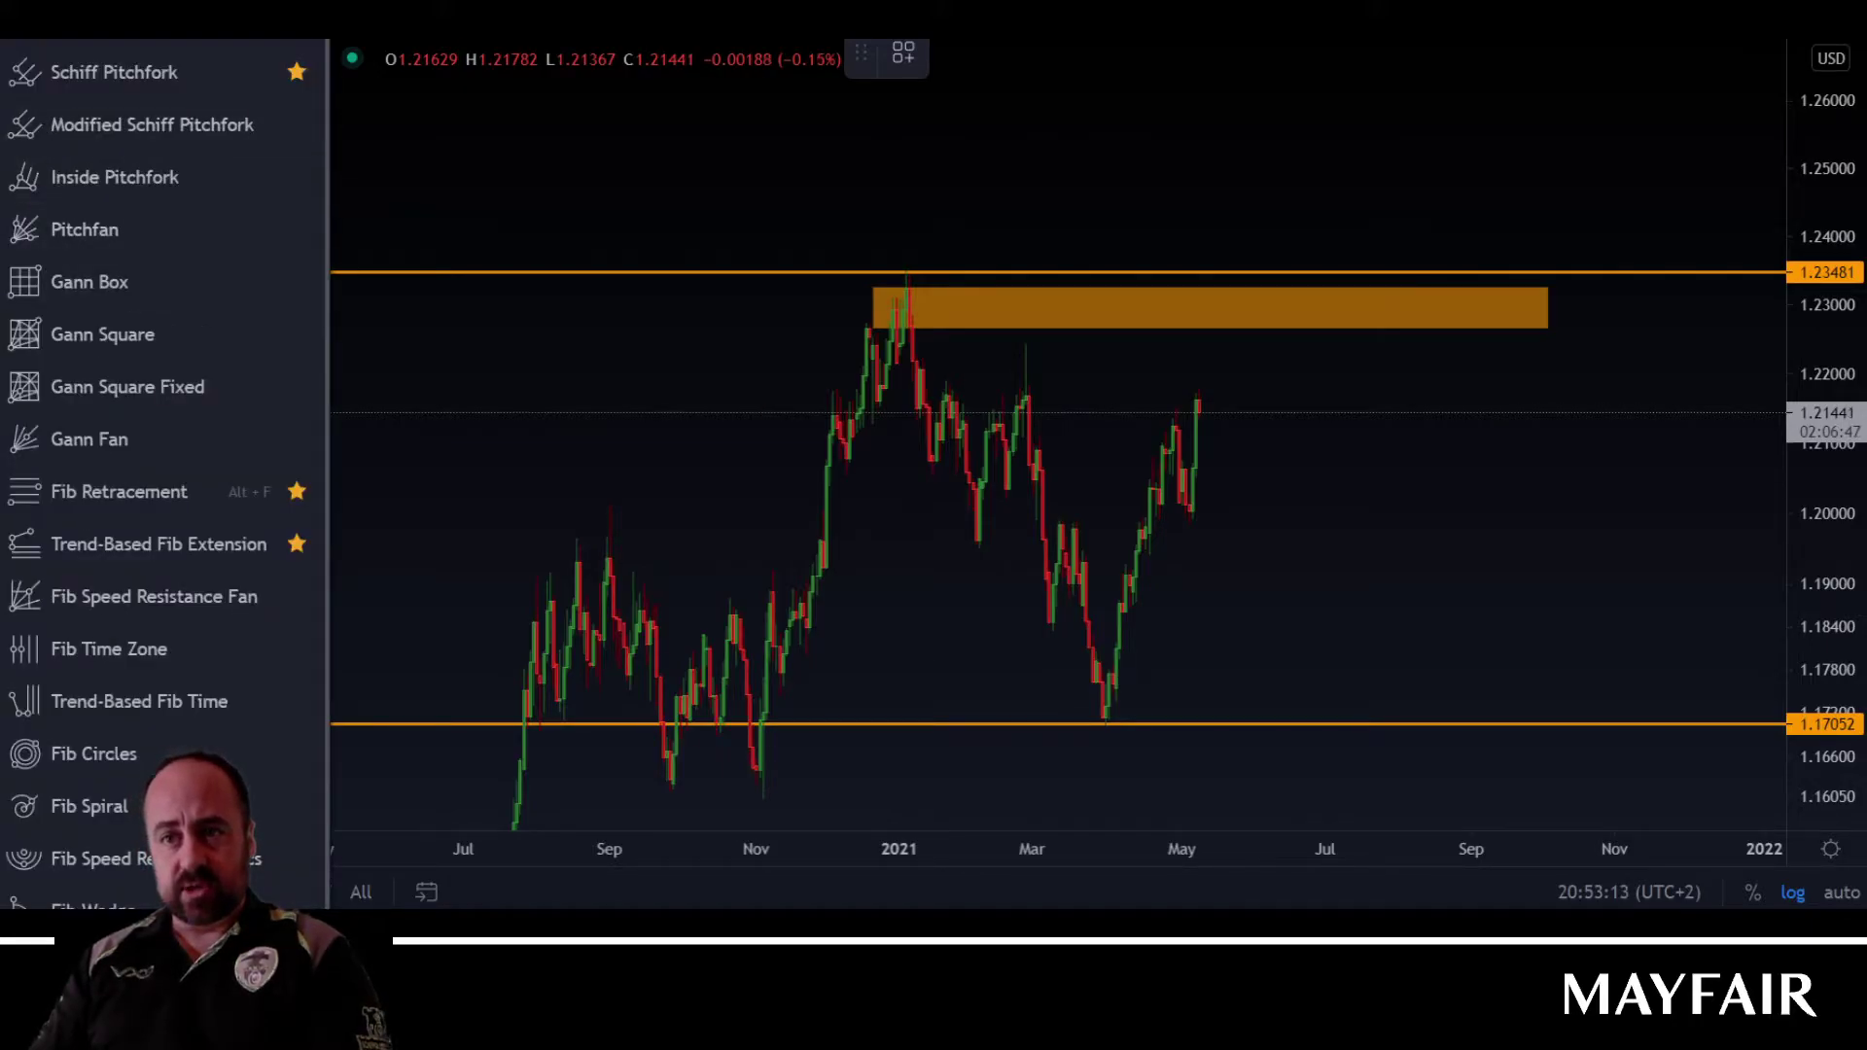
{"action": "left_click", "coordinate": [4, 219]}
{"action": "left_click", "coordinate": [30, 229]}
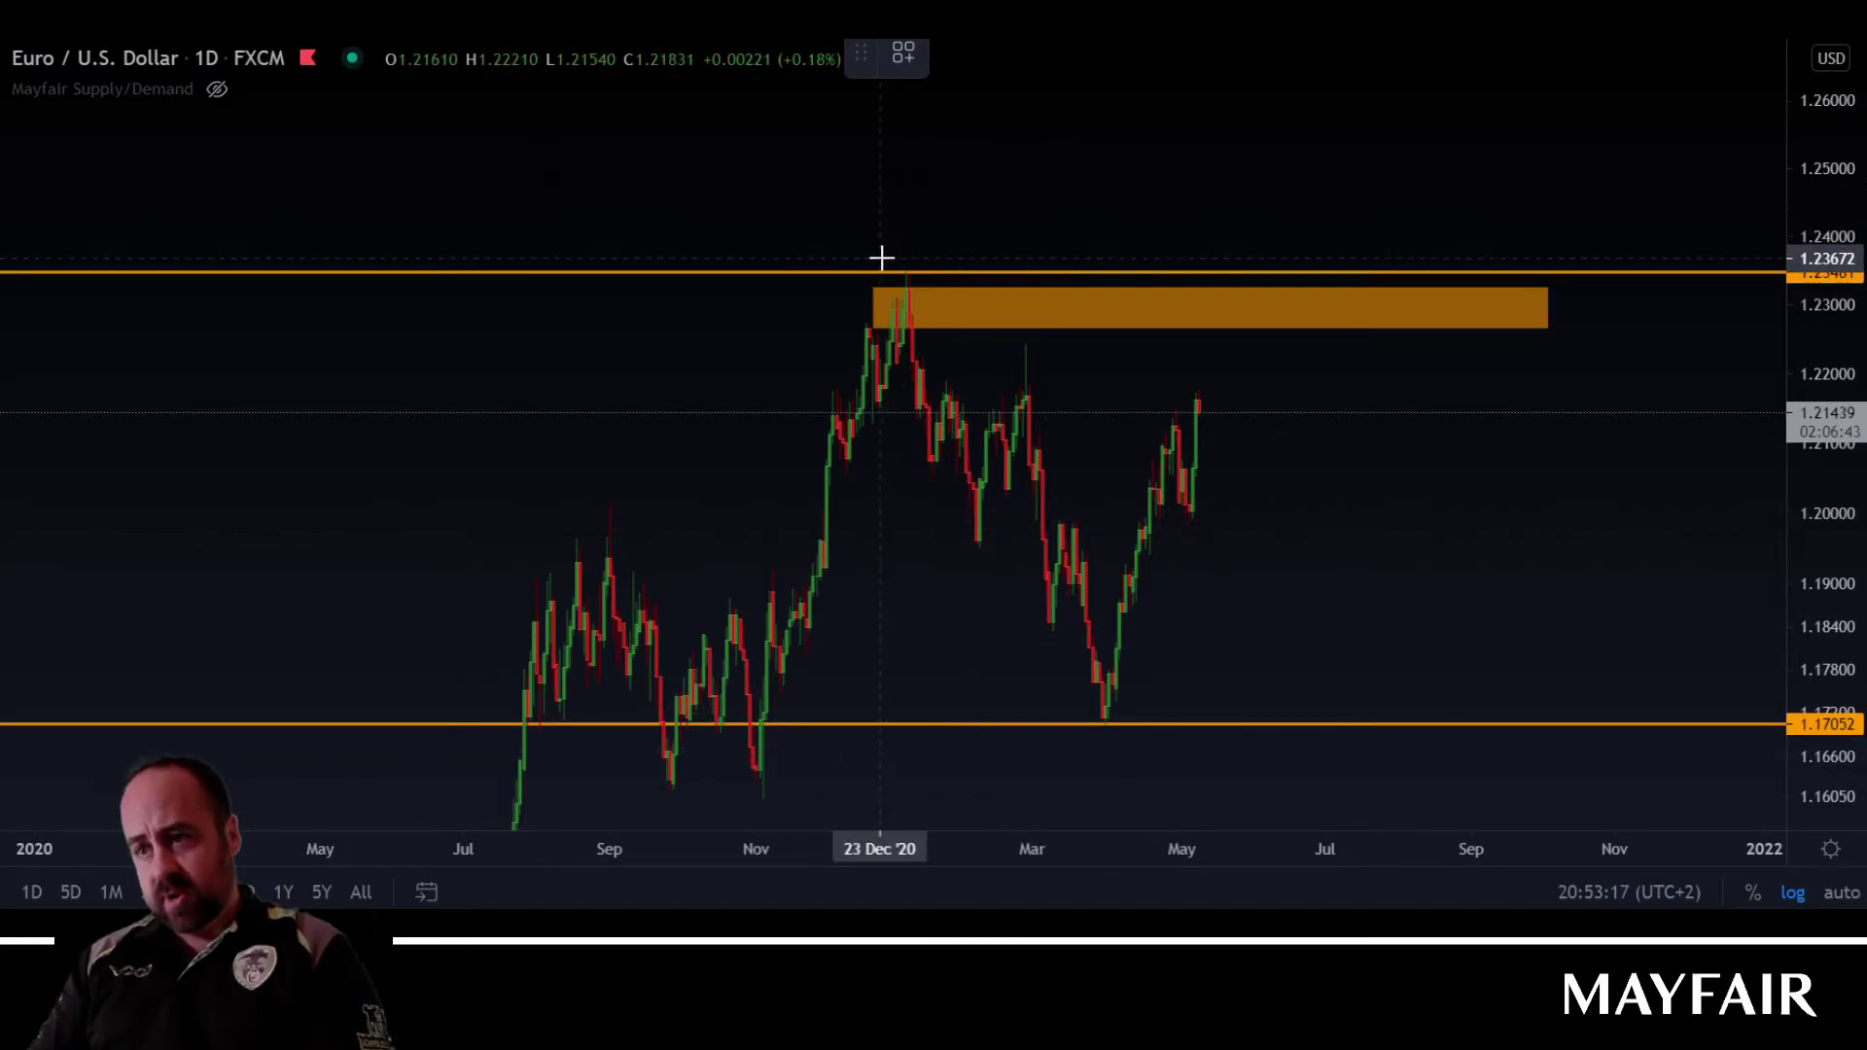
{"action": "mouse_move", "coordinate": [882, 257]}
{"action": "left_mouse_down"}
{"action": "mouse_move", "coordinate": [924, 255]}
{"action": "mouse_move", "coordinate": [885, 251]}
{"action": "mouse_move", "coordinate": [908, 239]}
{"action": "left_mouse_up"}
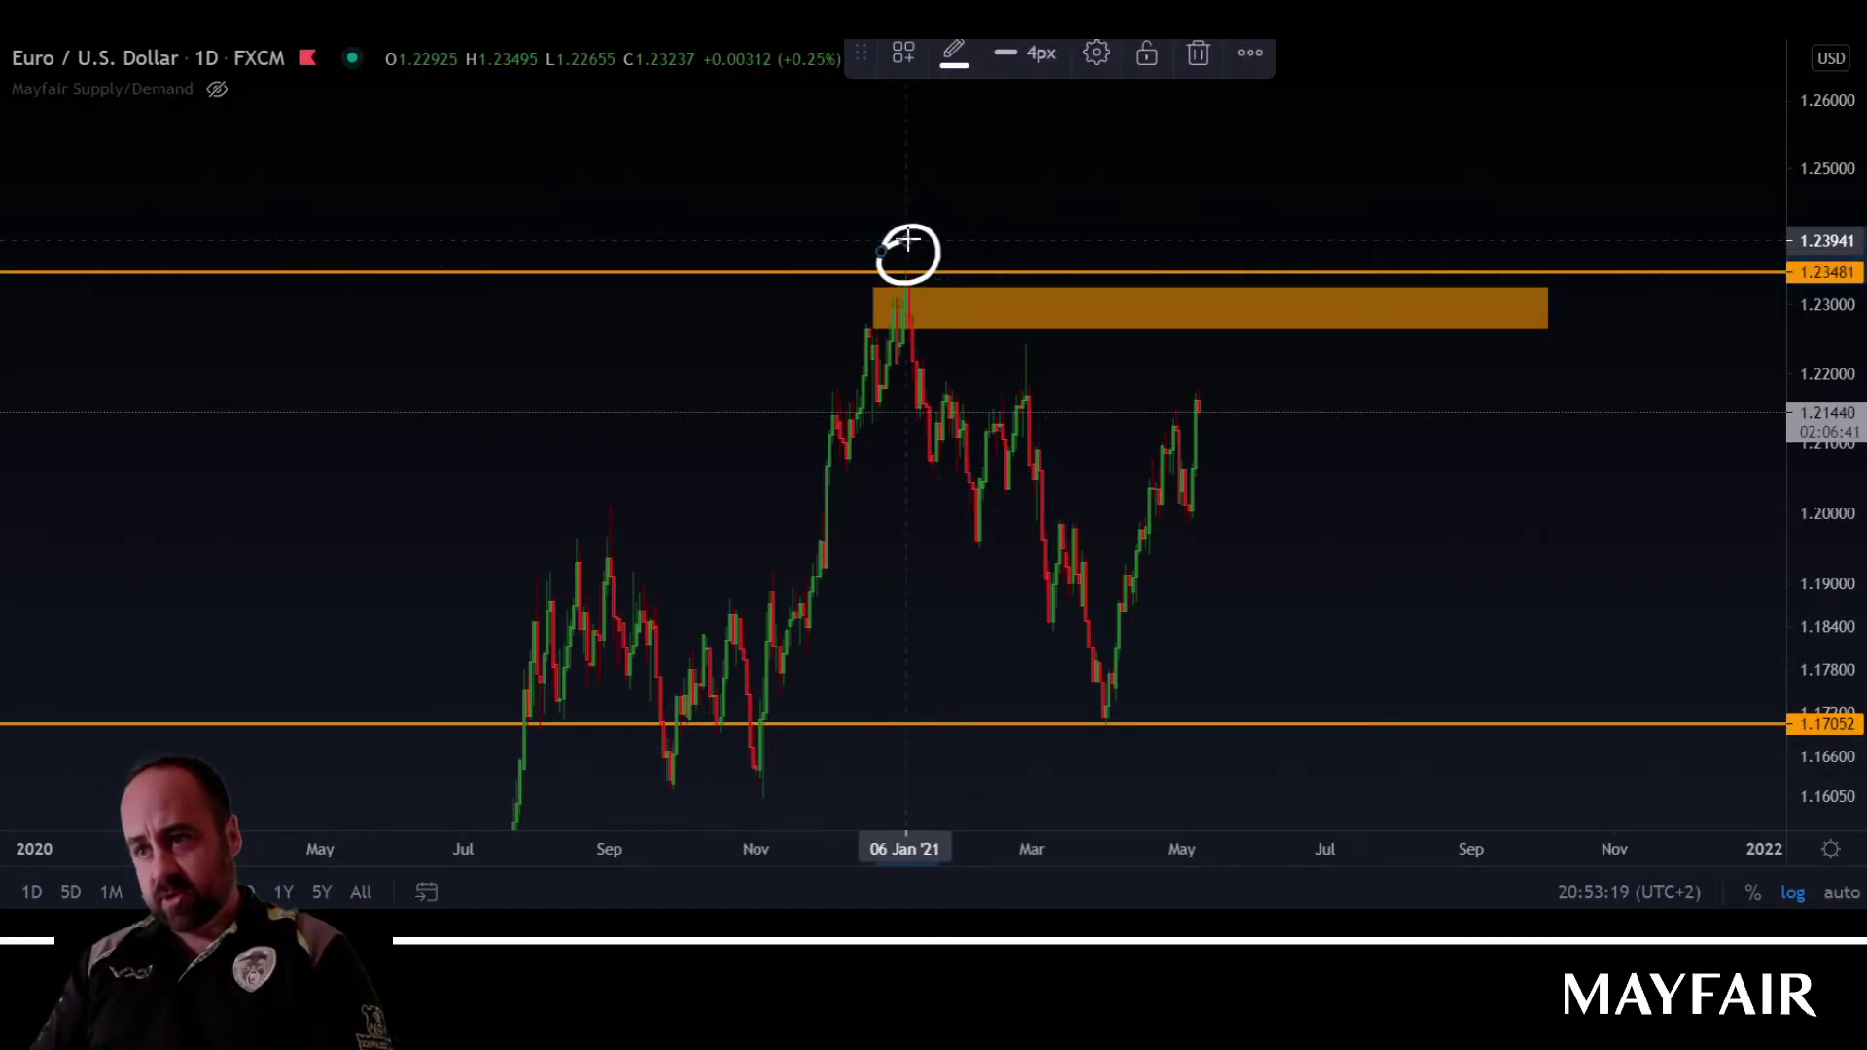
{"action": "mouse_move", "coordinate": [1023, 245]}
{"action": "left_mouse_down"}
{"action": "mouse_move", "coordinate": [1007, 277]}
{"action": "mouse_move", "coordinate": [1021, 248]}
{"action": "left_mouse_up"}
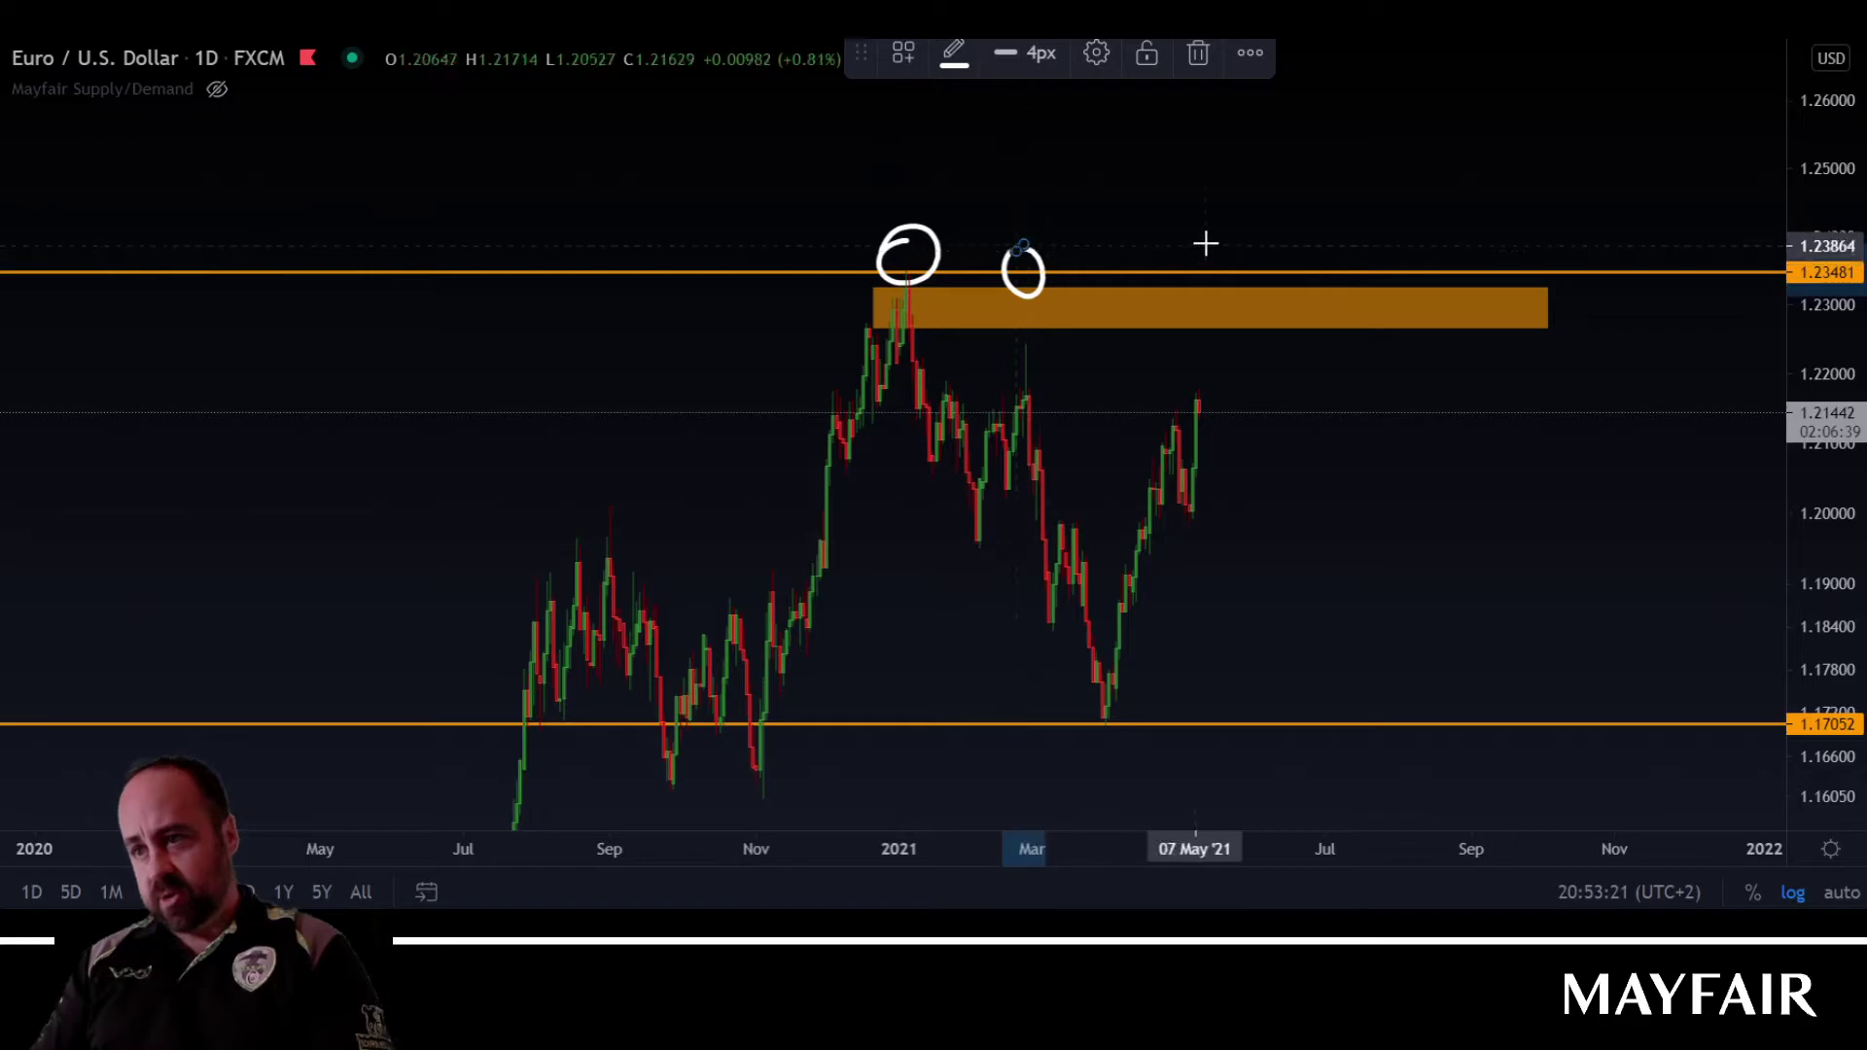
{"action": "mouse_move", "coordinate": [1212, 243]}
{"action": "left_mouse_down"}
{"action": "mouse_move", "coordinate": [1167, 260]}
{"action": "mouse_move", "coordinate": [1205, 249]}
{"action": "left_mouse_up"}
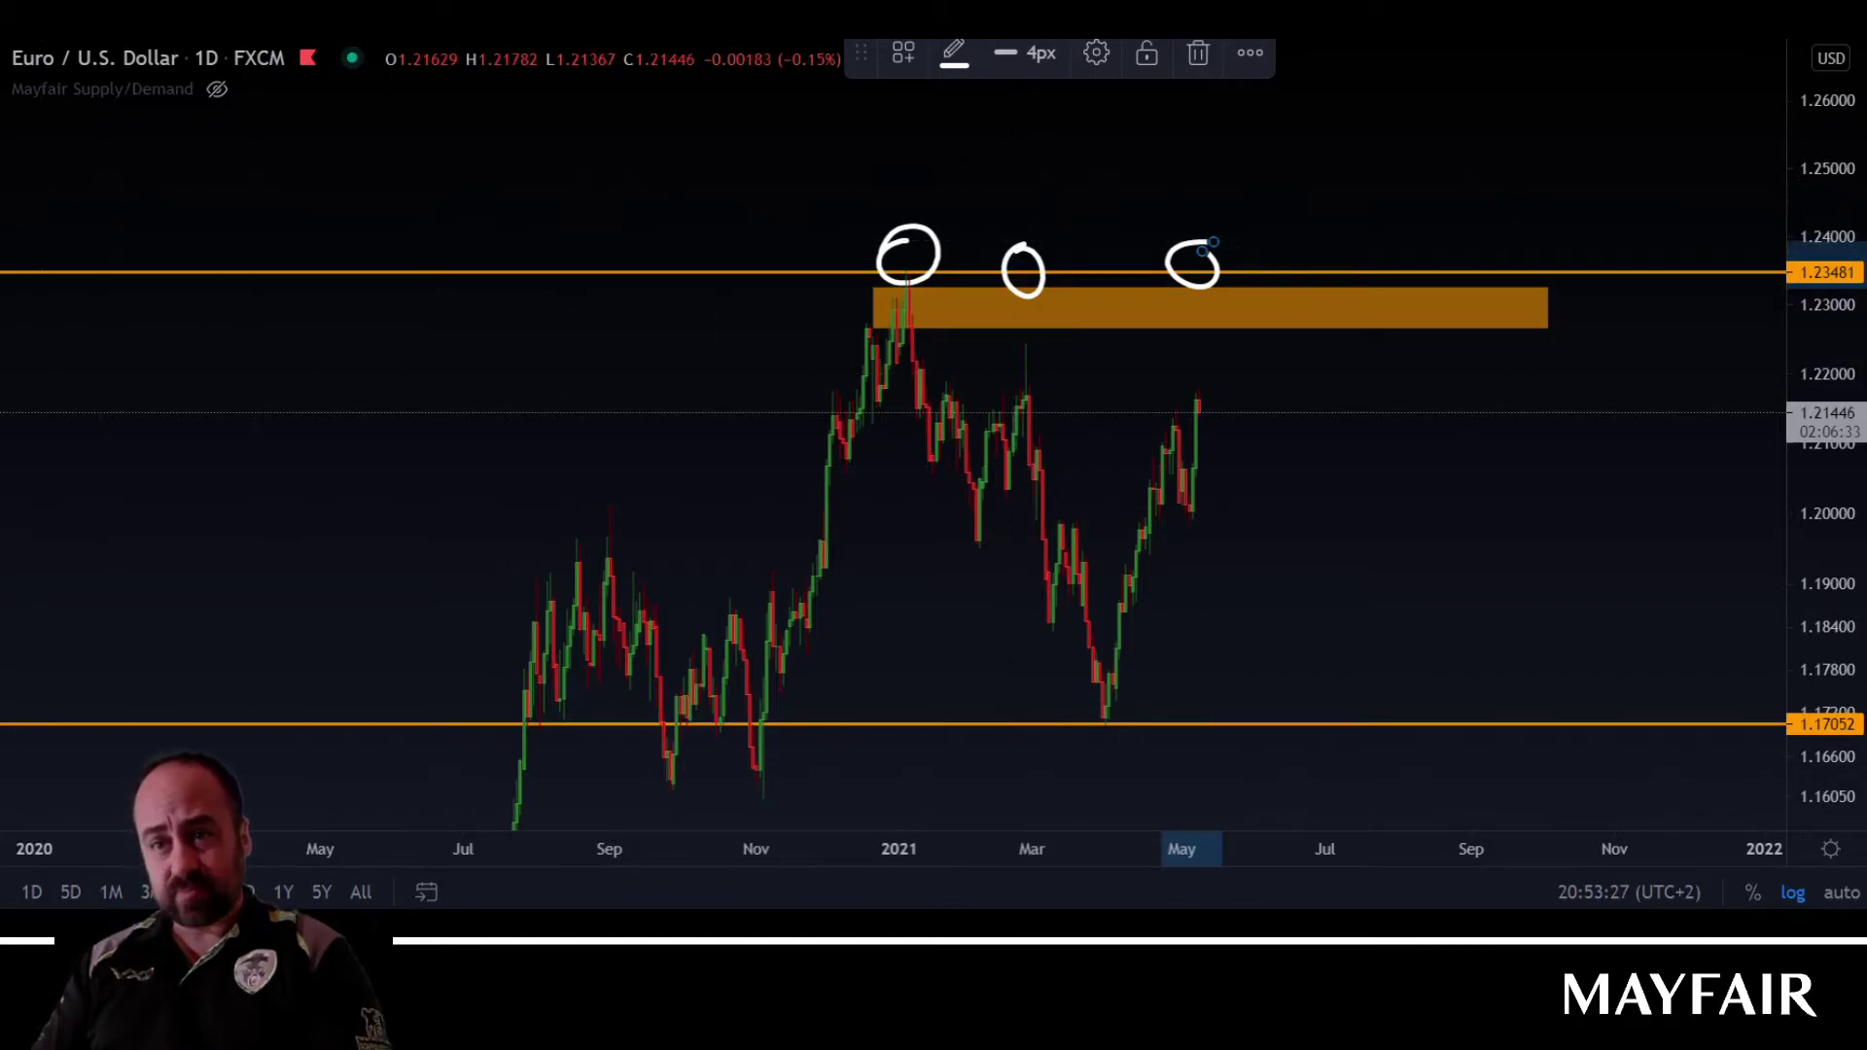
Step: Draw a rectangle zone just above the lower line, starting on 24 Jul '20 at about 1.17124 and extending past May 2021
{"action": "left_click", "coordinate": [4, 258]}
{"action": "left_click", "coordinate": [4, 206]}
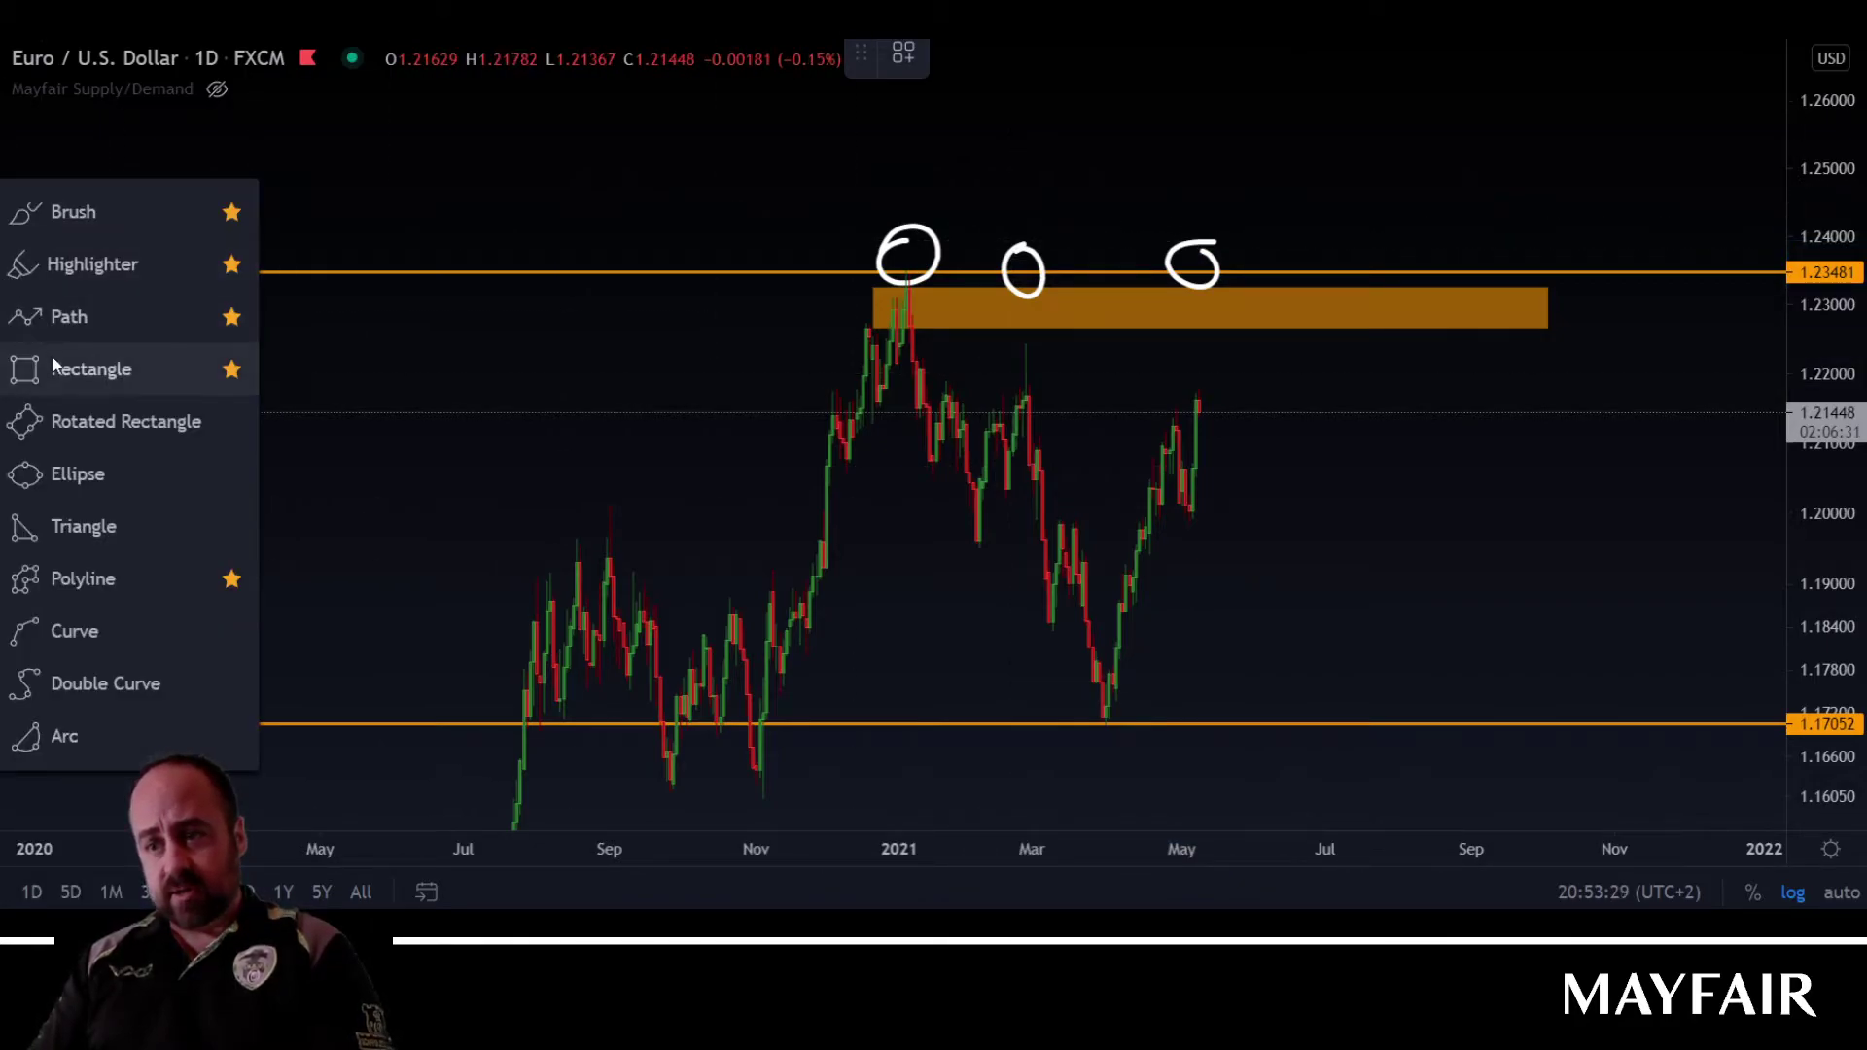
{"action": "left_click", "coordinate": [54, 367]}
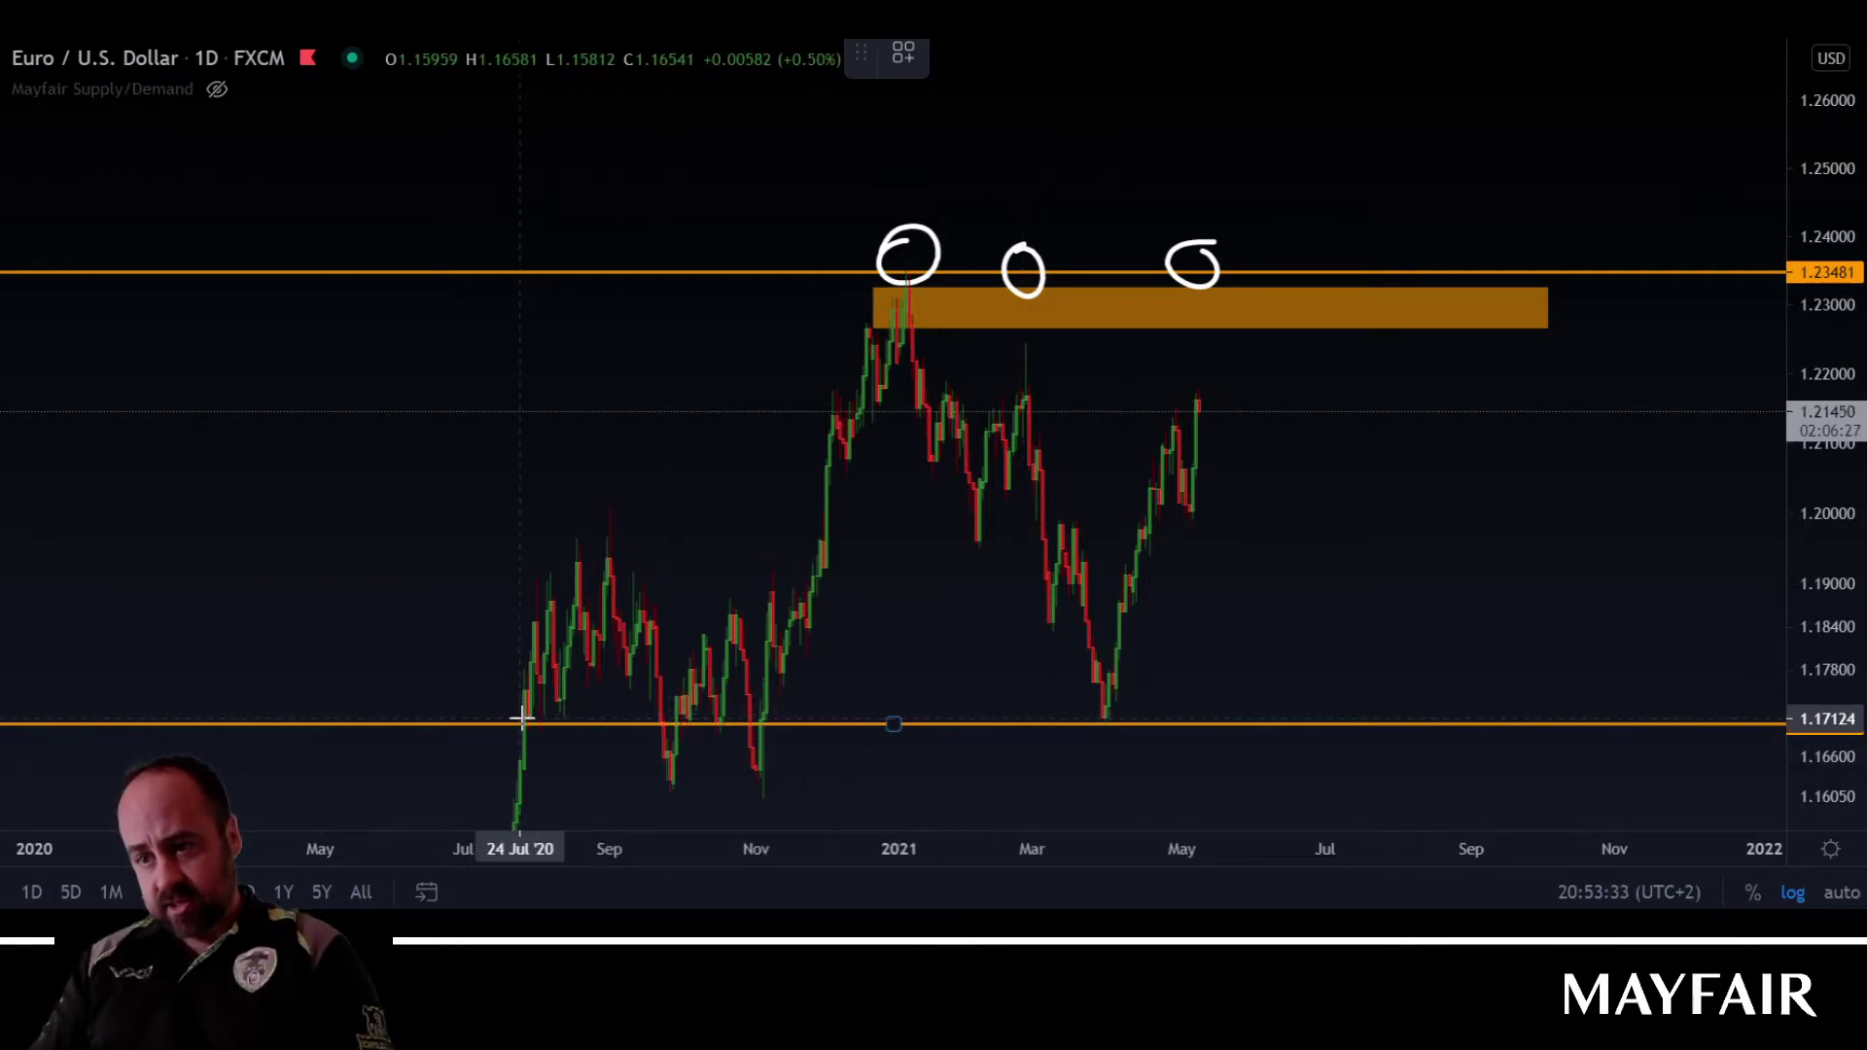
{"action": "mouse_move", "coordinate": [521, 719]}
{"action": "left_mouse_down"}
{"action": "mouse_move", "coordinate": [725, 680]}
{"action": "mouse_move", "coordinate": [1249, 685]}
{"action": "left_mouse_up"}
{"action": "left_click", "coordinate": [1433, 609]}
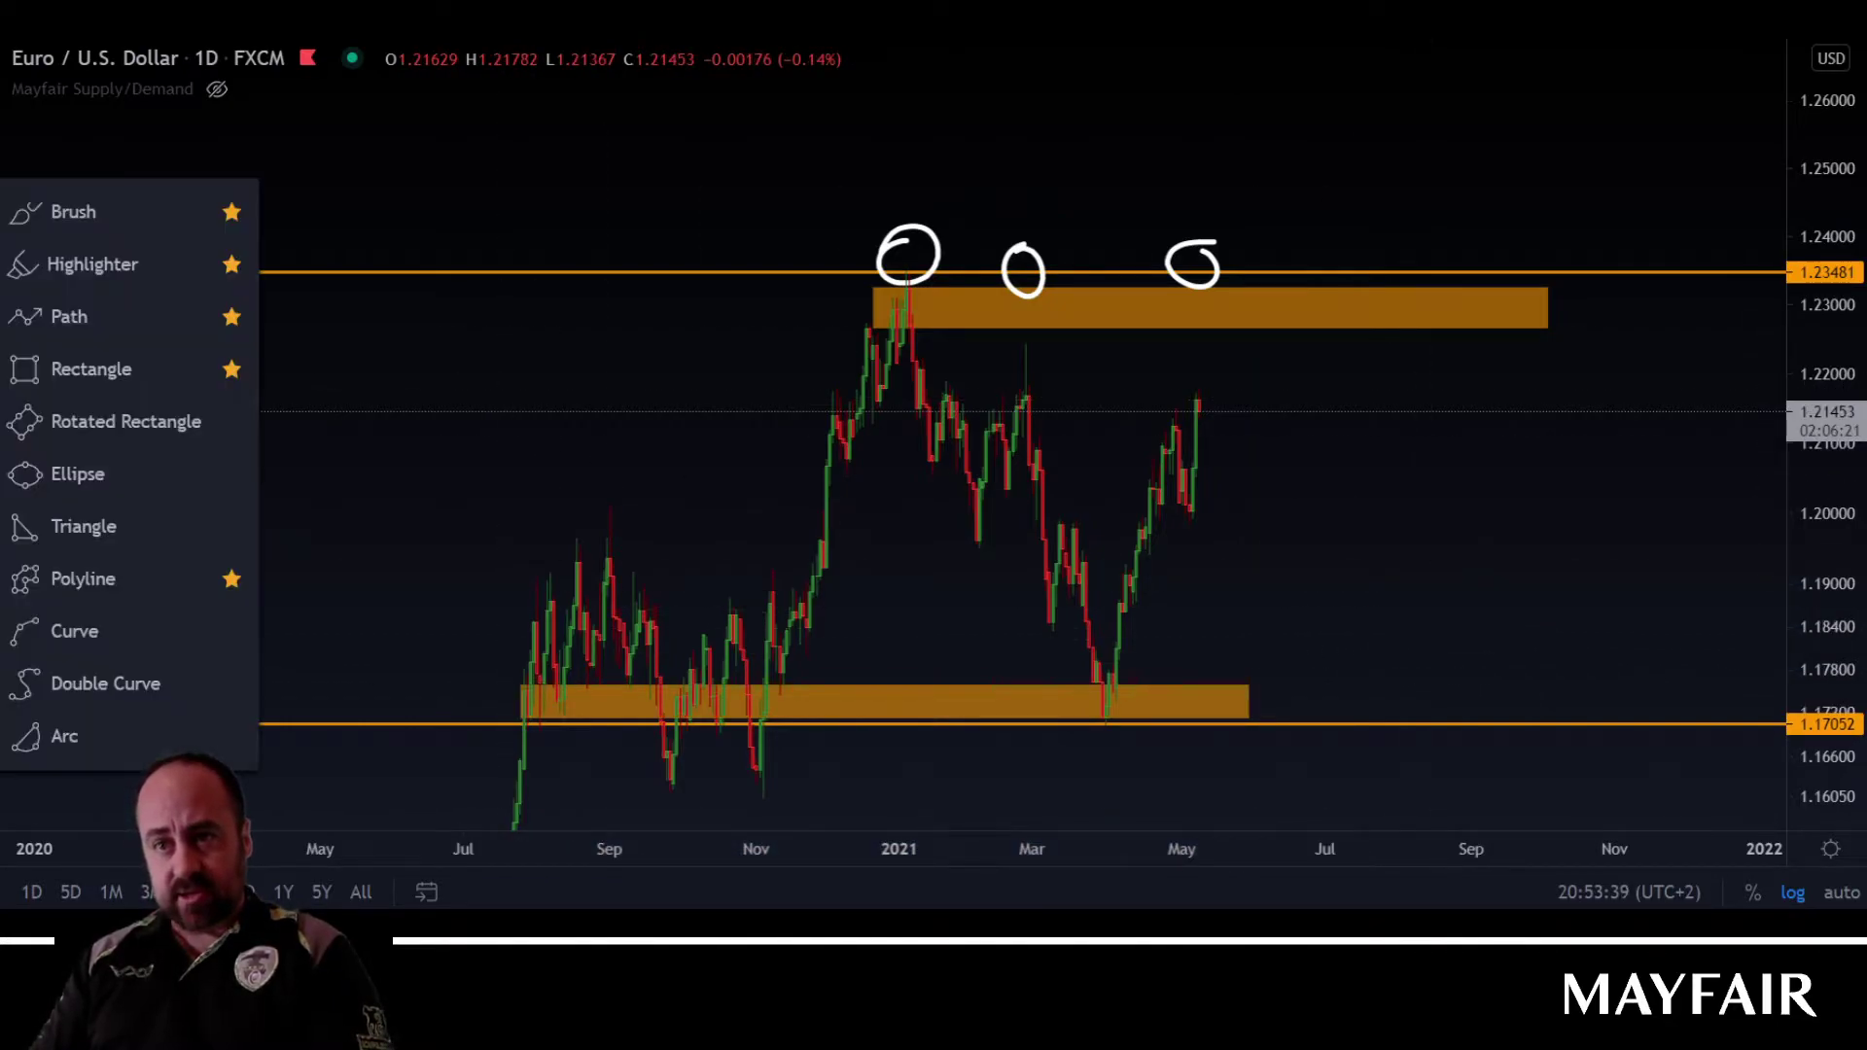
Step: Trace the price swings with the Brush, circle the dip below the lower zone, and mark a short line above the latest high
{"action": "left_click", "coordinate": [60, 217]}
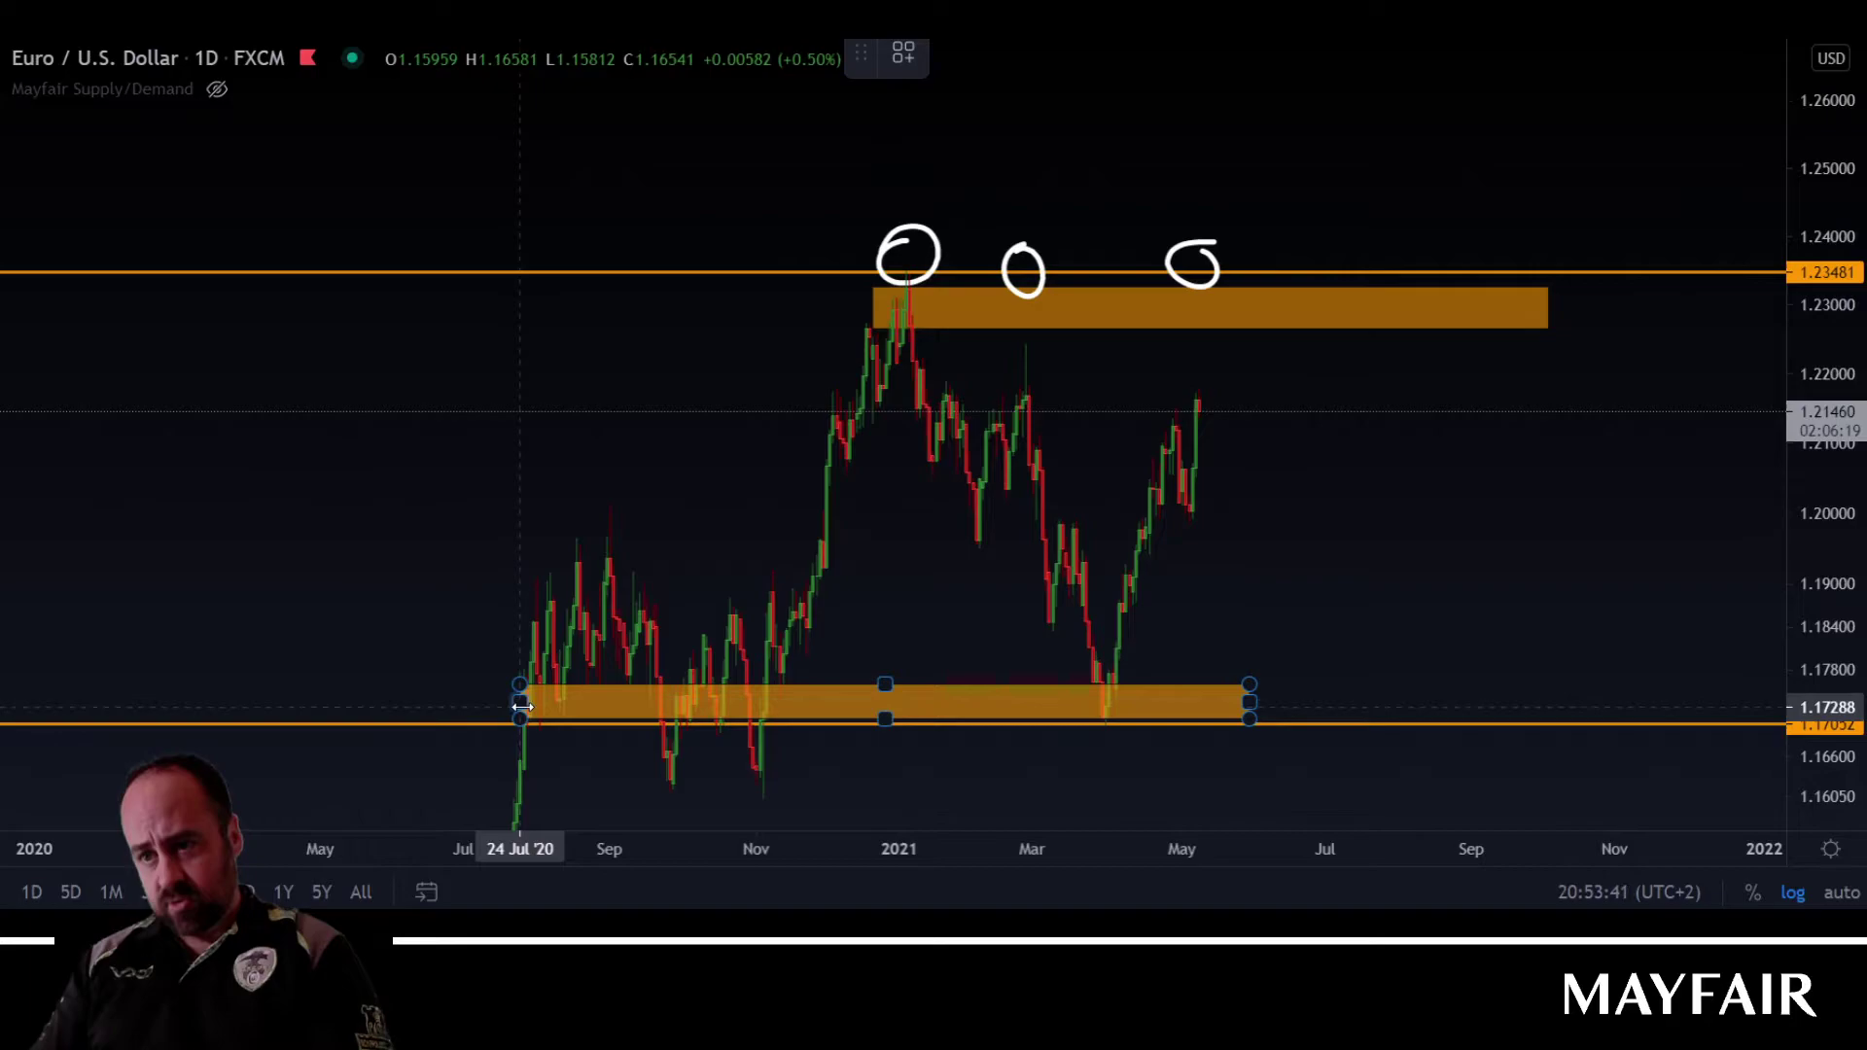
{"action": "mouse_move", "coordinate": [522, 702]}
{"action": "left_mouse_down"}
{"action": "mouse_move", "coordinate": [546, 645]}
{"action": "mouse_move", "coordinate": [633, 596]}
{"action": "mouse_move", "coordinate": [718, 763]}
{"action": "mouse_move", "coordinate": [663, 790]}
{"action": "mouse_move", "coordinate": [655, 741]}
{"action": "left_mouse_up"}
{"action": "left_click", "coordinate": [681, 703]}
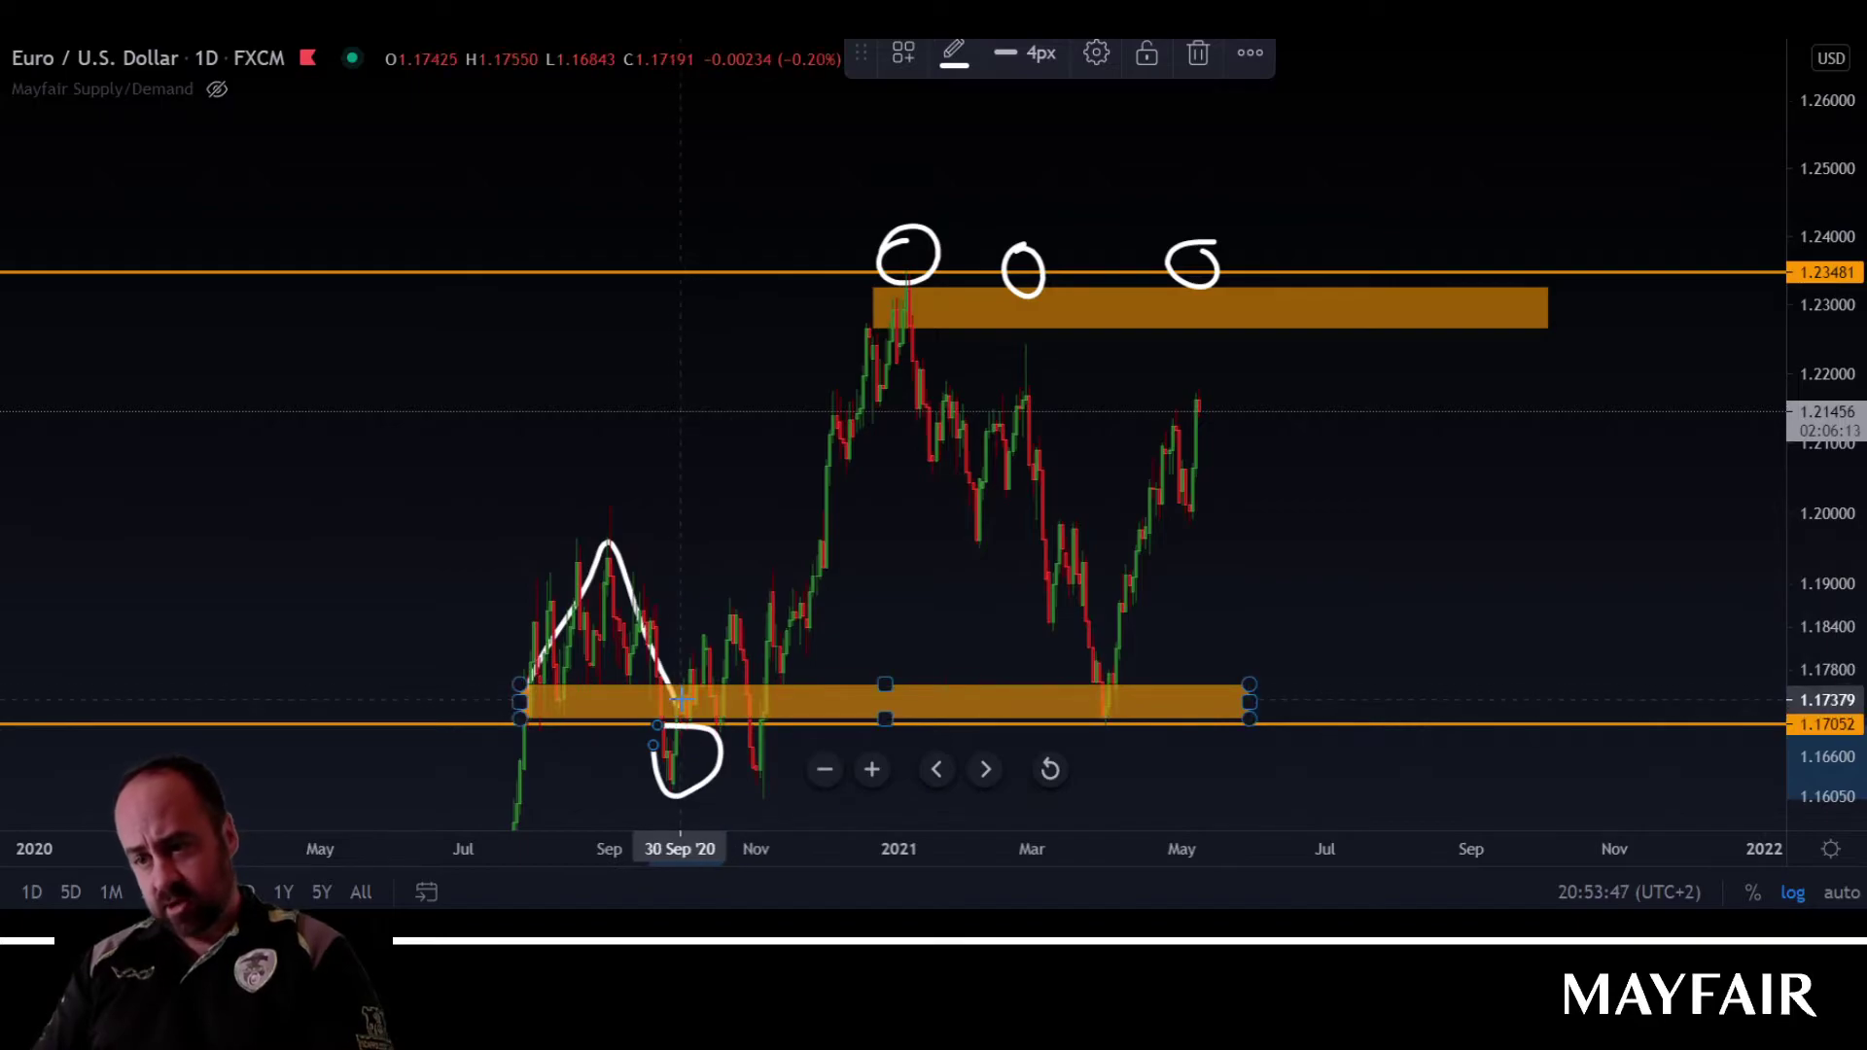
{"action": "left_click", "coordinate": [677, 704]}
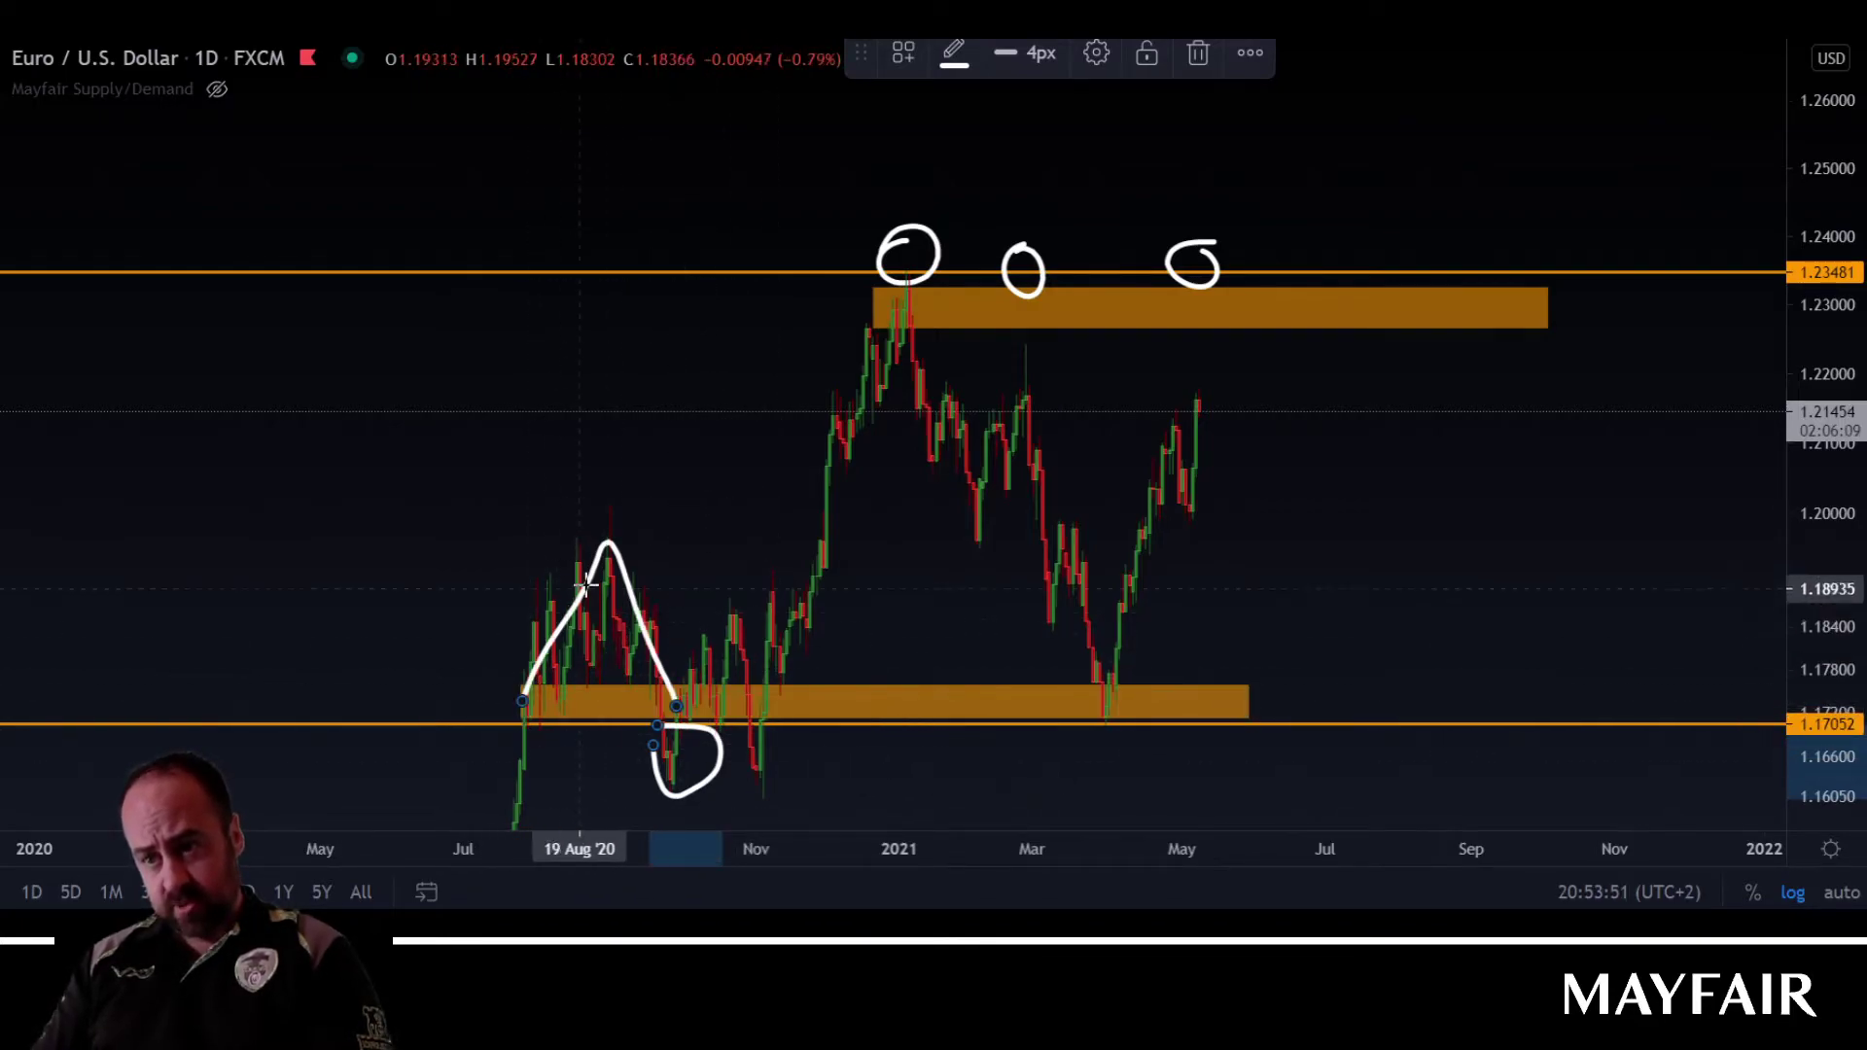
{"action": "left_click", "coordinate": [677, 702]}
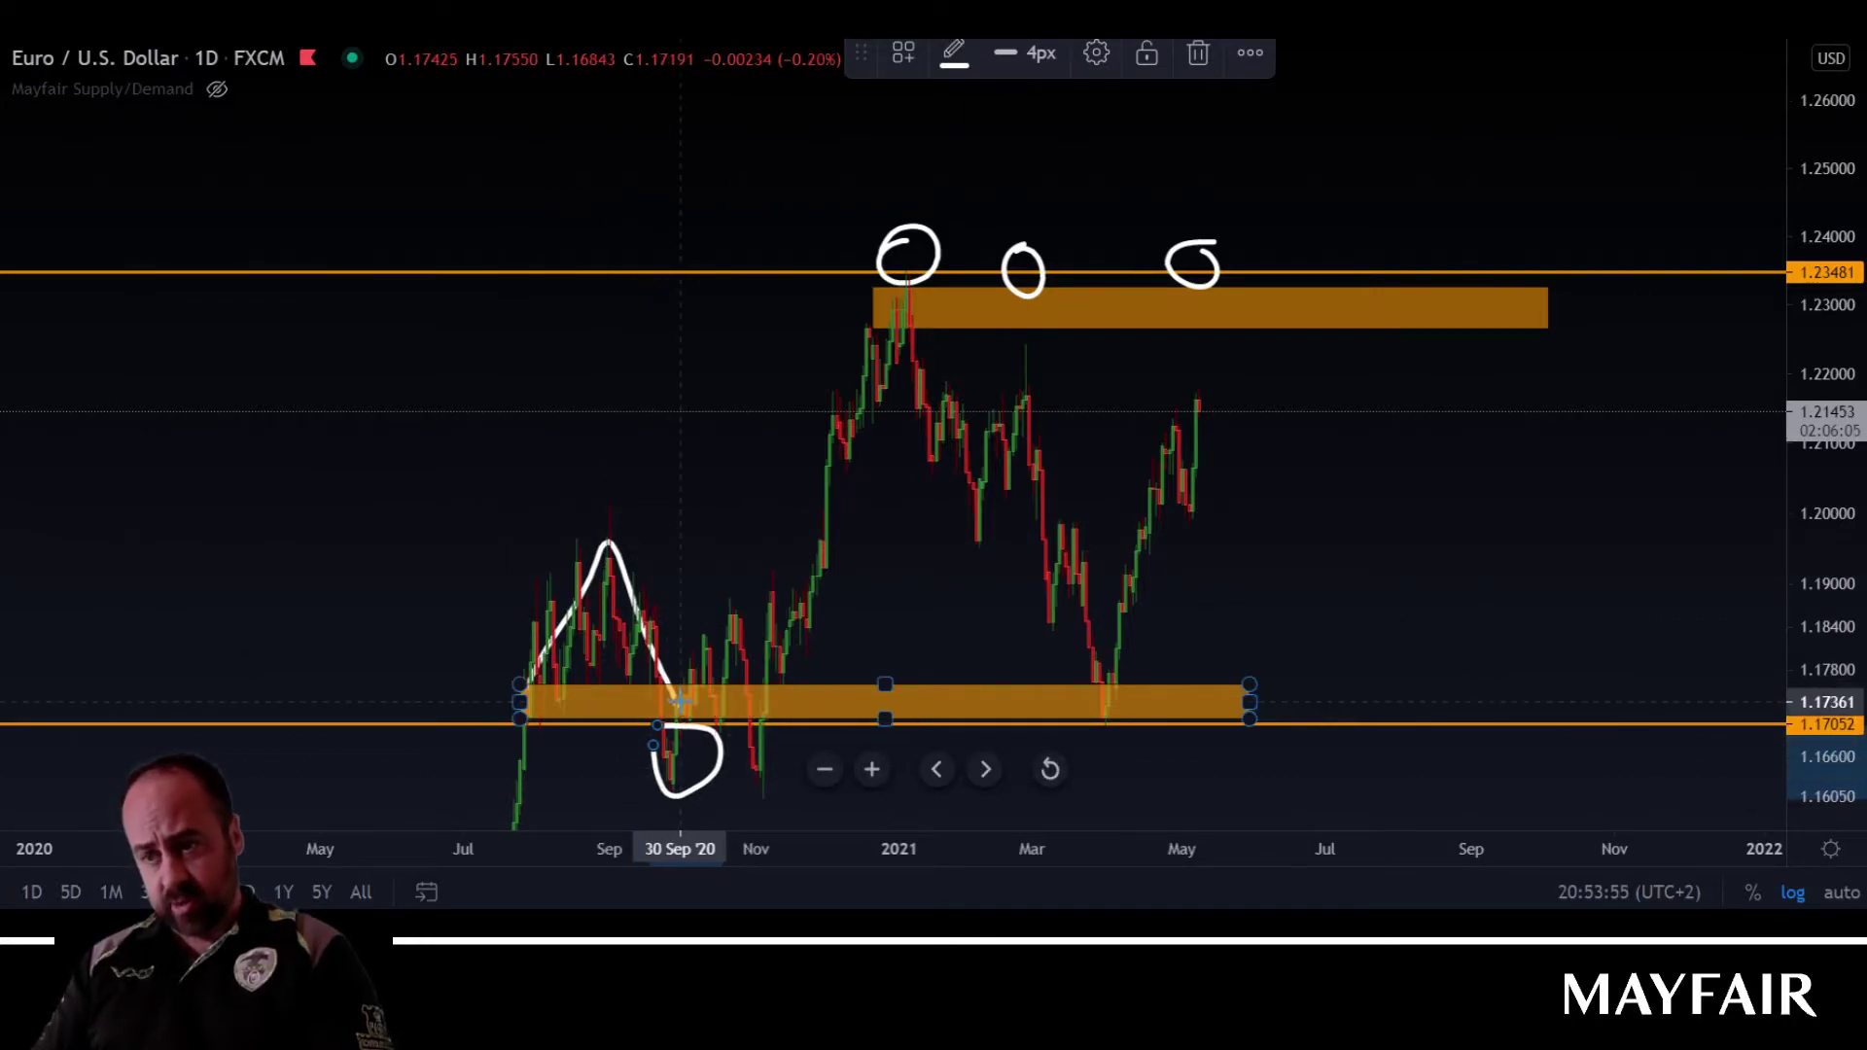
{"action": "mouse_move", "coordinate": [680, 702]}
{"action": "left_mouse_down"}
{"action": "mouse_move", "coordinate": [906, 291]}
{"action": "mouse_move", "coordinate": [968, 544]}
{"action": "mouse_move", "coordinate": [1037, 343]}
{"action": "mouse_move", "coordinate": [1015, 351]}
{"action": "mouse_move", "coordinate": [1110, 694]}
{"action": "mouse_move", "coordinate": [1162, 425]}
{"action": "mouse_move", "coordinate": [1188, 518]}
{"action": "mouse_move", "coordinate": [1217, 406]}
{"action": "mouse_move", "coordinate": [1275, 380]}
{"action": "left_mouse_up"}
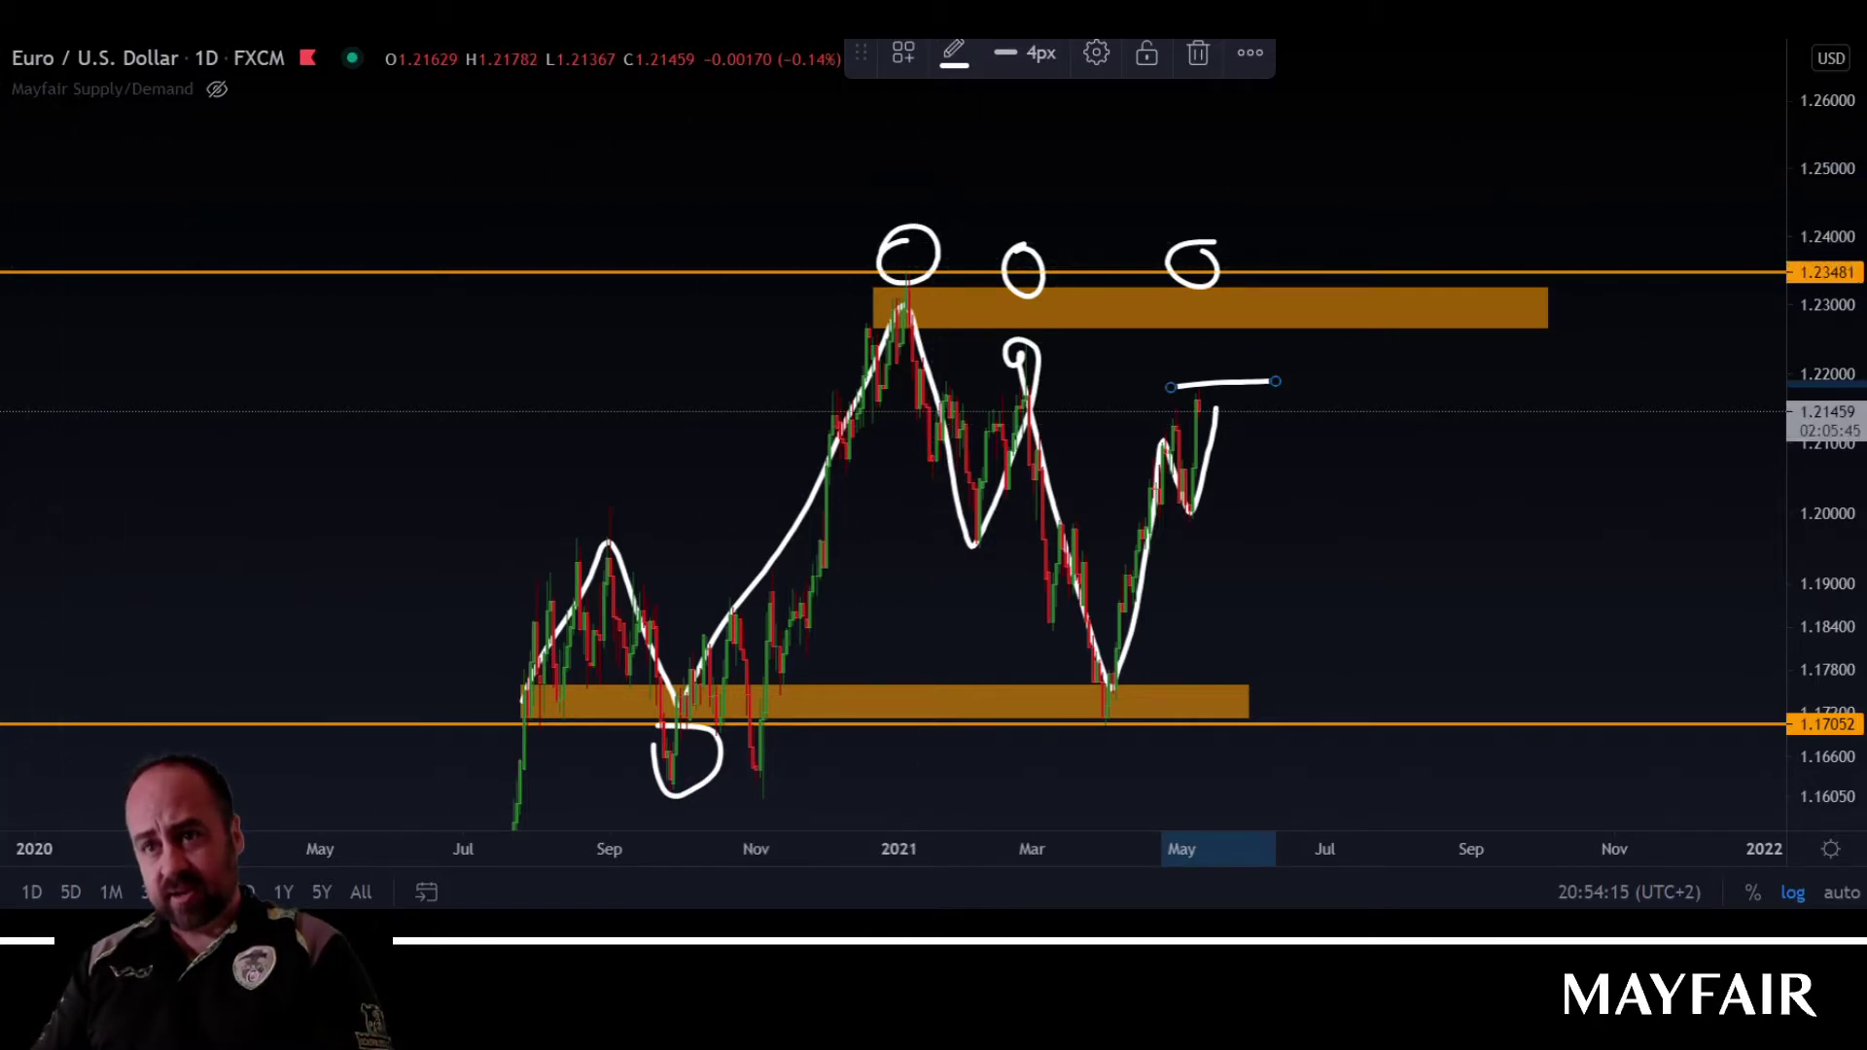
Step: Delete both horizontal lines from the chart
{"action": "left_click_drag", "start_coordinate": [285, 283], "coordinate": [317, 213]}
{"action": "left_click_drag", "start_coordinate": [404, 725], "coordinate": [399, 741]}
{"action": "key", "text": "Delete"}
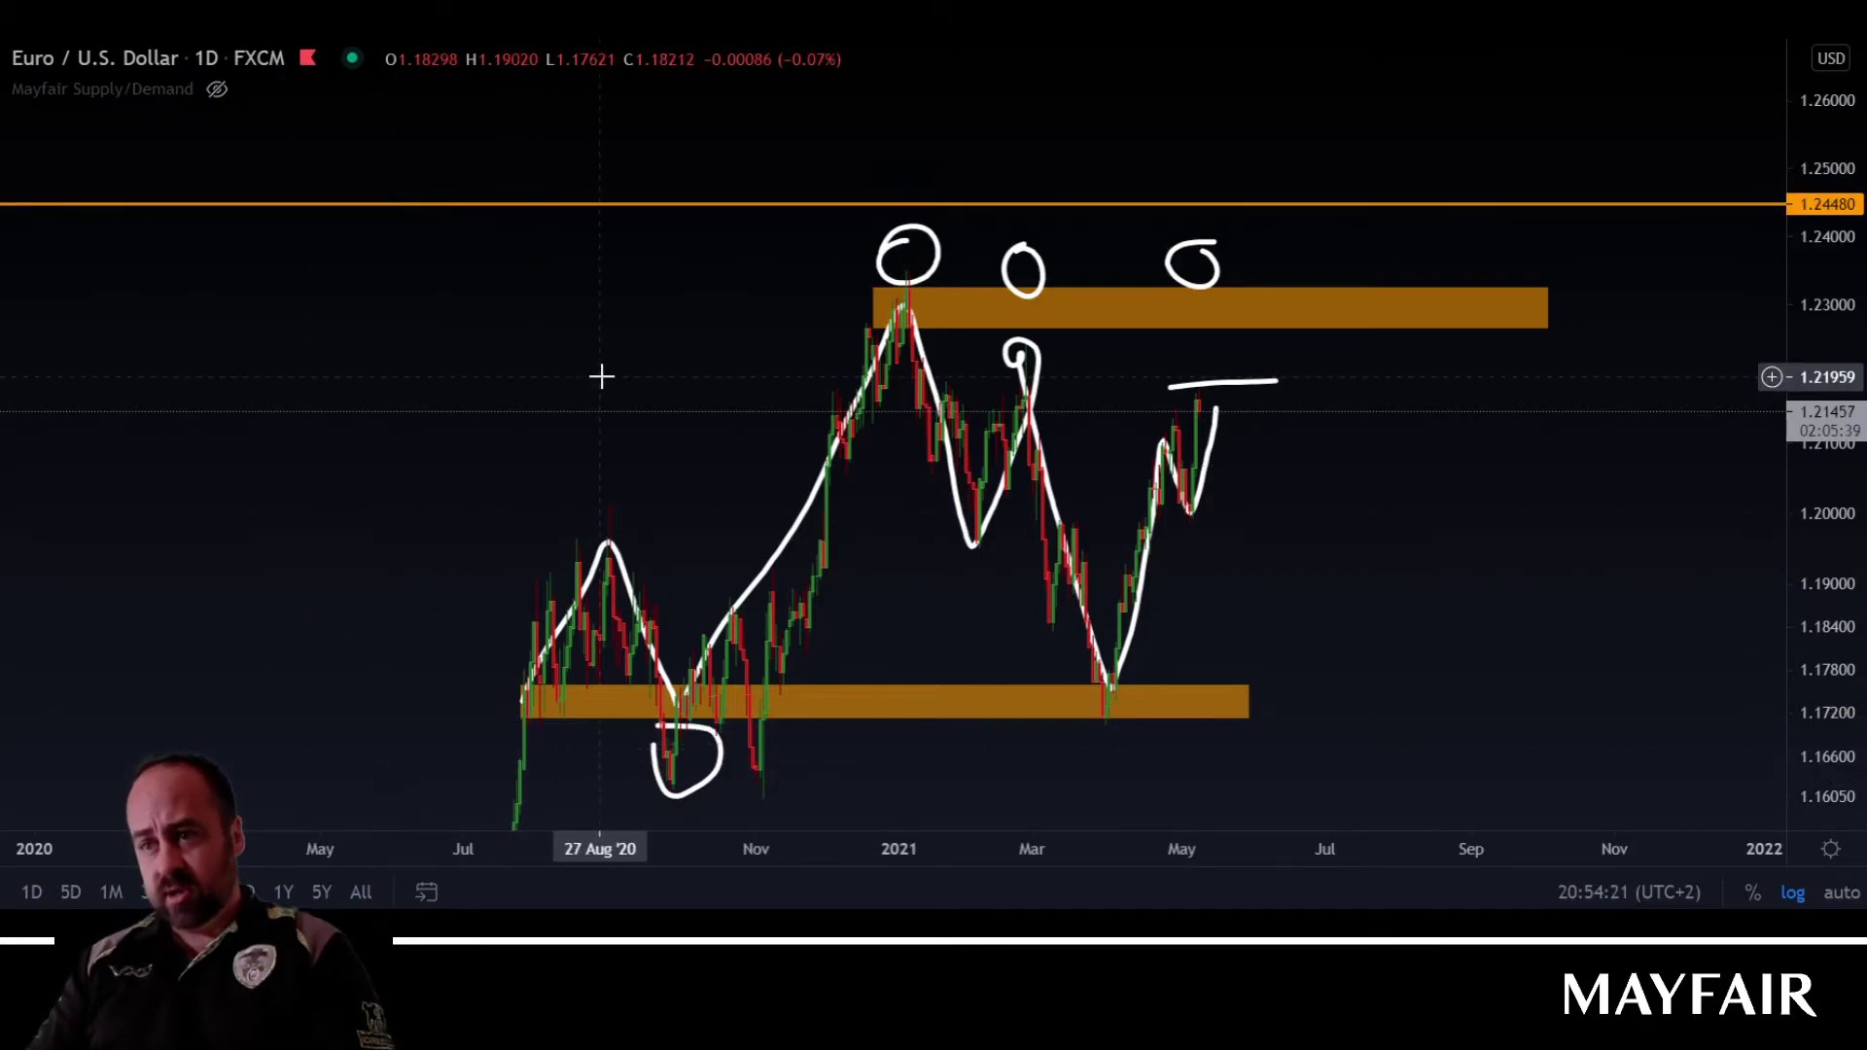
{"action": "left_click", "coordinate": [634, 204]}
{"action": "key", "text": "Delete"}
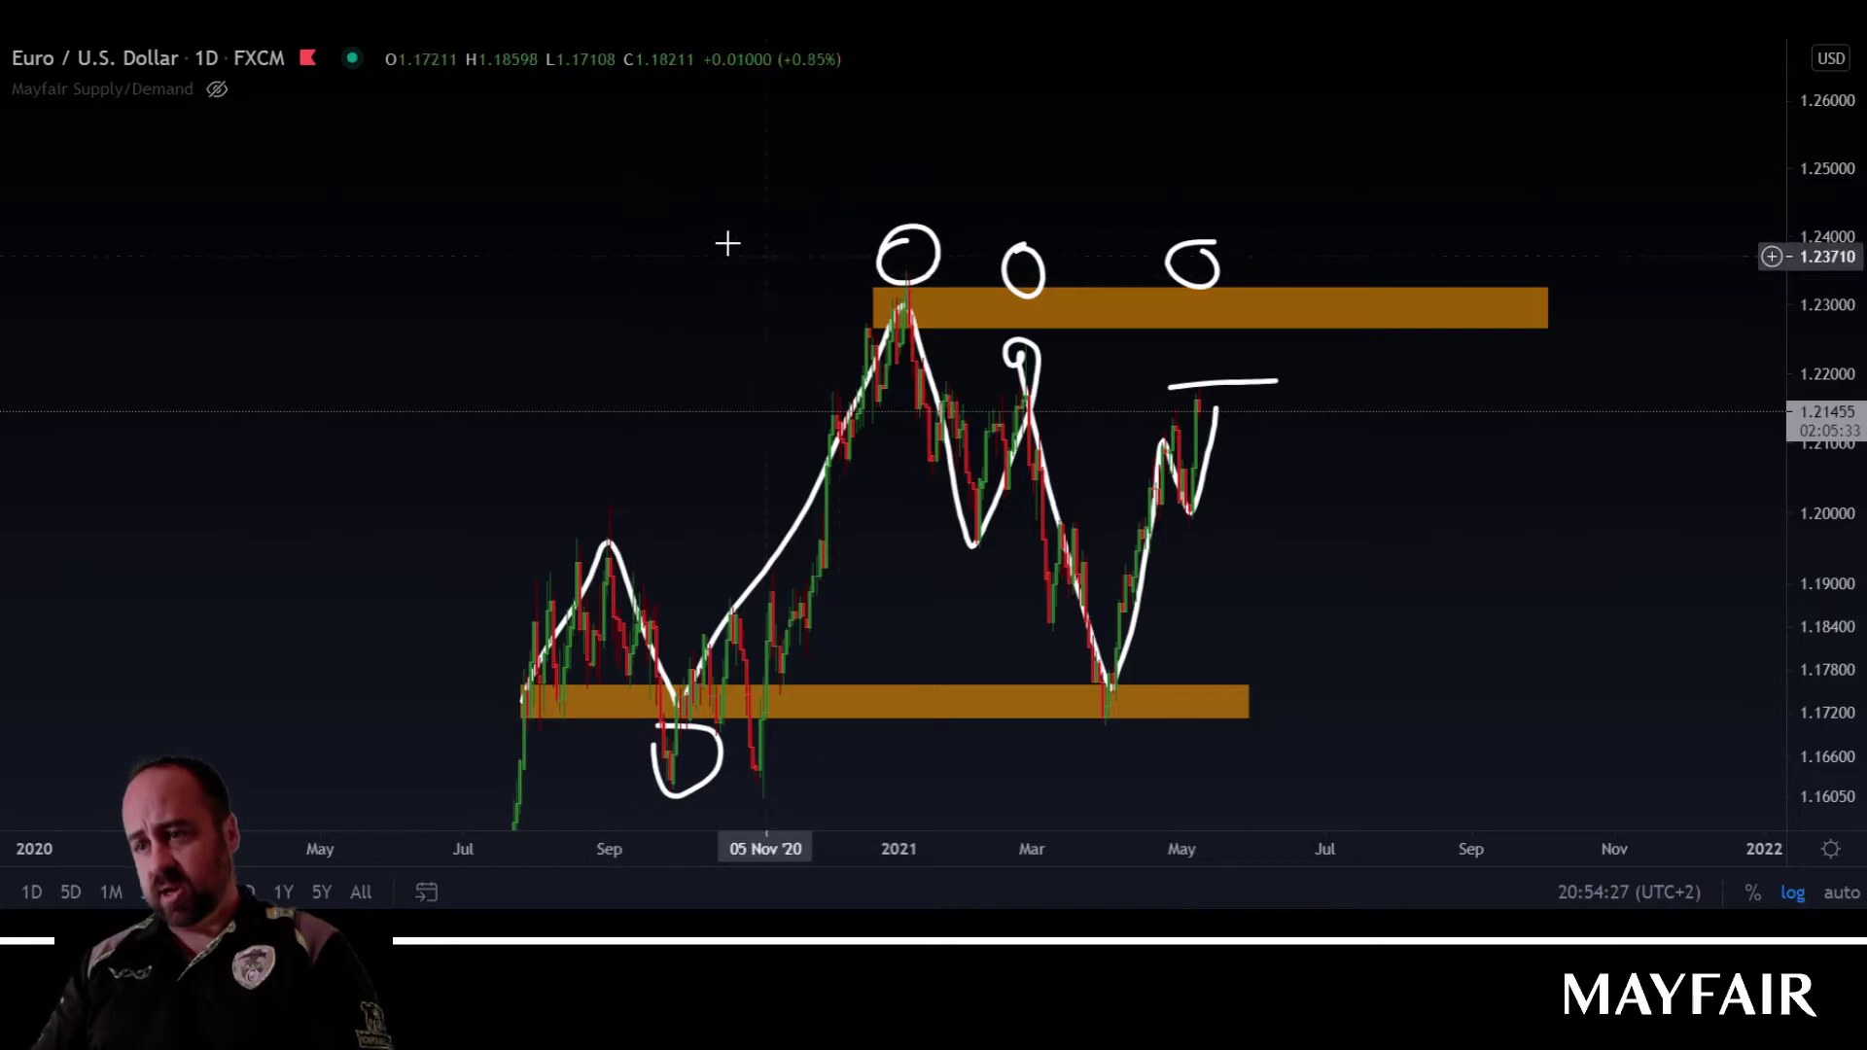
Step: Undo the line deletions and all the drawings to restore the clean chart
{"action": "key", "text": "ctrl+z"}
{"action": "key", "text": "ctrl+z"}
{"action": "key", "text": "ctrl+z"}
{"action": "key", "text": "ctrl+z"}
{"action": "key", "text": "ctrl+z"}
{"action": "key", "text": "ctrl+z"}
{"action": "key", "text": "ctrl+z"}
{"action": "key", "text": "ctrl+z"}
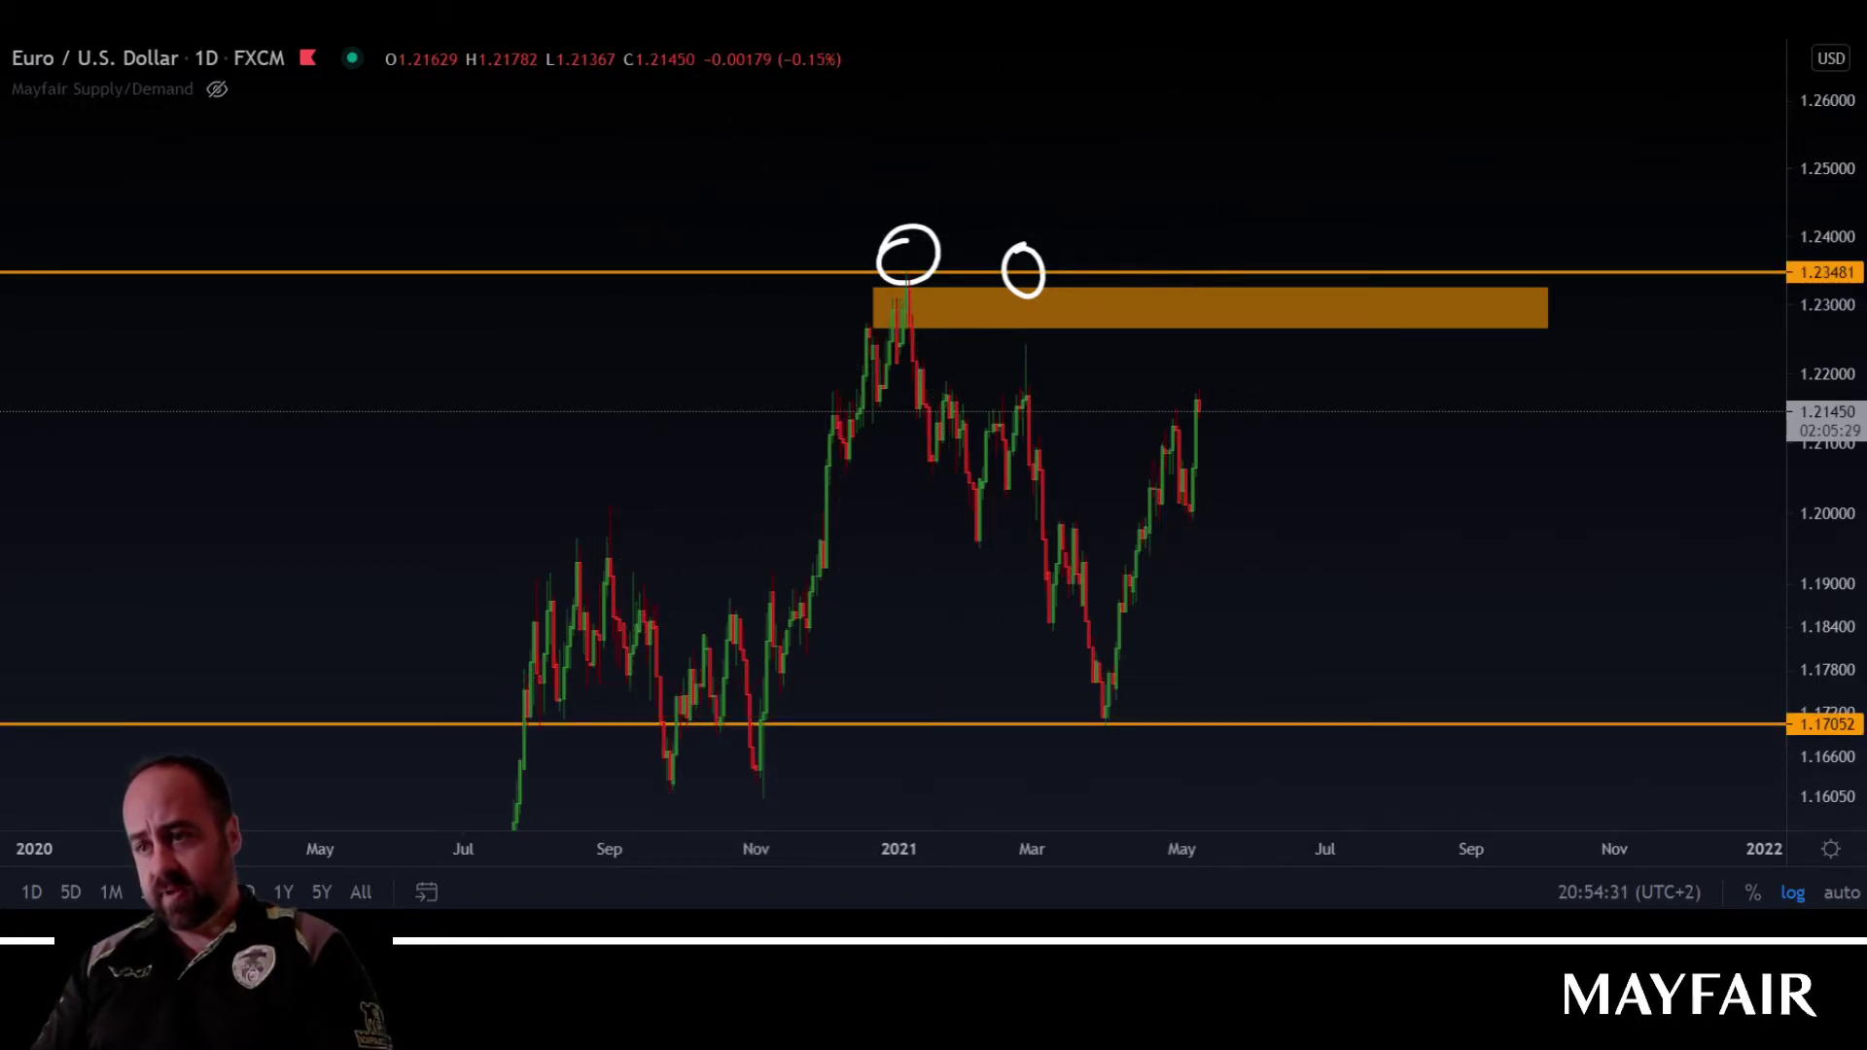
{"action": "key", "text": "ctrl+z"}
{"action": "key", "text": "ctrl+z"}
{"action": "key", "text": "ctrl+z"}
{"action": "key", "text": "ctrl+z"}
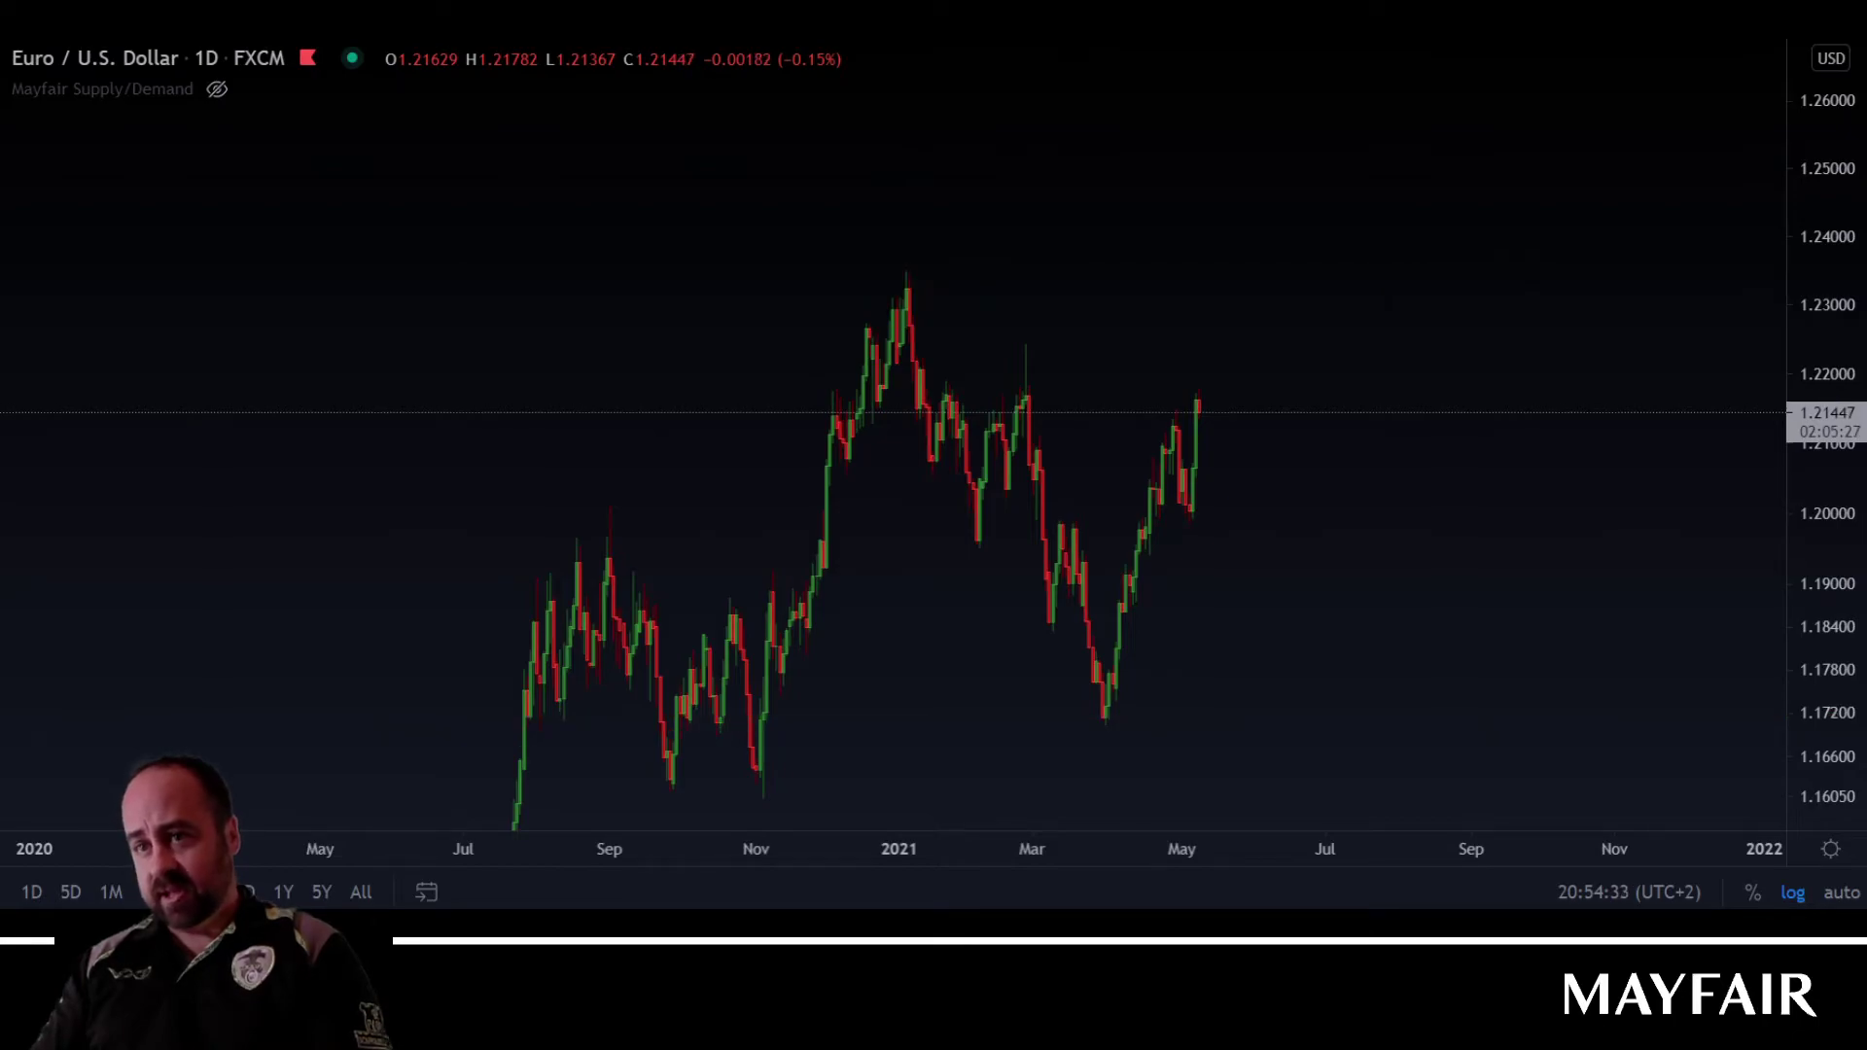
Step: Show the Mayfair Supply/Demand indicator and bring the price history from 2017 onwards into view
{"action": "left_click", "coordinate": [208, 98]}
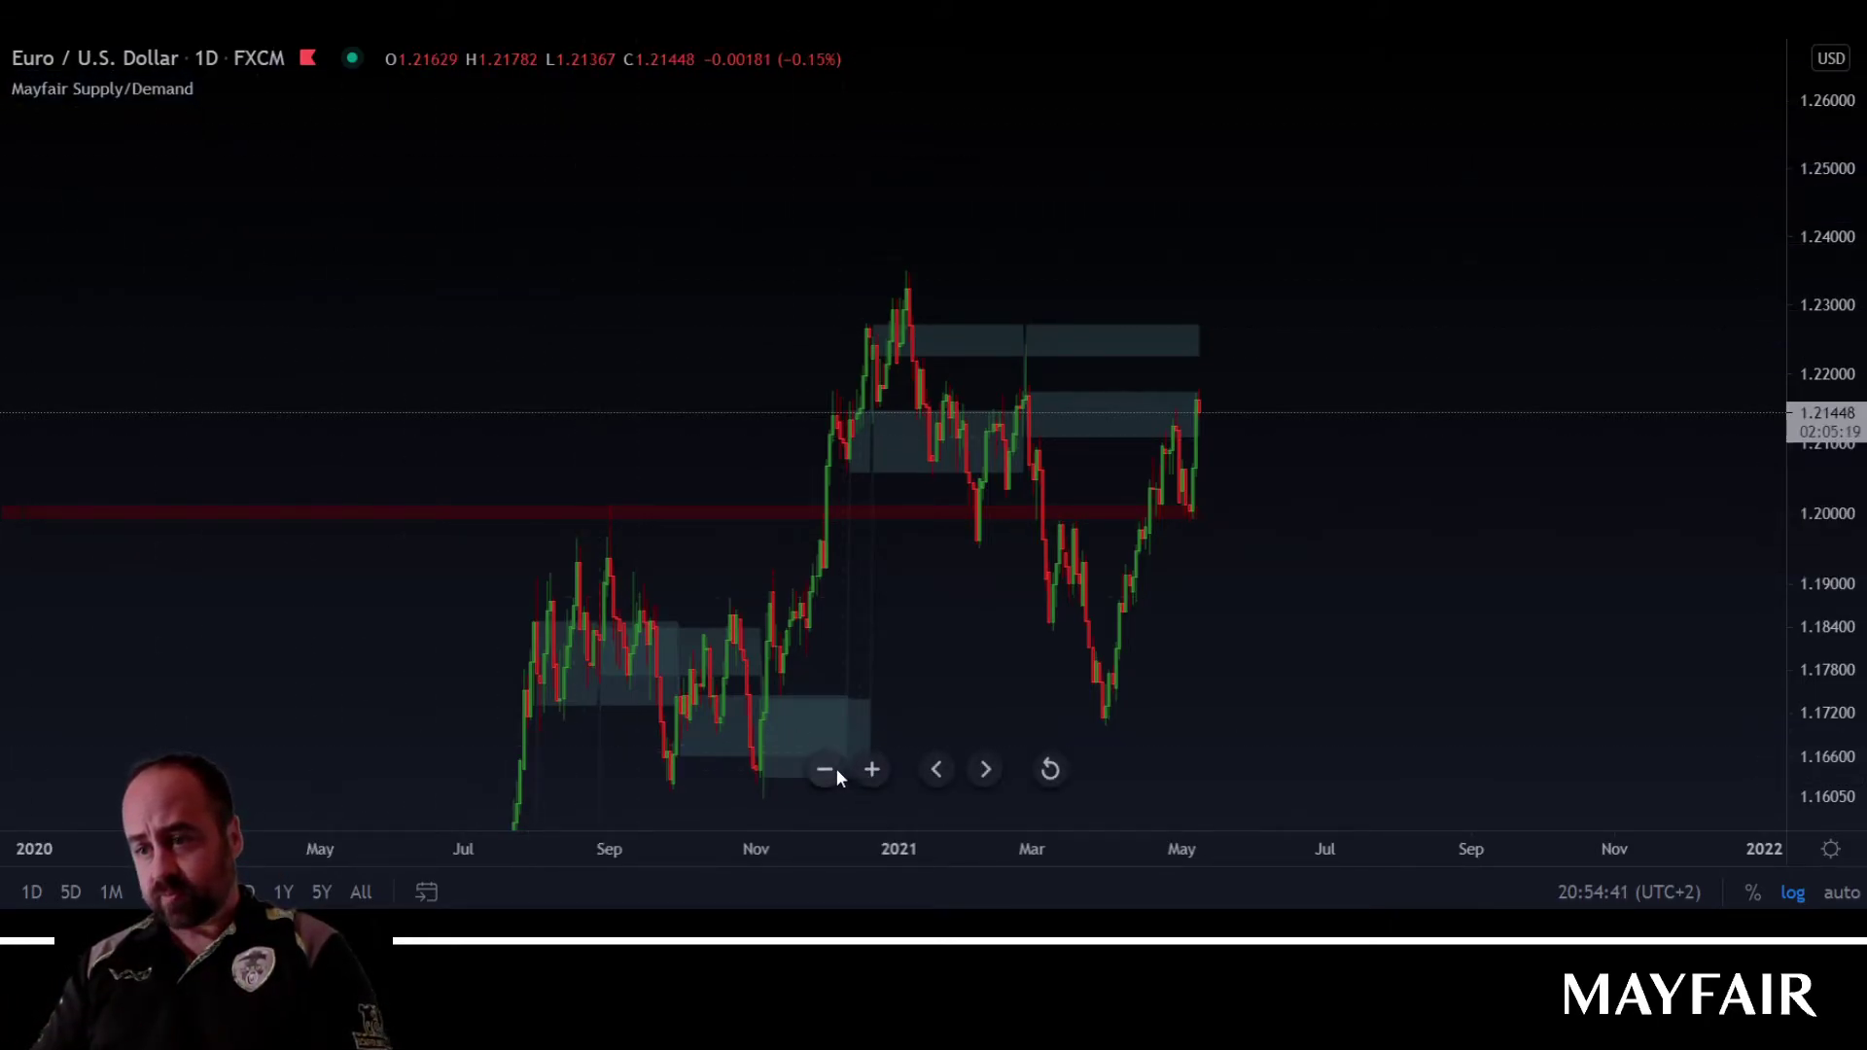
{"action": "left_click", "coordinate": [825, 769]}
{"action": "scroll", "coordinate": [1779, 263], "scroll_direction": "down", "scroll_amount": 1}
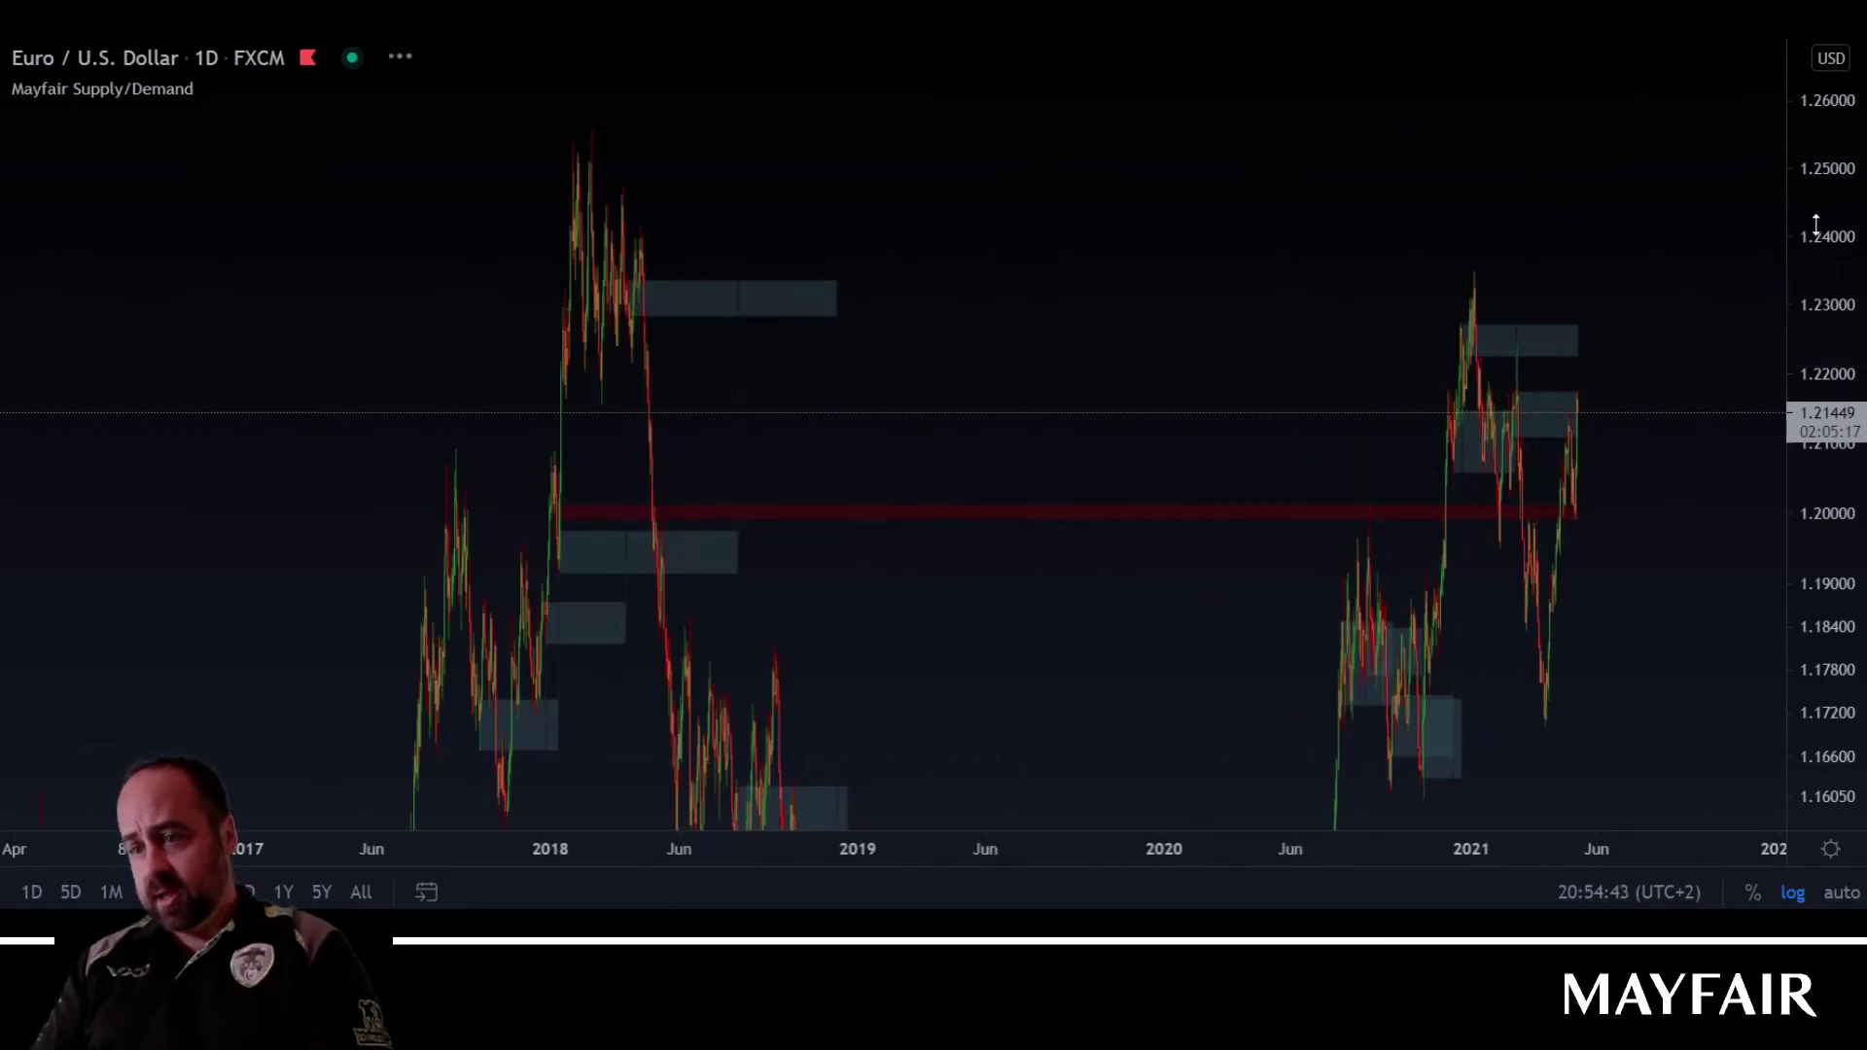
{"action": "left_click_drag", "start_coordinate": [1817, 224], "coordinate": [1805, 604]}
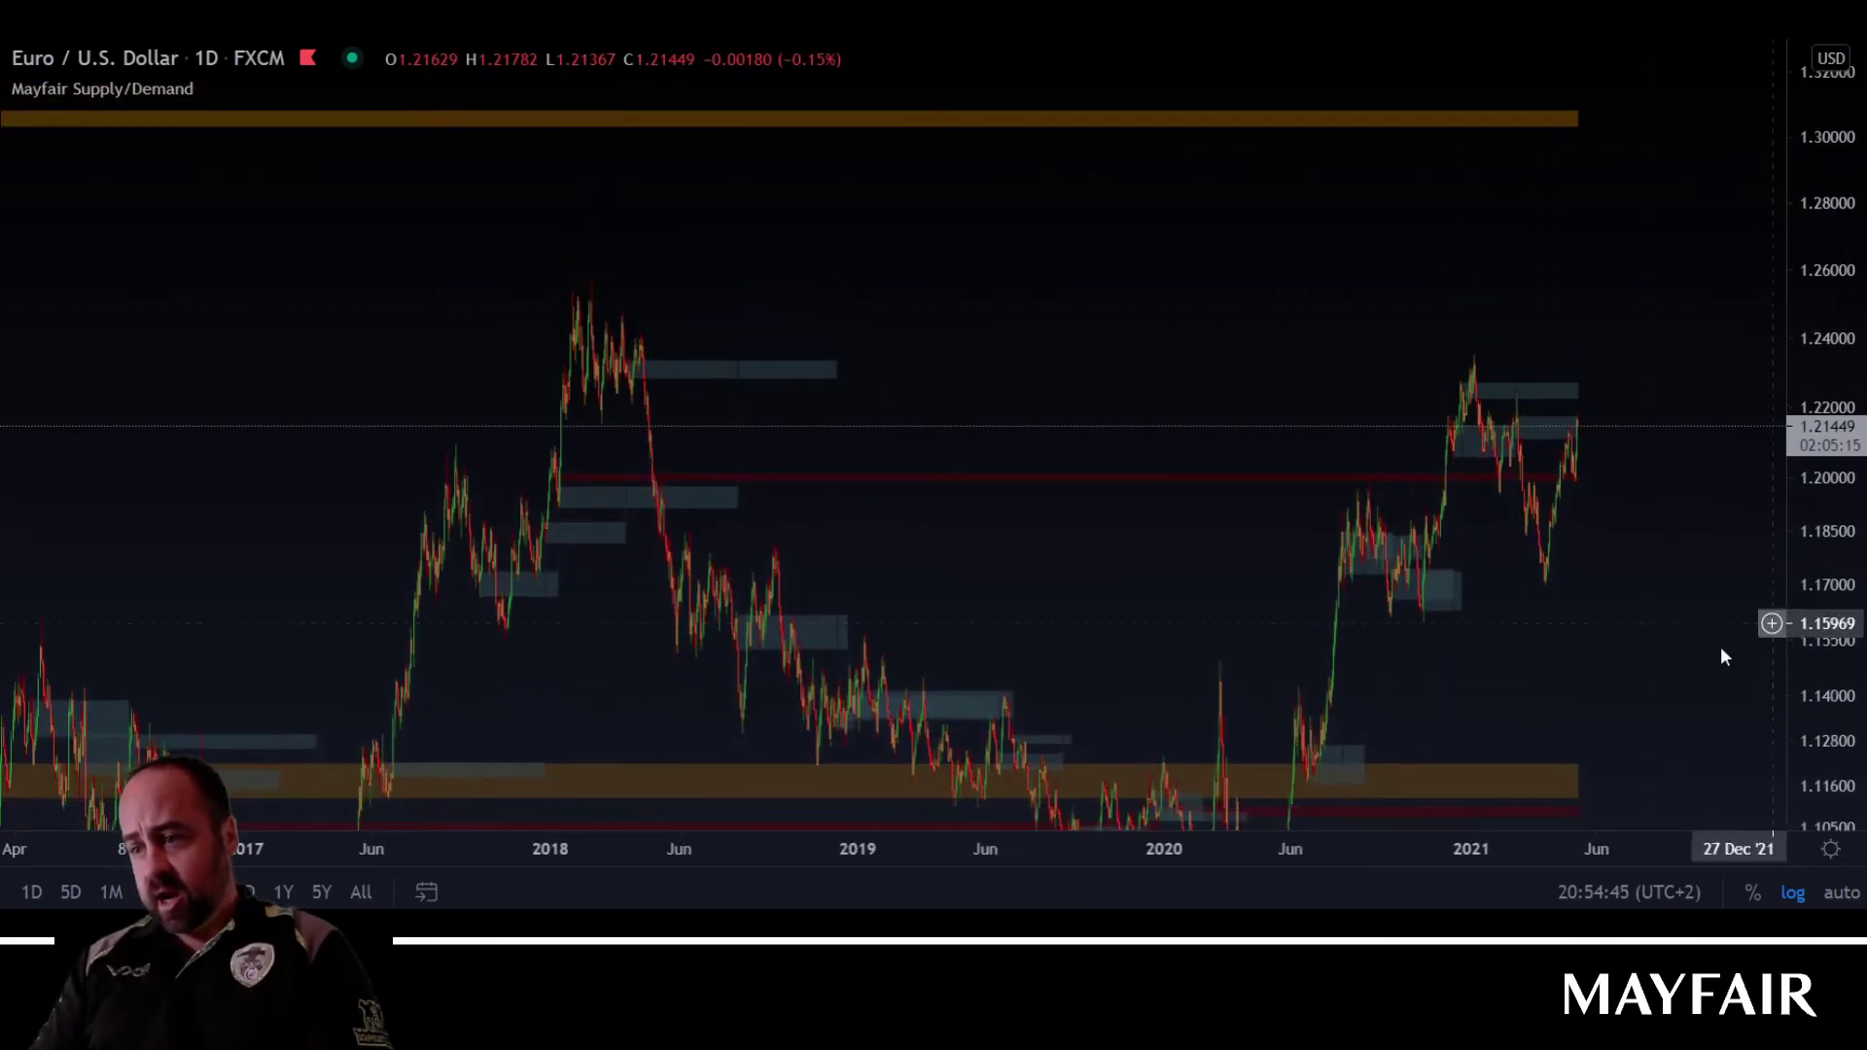
{"action": "left_click_drag", "start_coordinate": [1575, 637], "coordinate": [1437, 609]}
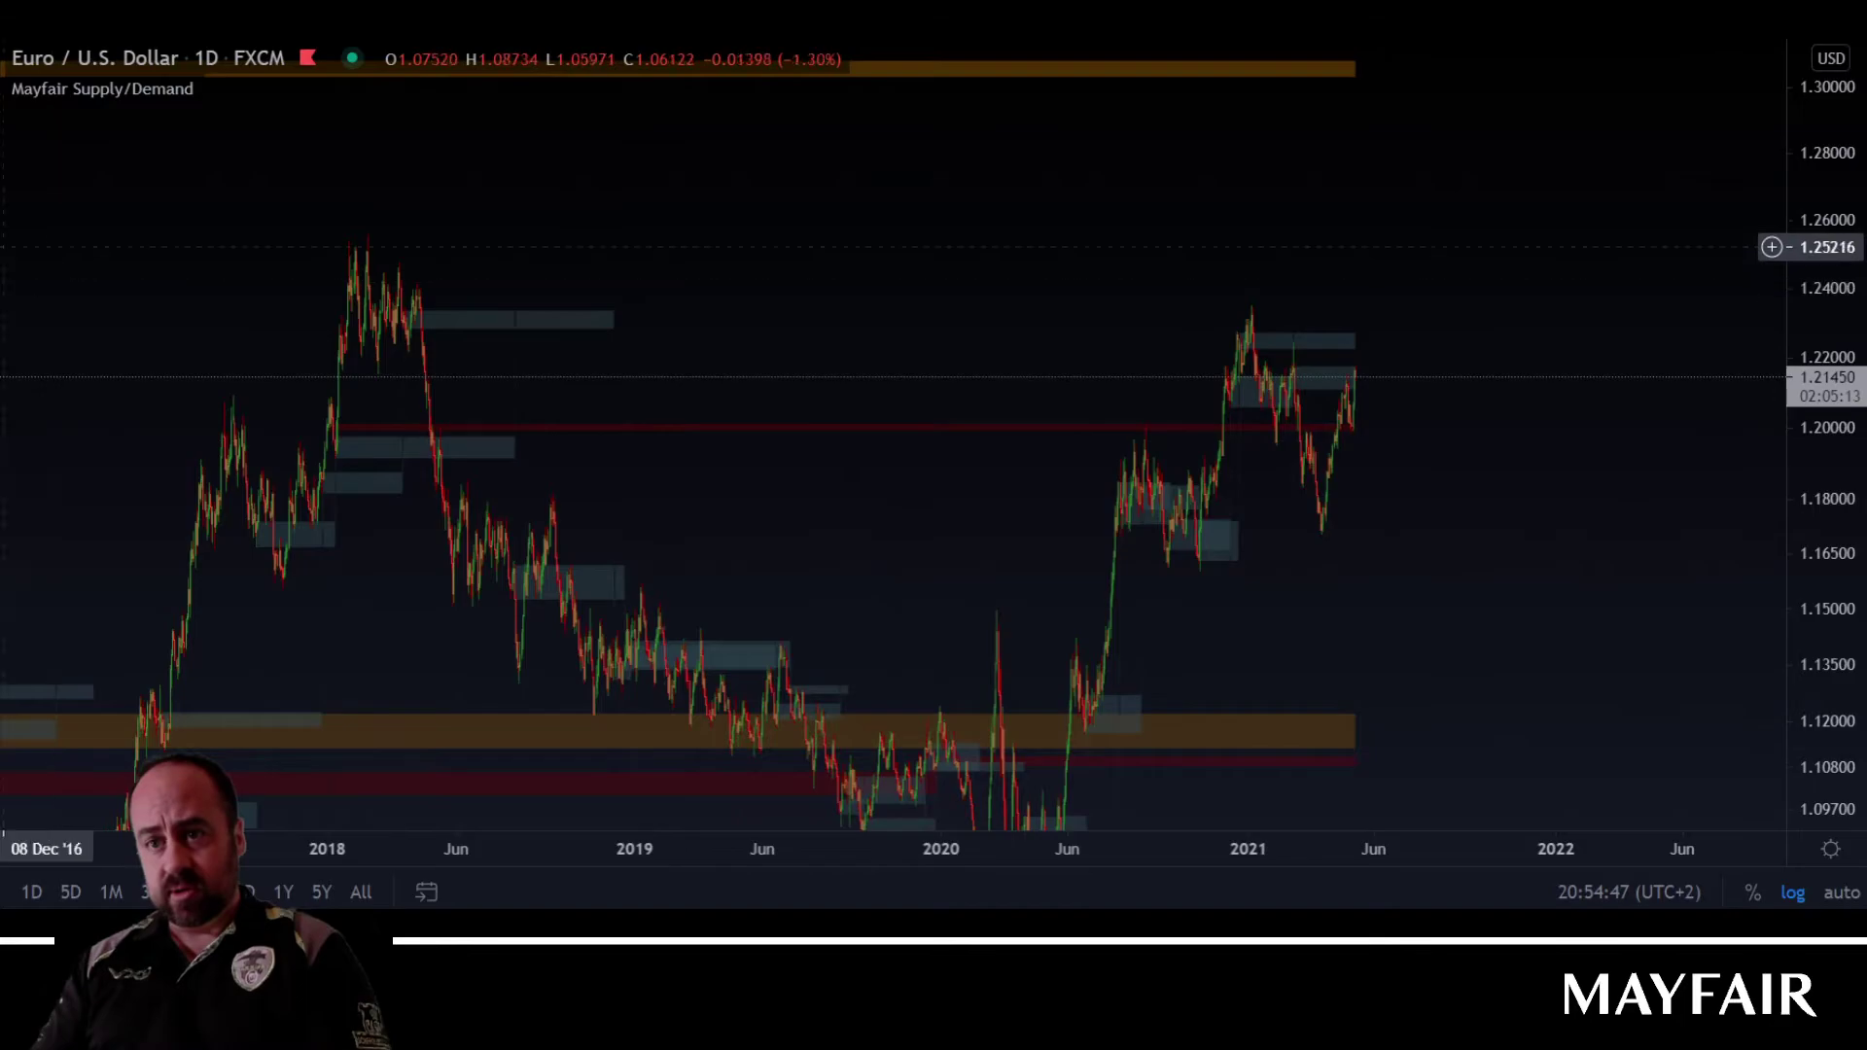
Step: Draw zone rectangles from 18 Dec '20 to 09 Feb '22 below about 1.22809, and 28 Aug '20 to 16 Dec '21 between about 1.18205 and 1.17552
{"action": "left_click", "coordinate": [4, 212]}
{"action": "left_click", "coordinate": [78, 365]}
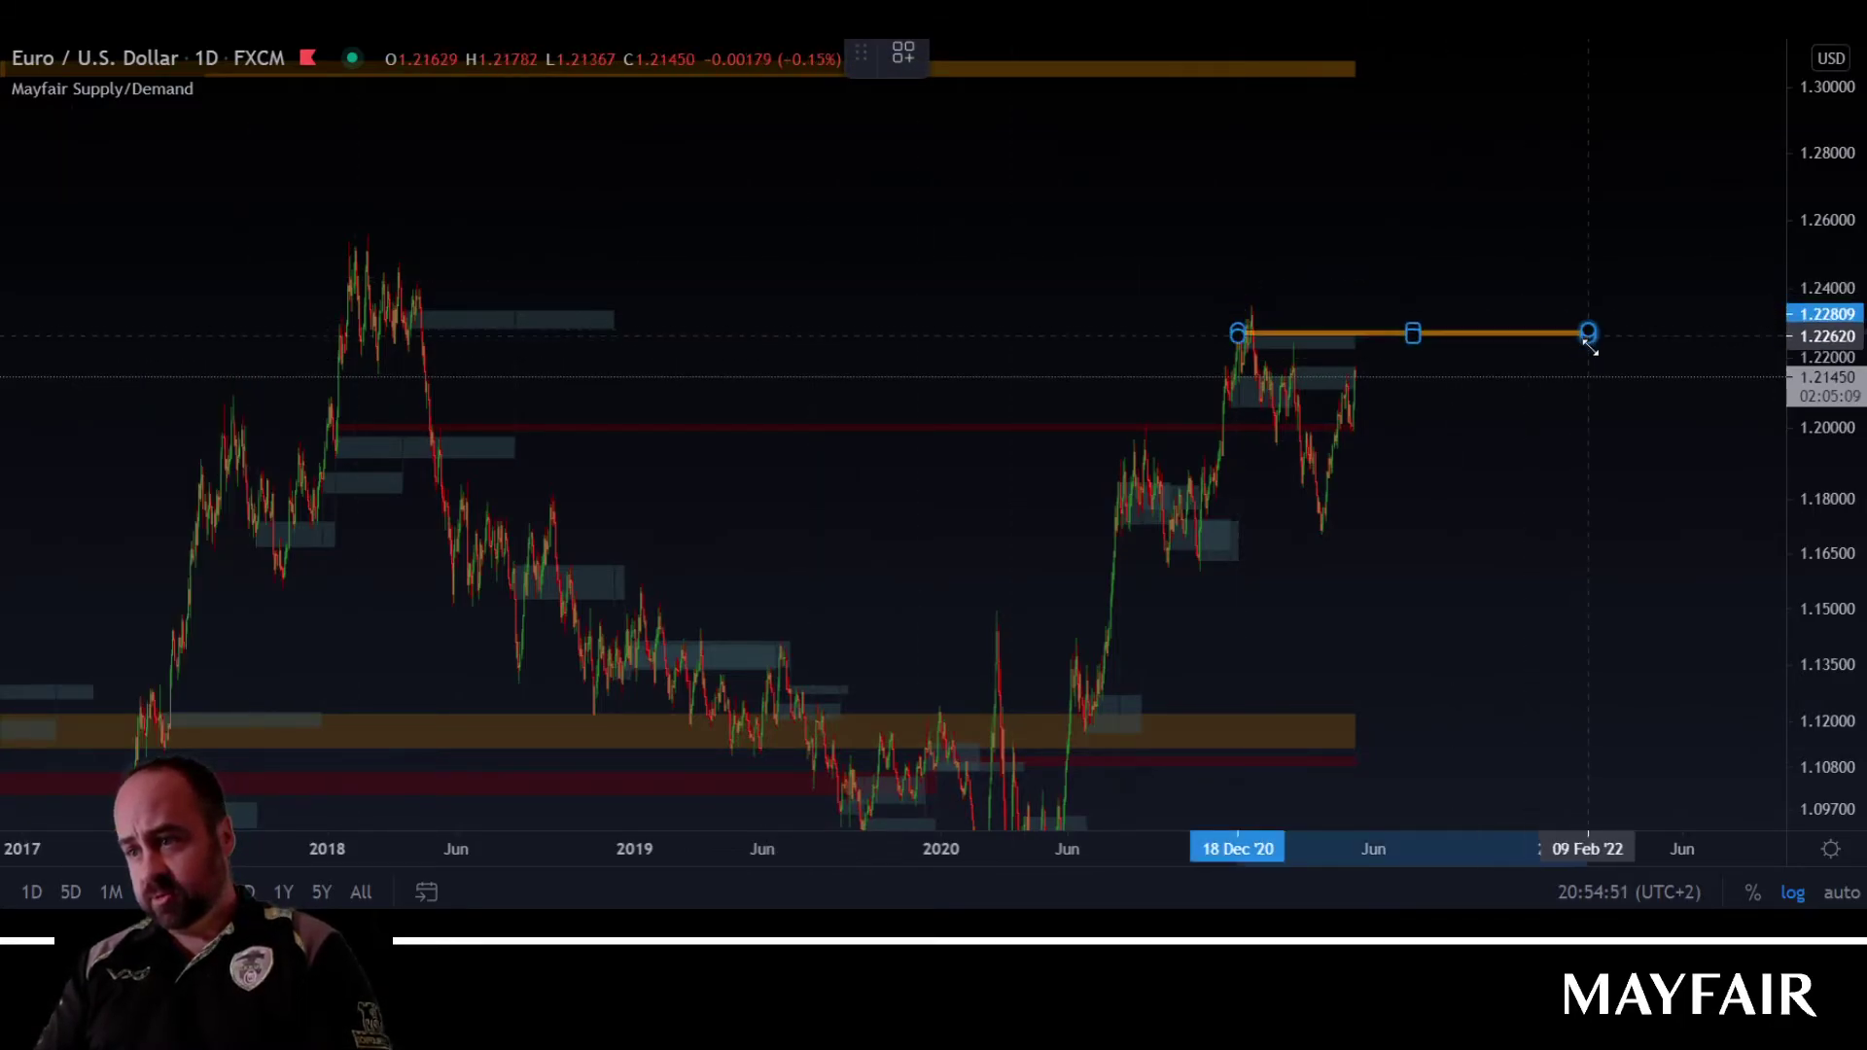
{"action": "left_click", "coordinate": [1589, 351]}
{"action": "left_click", "coordinate": [3, 216]}
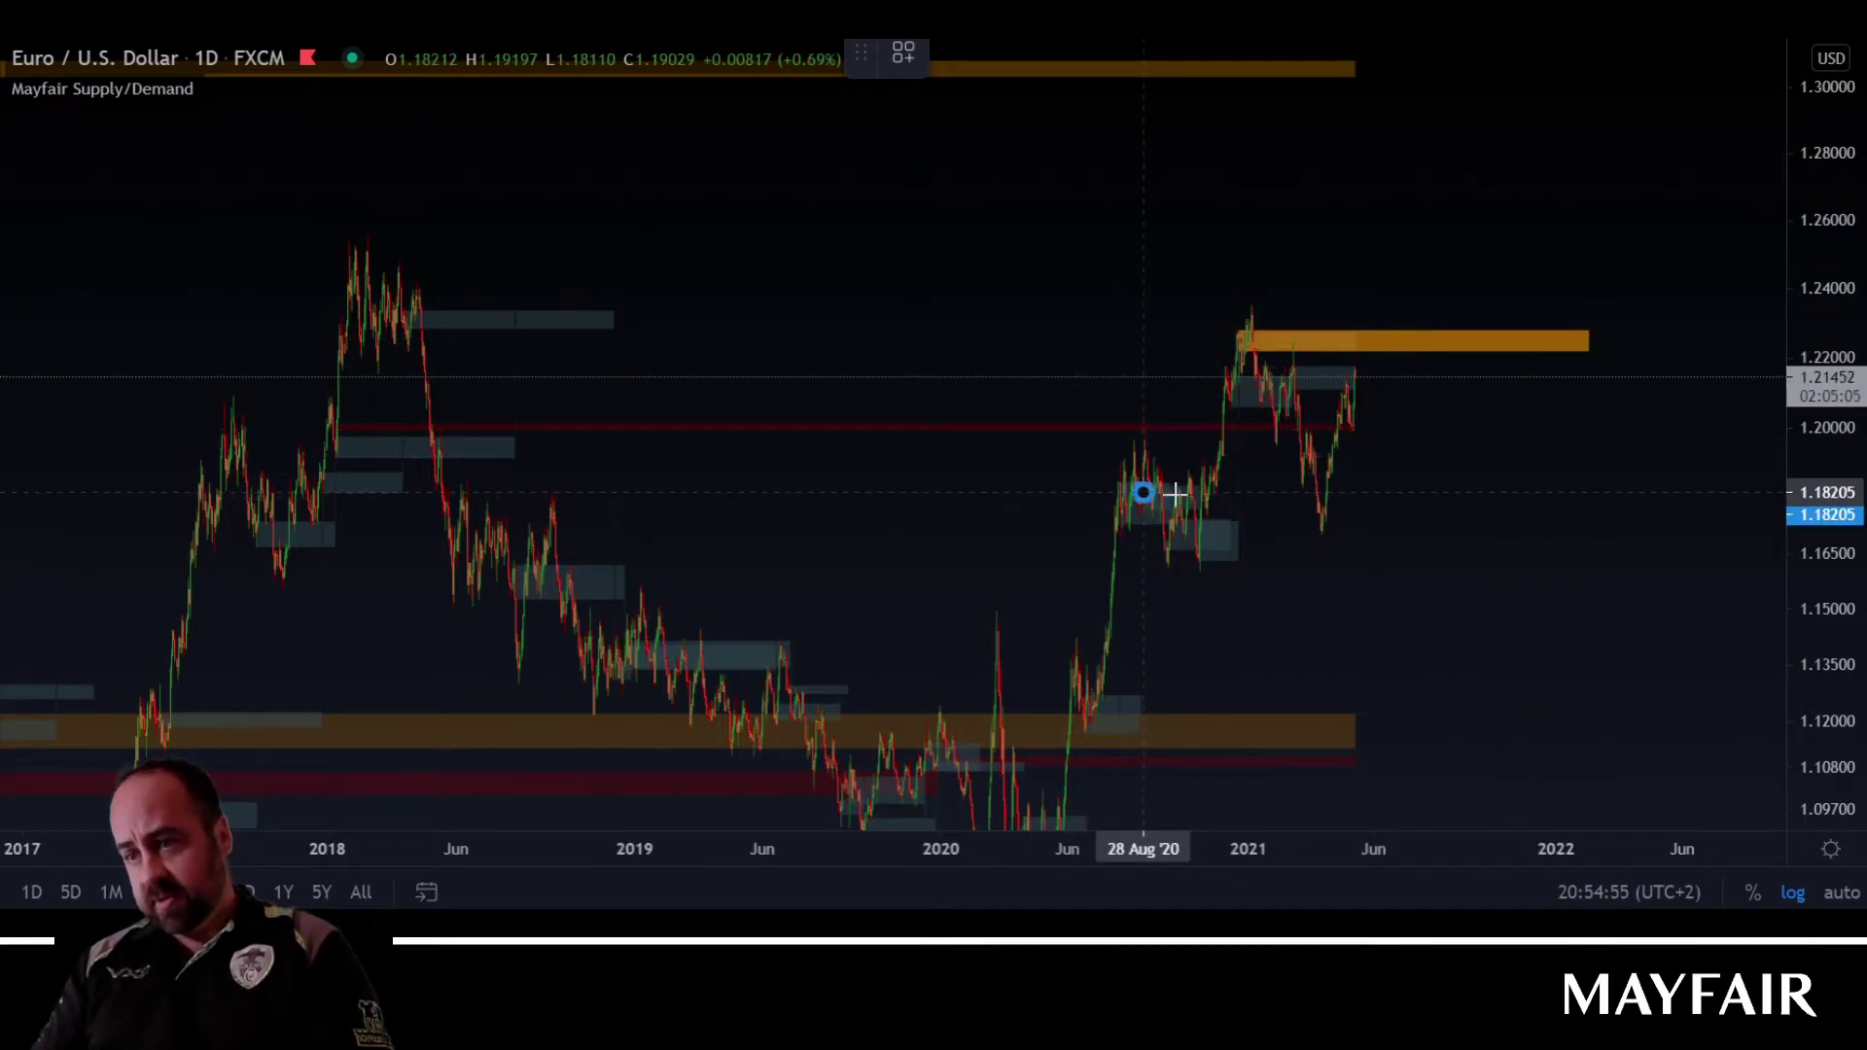
{"action": "left_click", "coordinate": [1542, 515]}
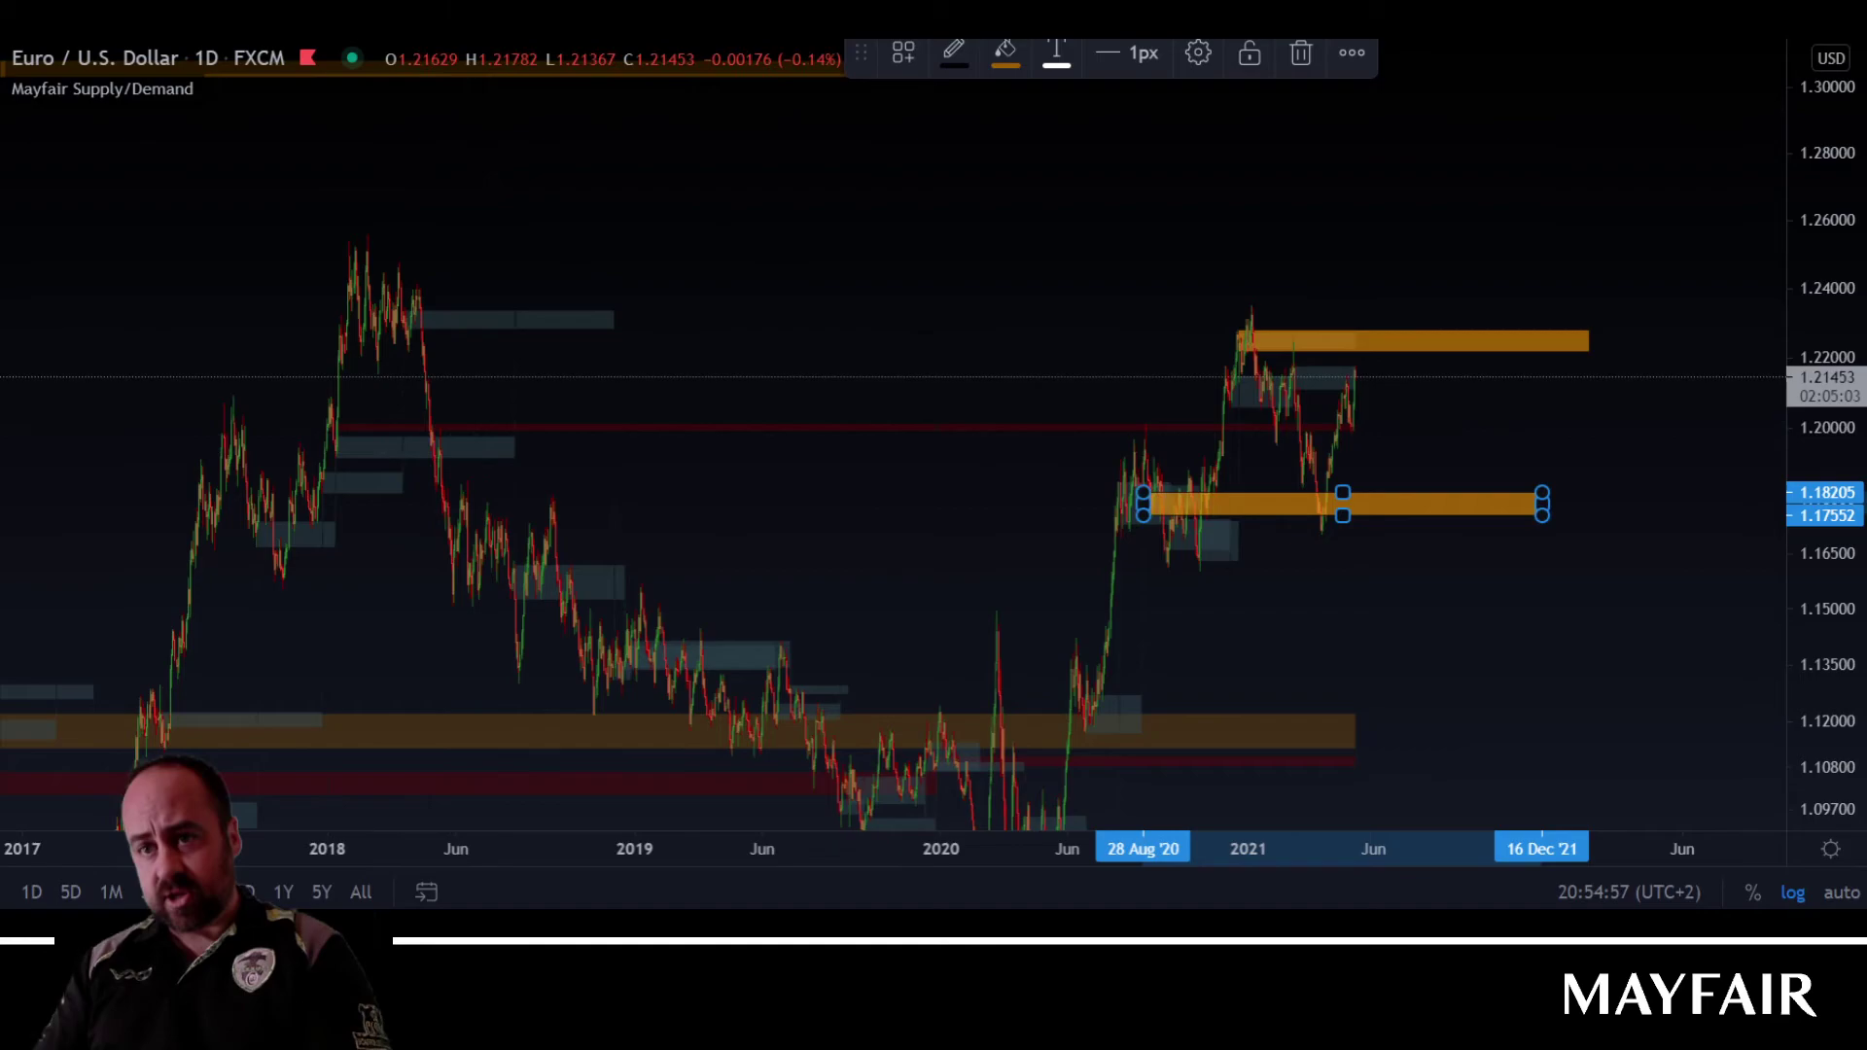
Step: Draw a long rectangle zone from 17 Jan '18 to 30 Aug '21 between about 1.19671 and 1.19119
{"action": "left_click", "coordinate": [4, 216]}
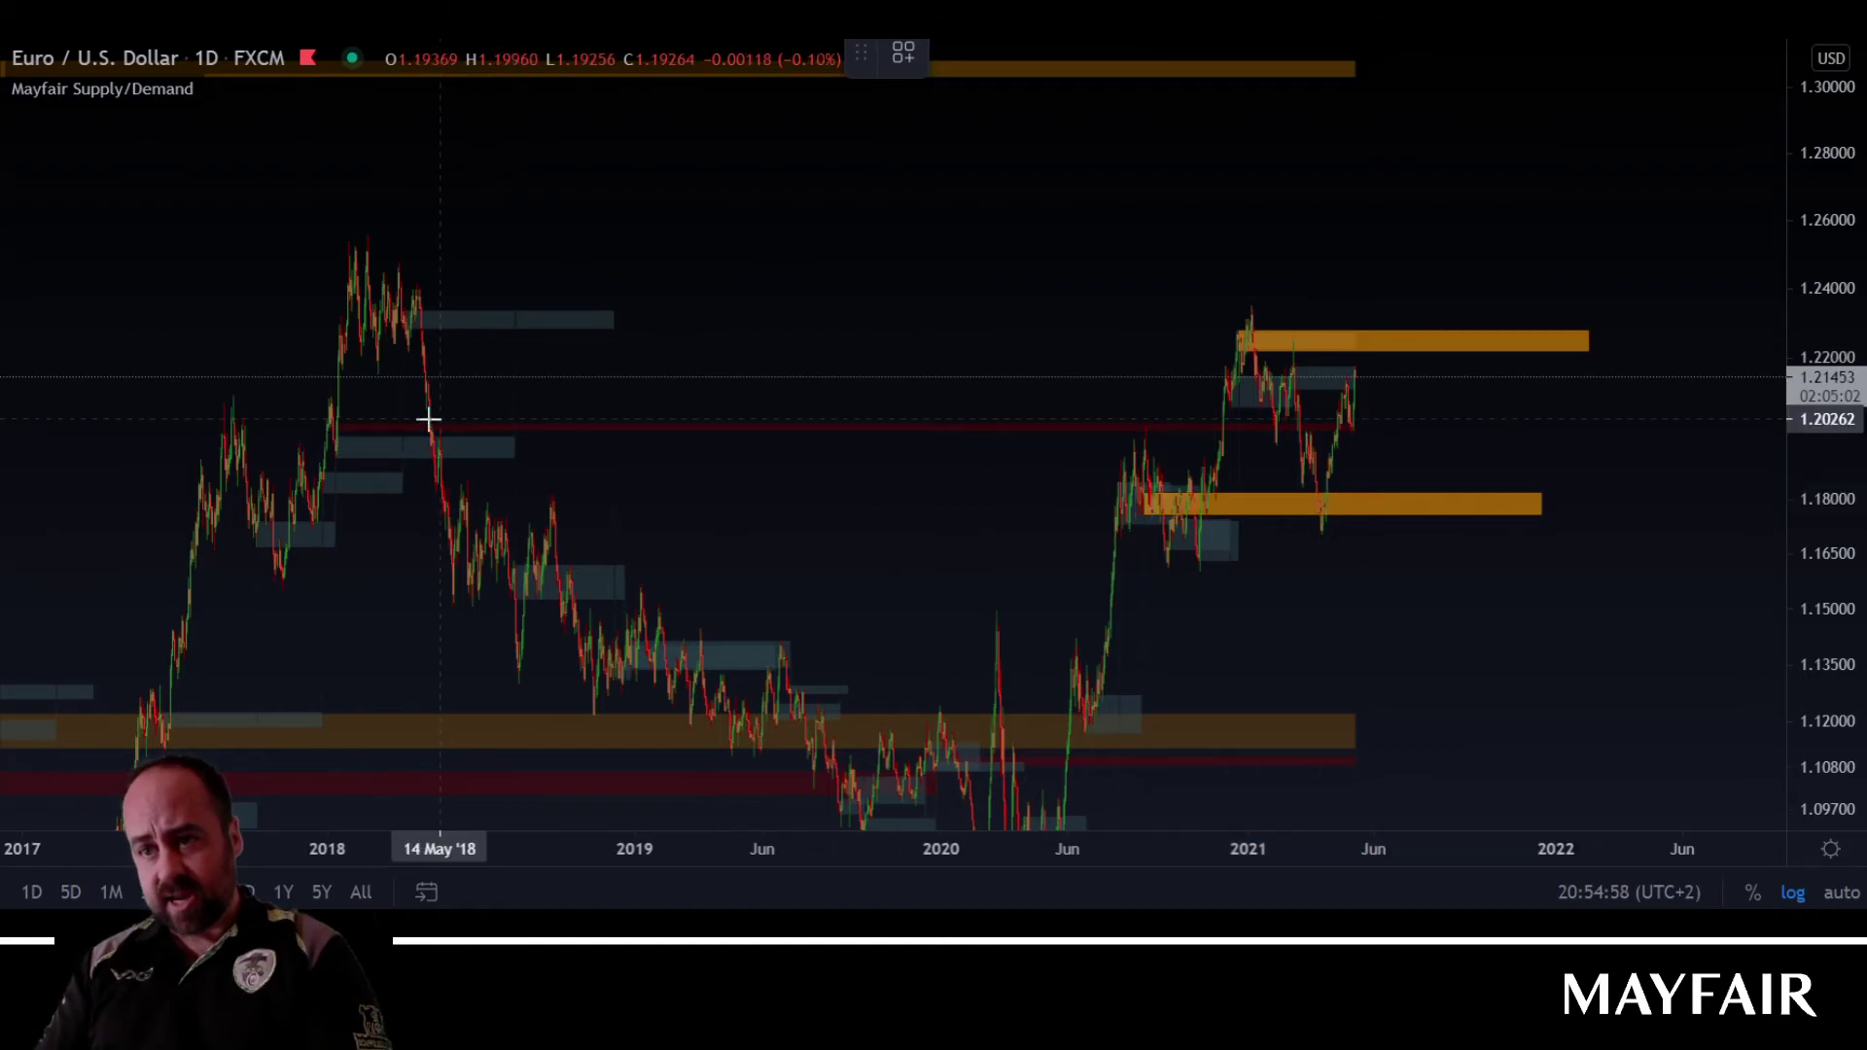
{"action": "left_click", "coordinate": [341, 440]}
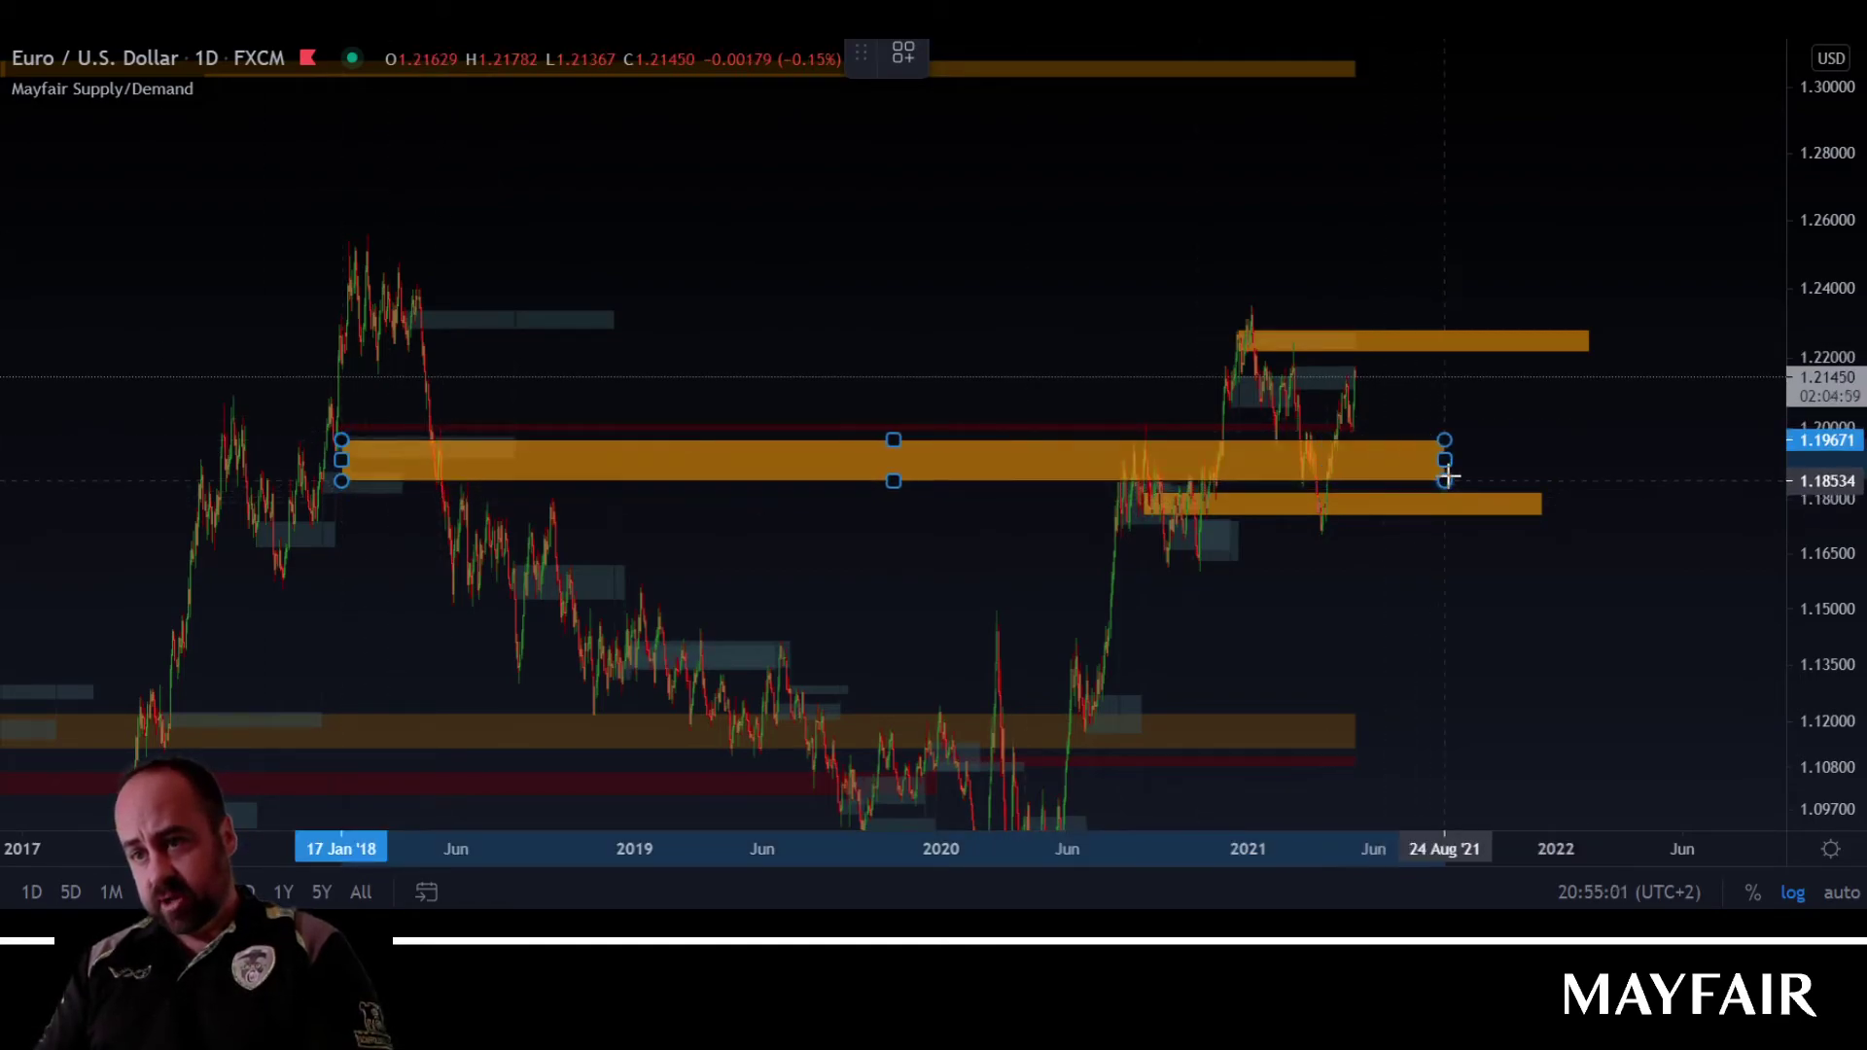
{"action": "left_click", "coordinate": [1449, 461]}
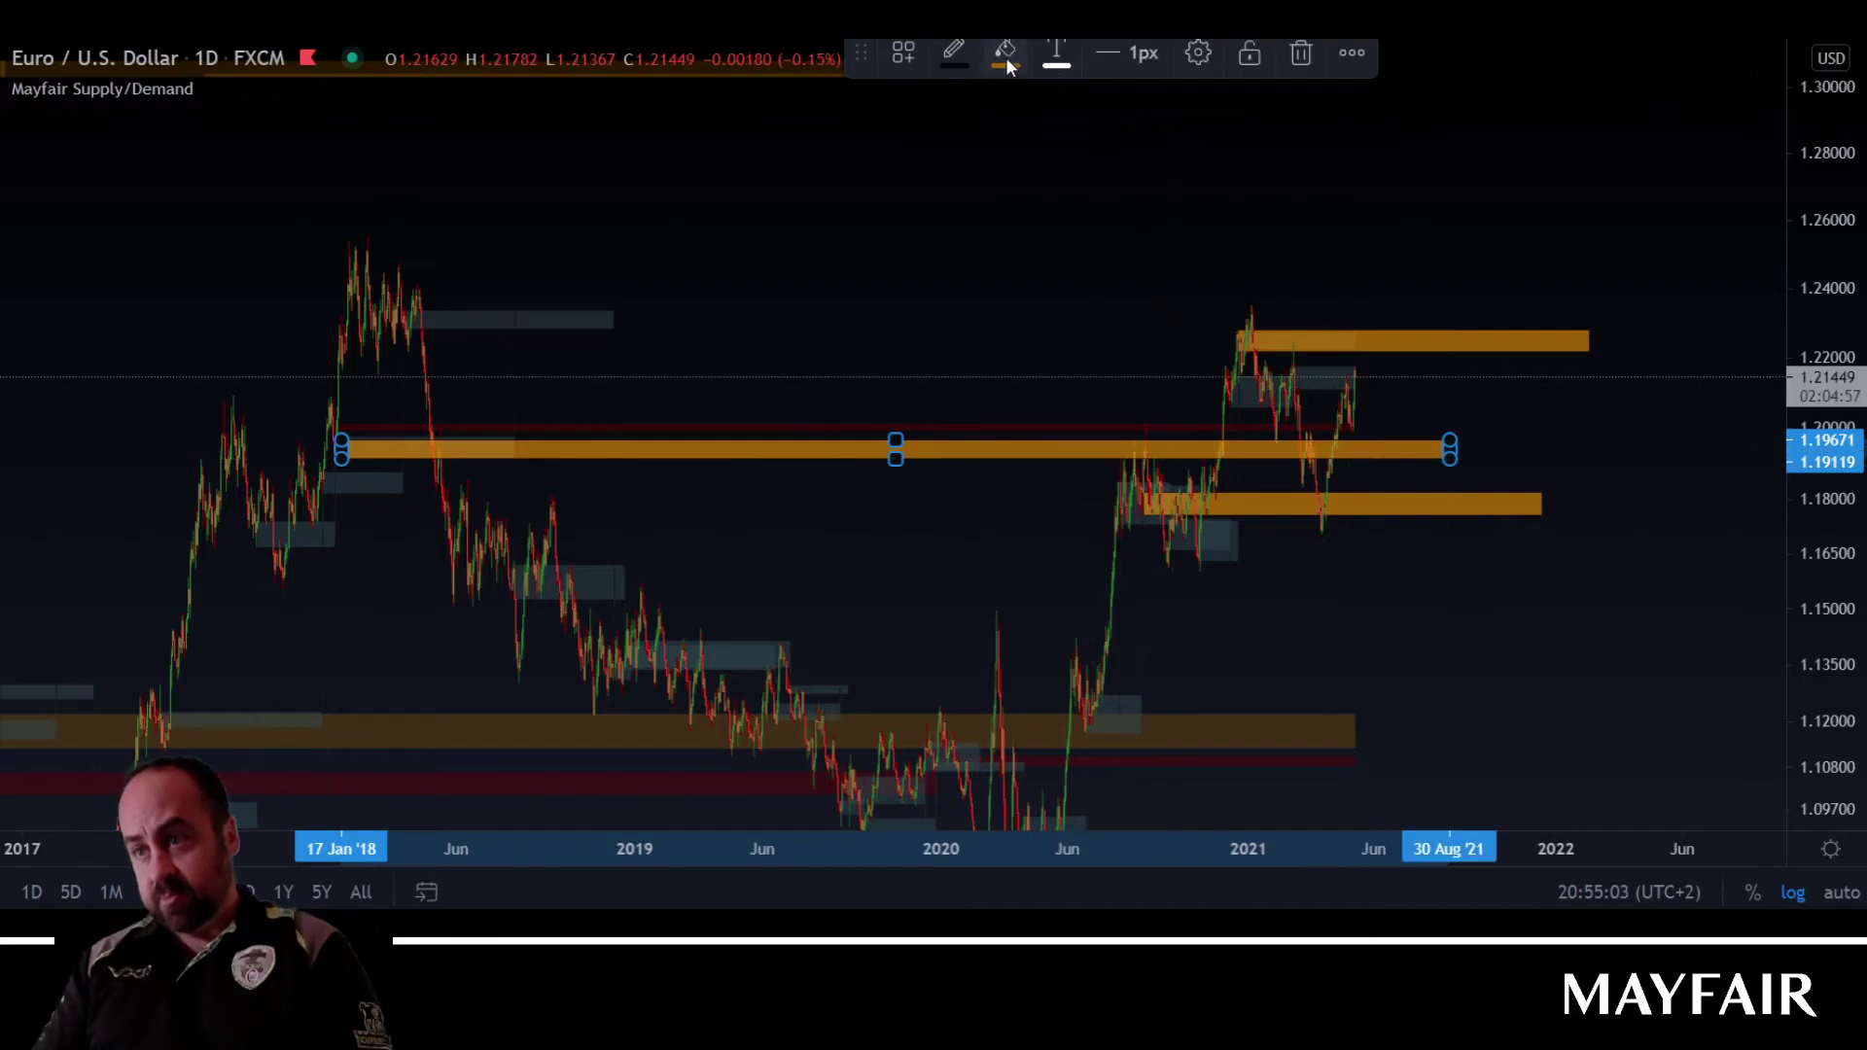
Step: Change the fill of the long zone starting 17 Jan '18 to light grey
{"action": "left_click", "coordinate": [1005, 58]}
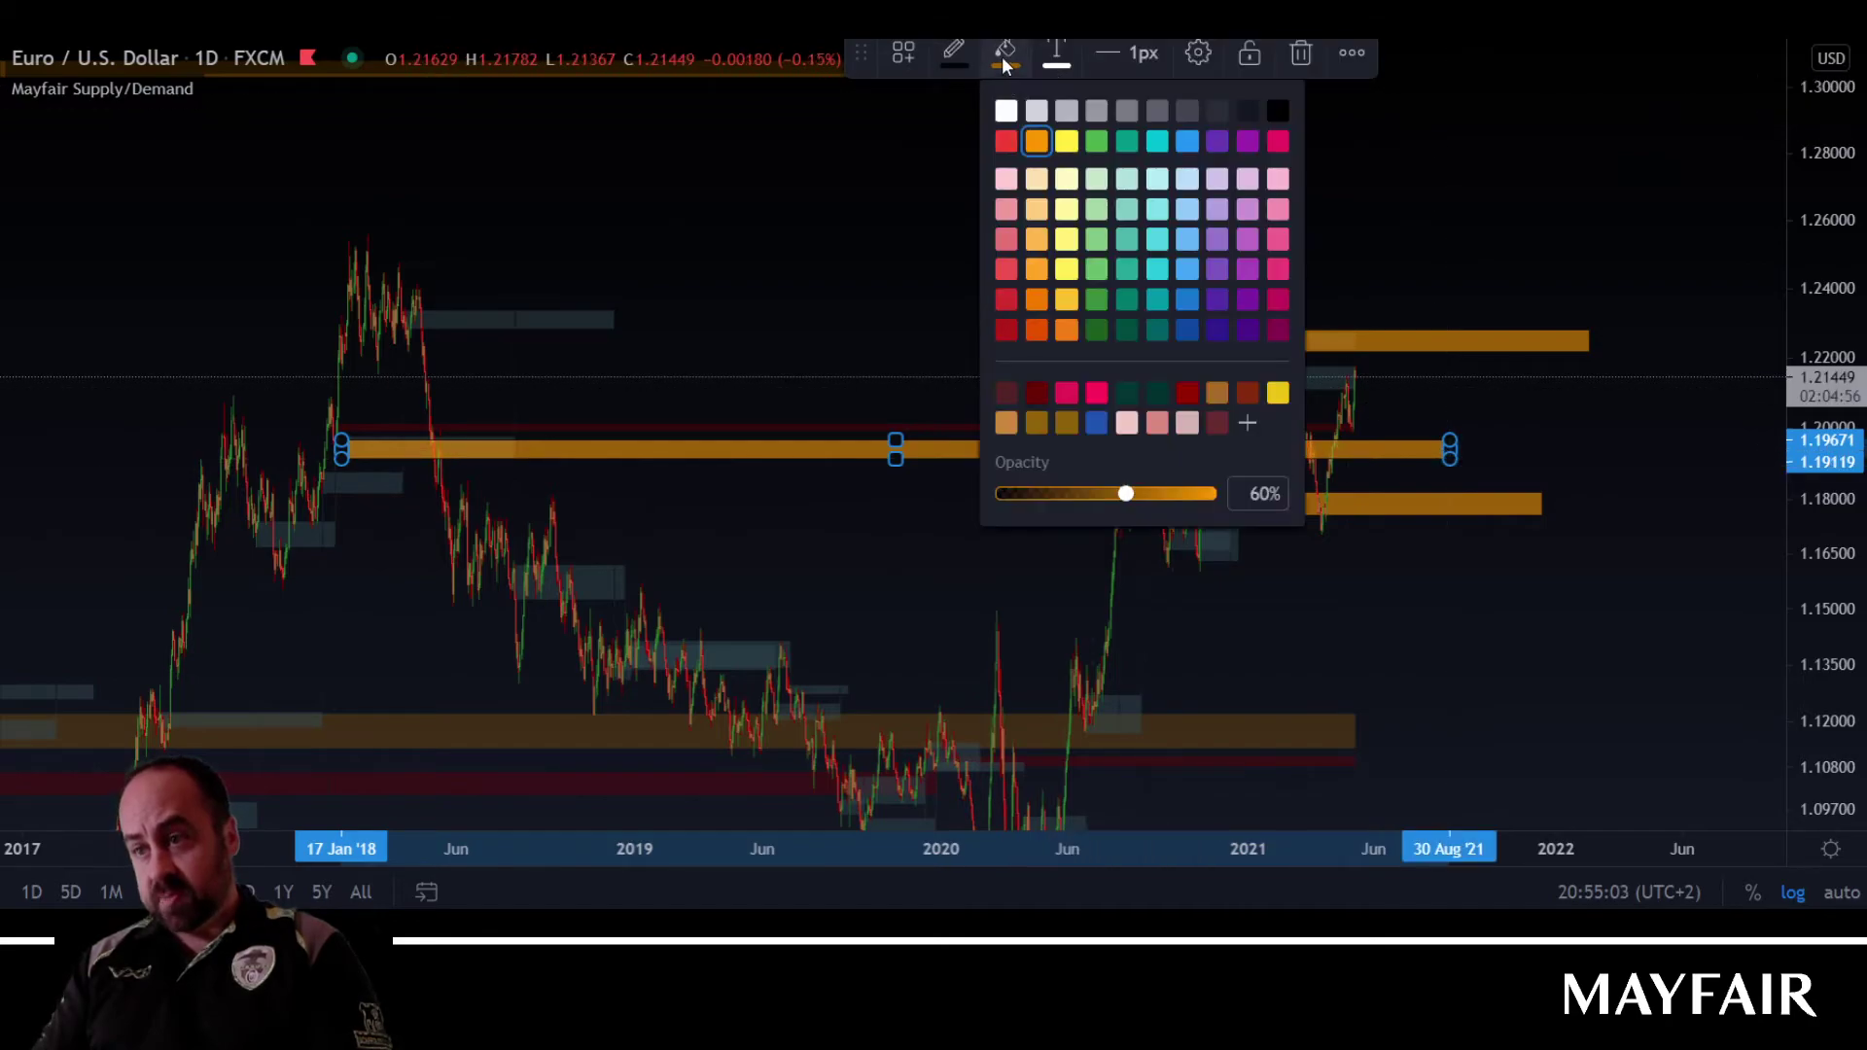
{"action": "left_click", "coordinate": [1036, 109]}
{"action": "left_click", "coordinate": [895, 196]}
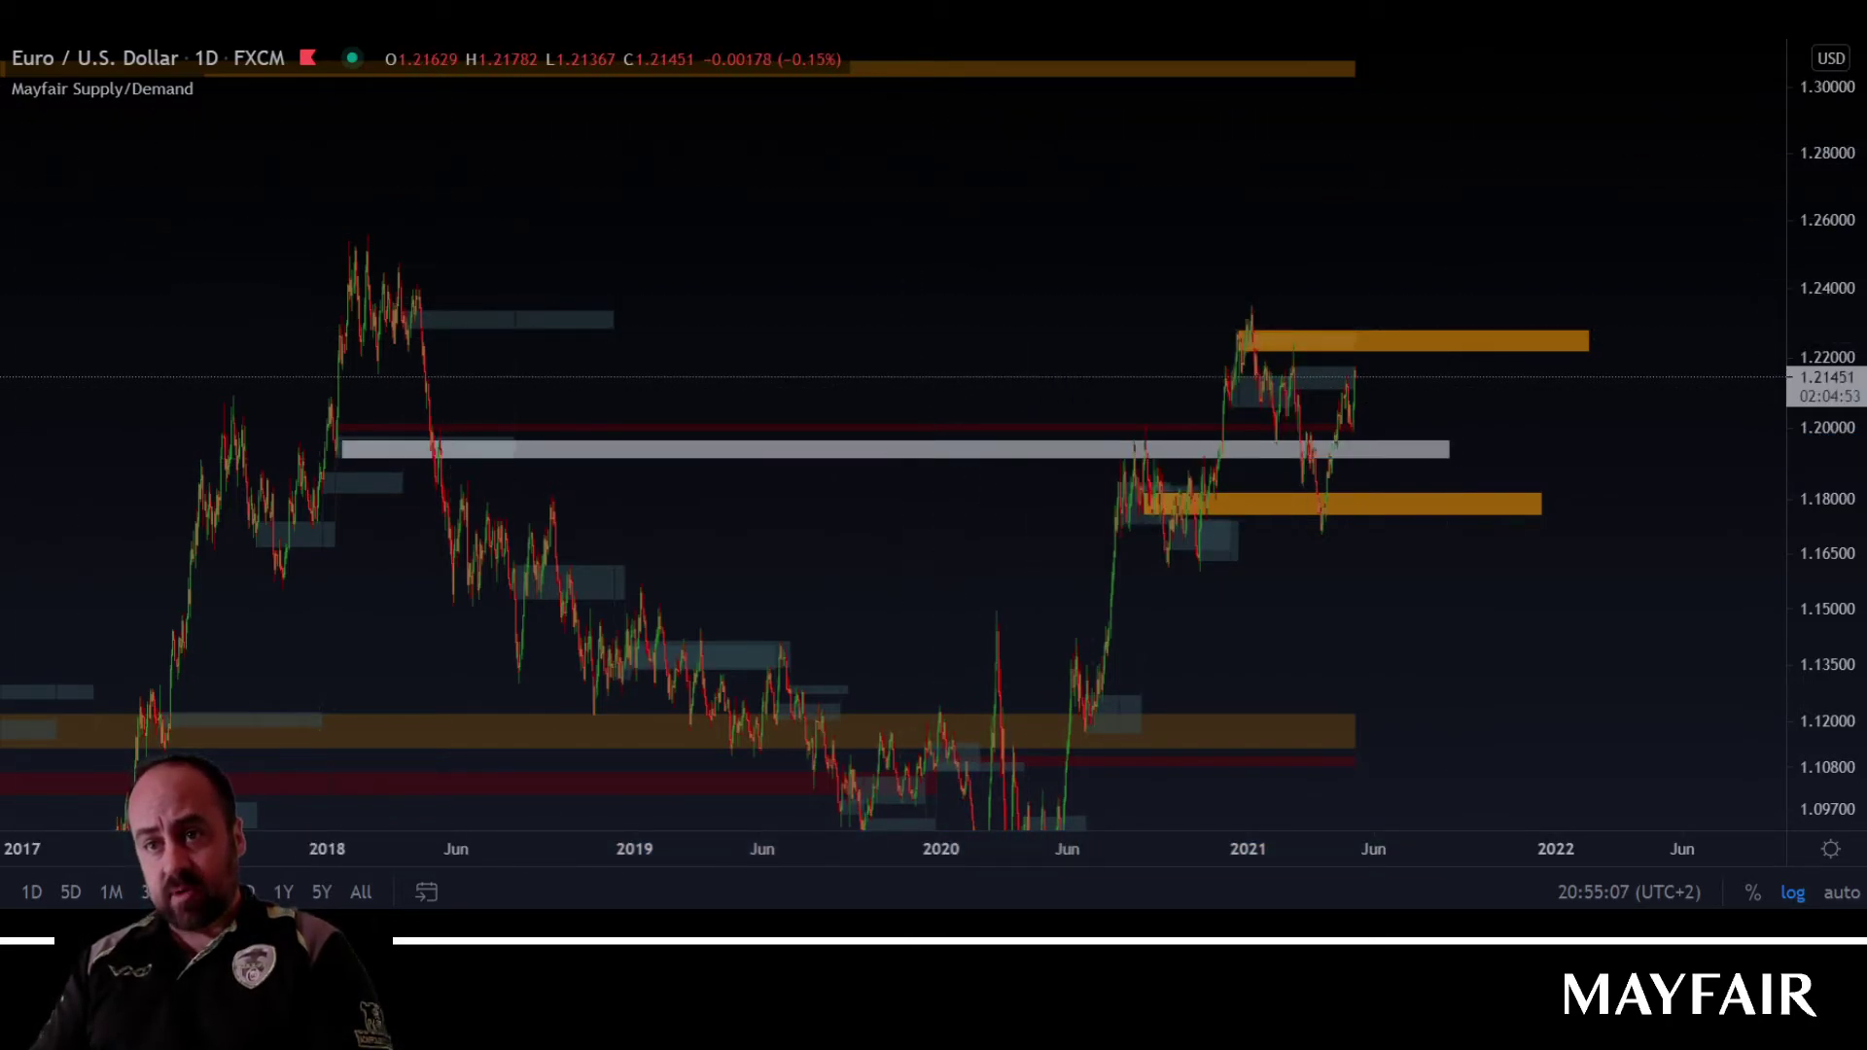
Step: Draw a thin rectangle zone from 01 Jan '18 to 02 Jun '21 between about 1.20188 and 1.19893 and fill it dark red
{"action": "left_click", "coordinate": [1017, 448]}
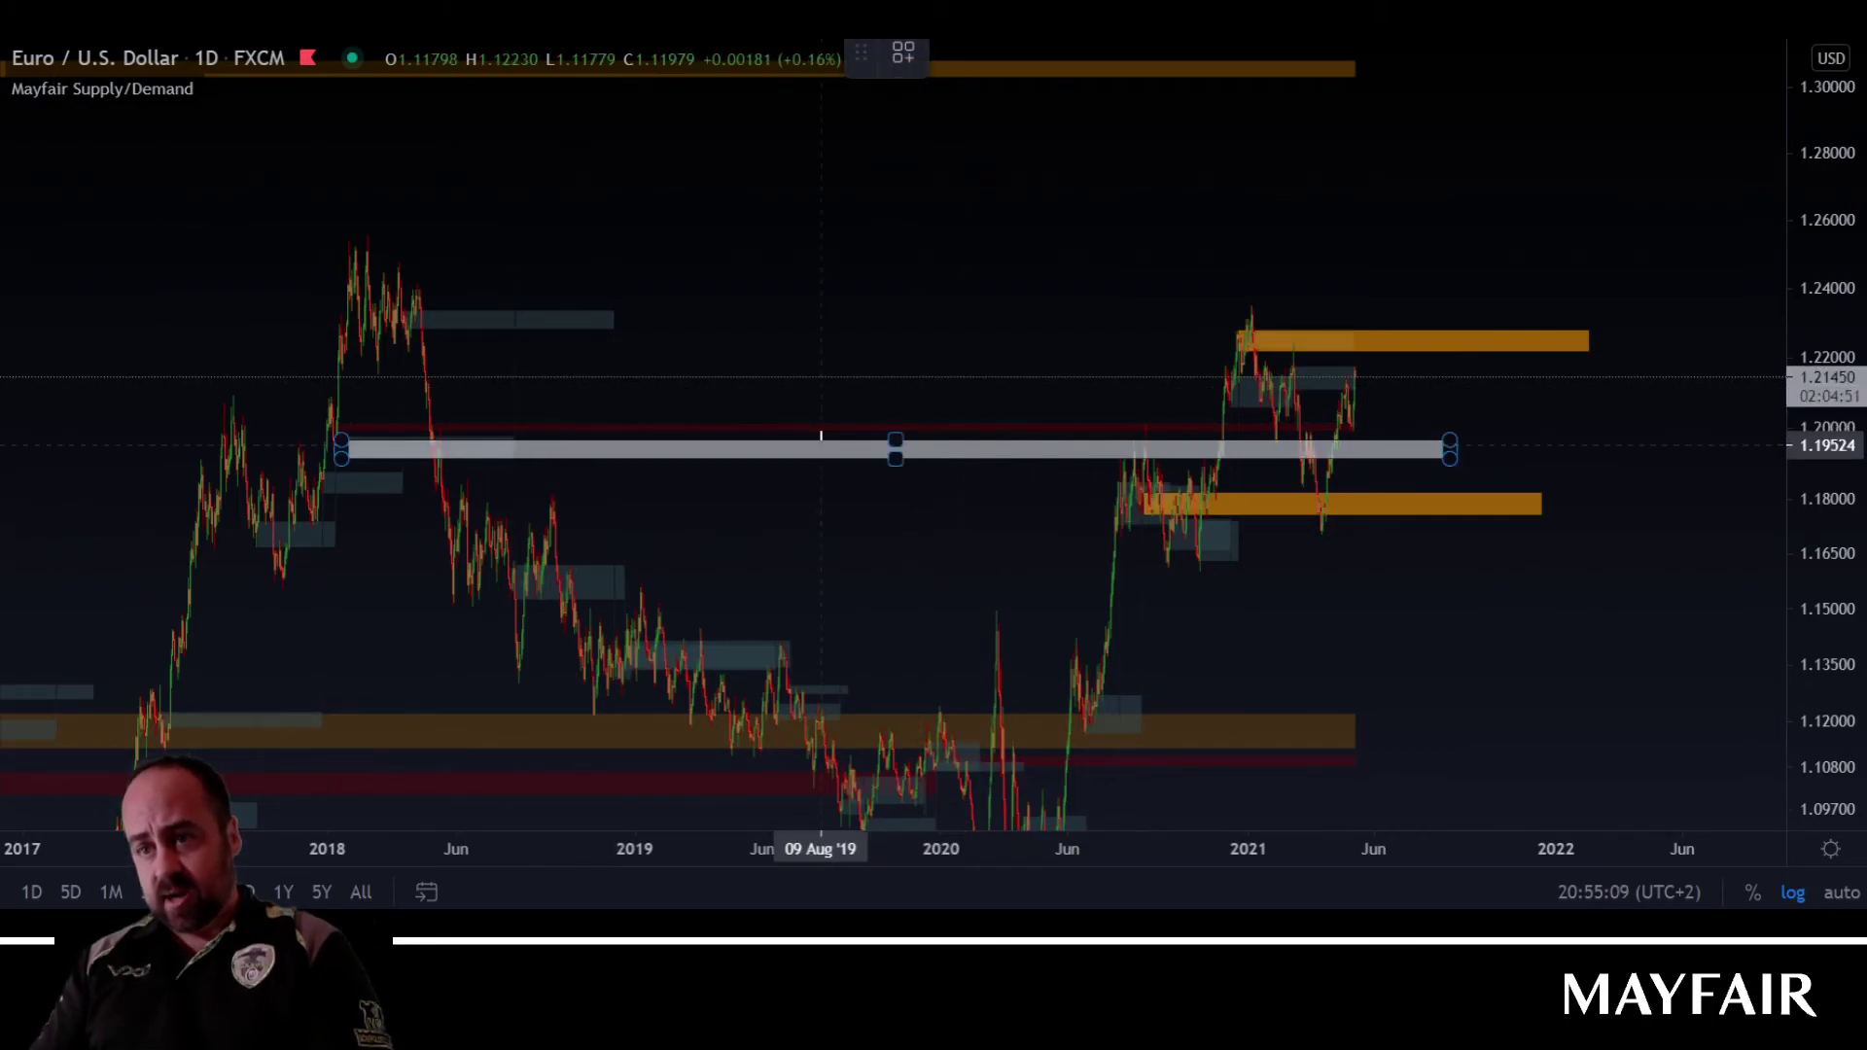
{"action": "left_click_drag", "start_coordinate": [327, 421], "coordinate": [1374, 426]}
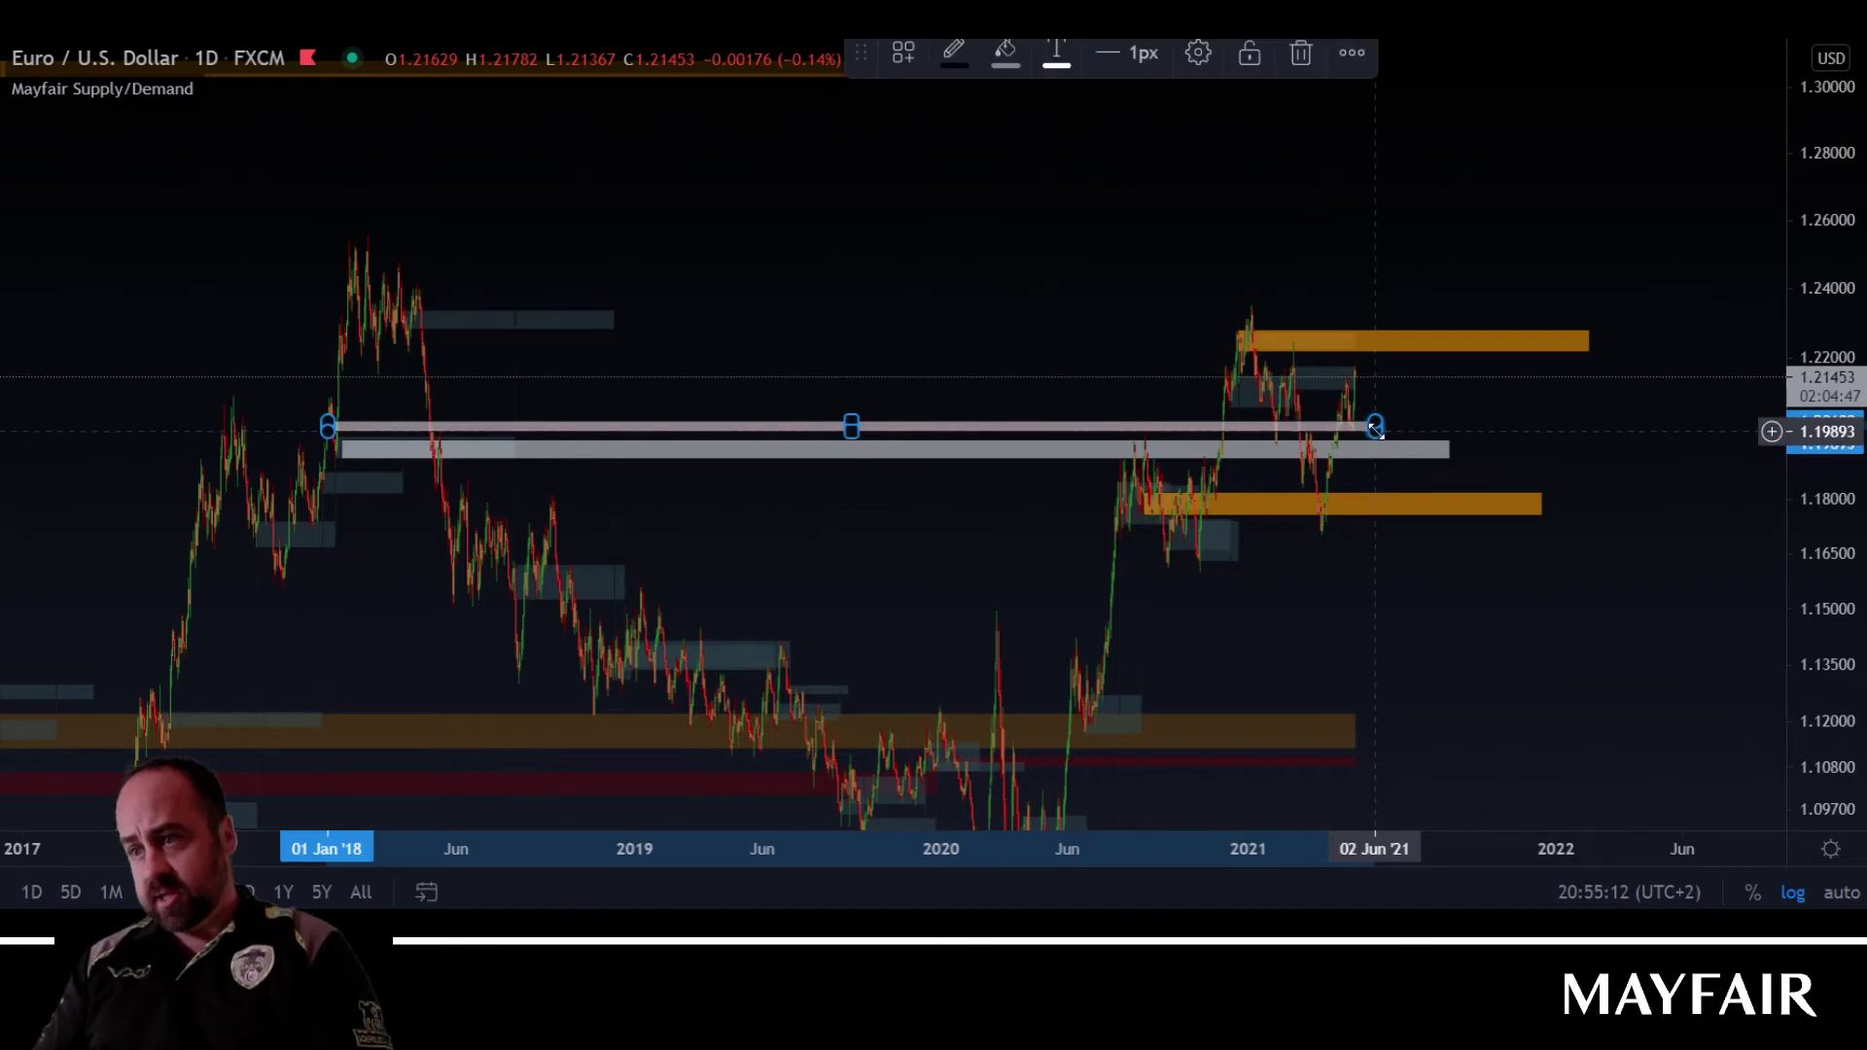
{"action": "left_click", "coordinate": [1004, 60]}
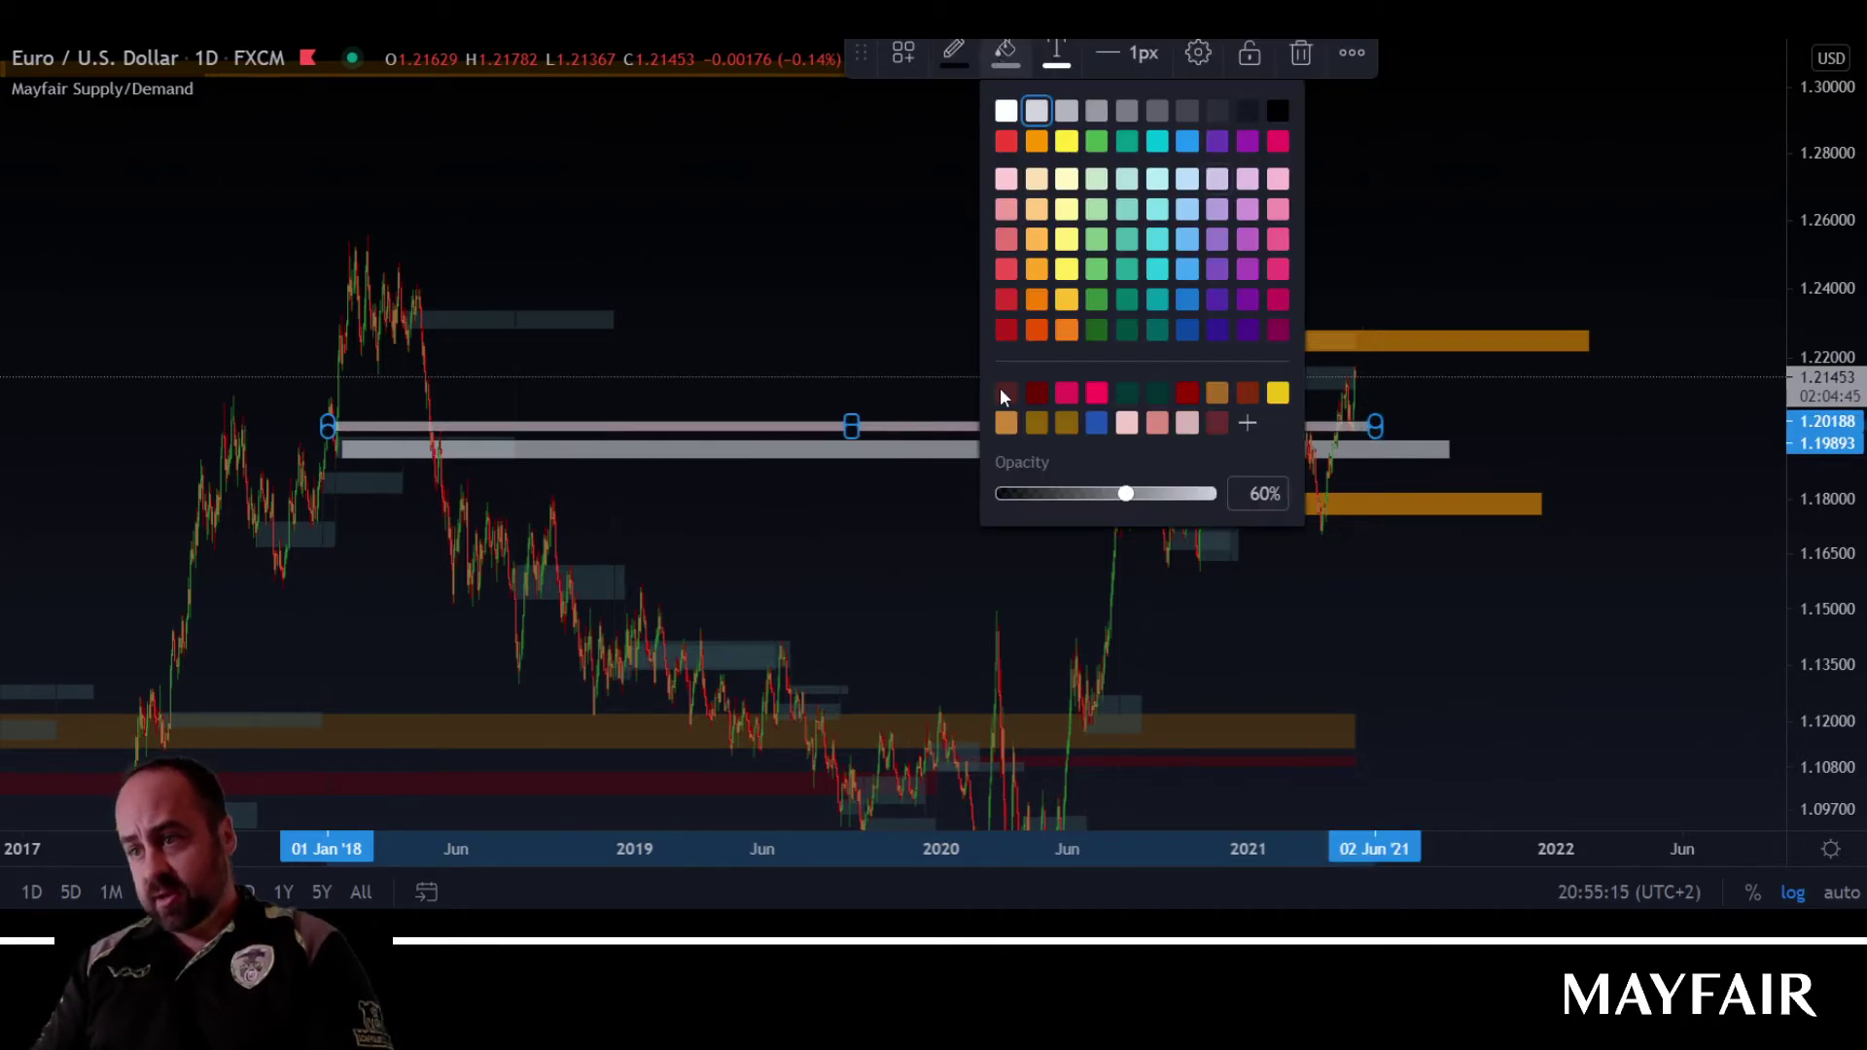
{"action": "left_click", "coordinate": [1031, 399]}
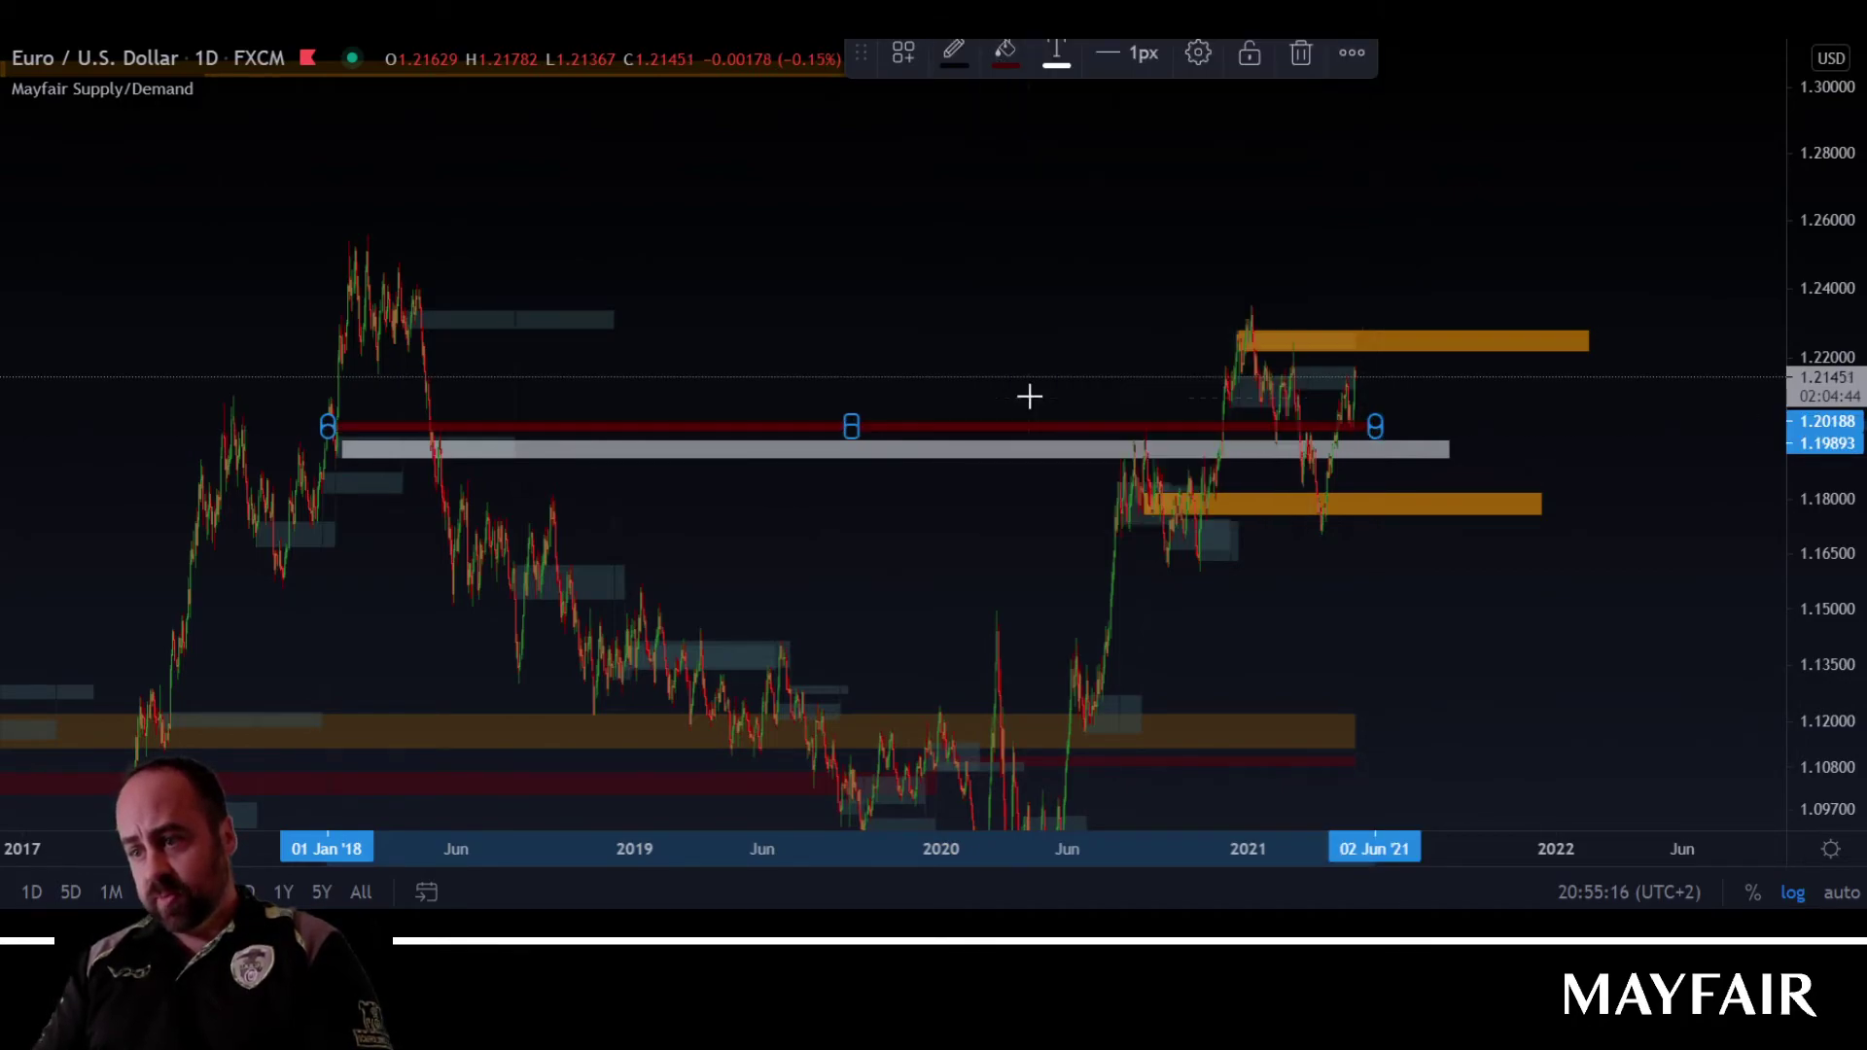
{"action": "left_click", "coordinate": [766, 589]}
Step: Draw a short rising brush stroke from the current price up through the upper orange zone to above 1.23
{"action": "left_click_drag", "start_coordinate": [846, 293], "coordinate": [755, 283]}
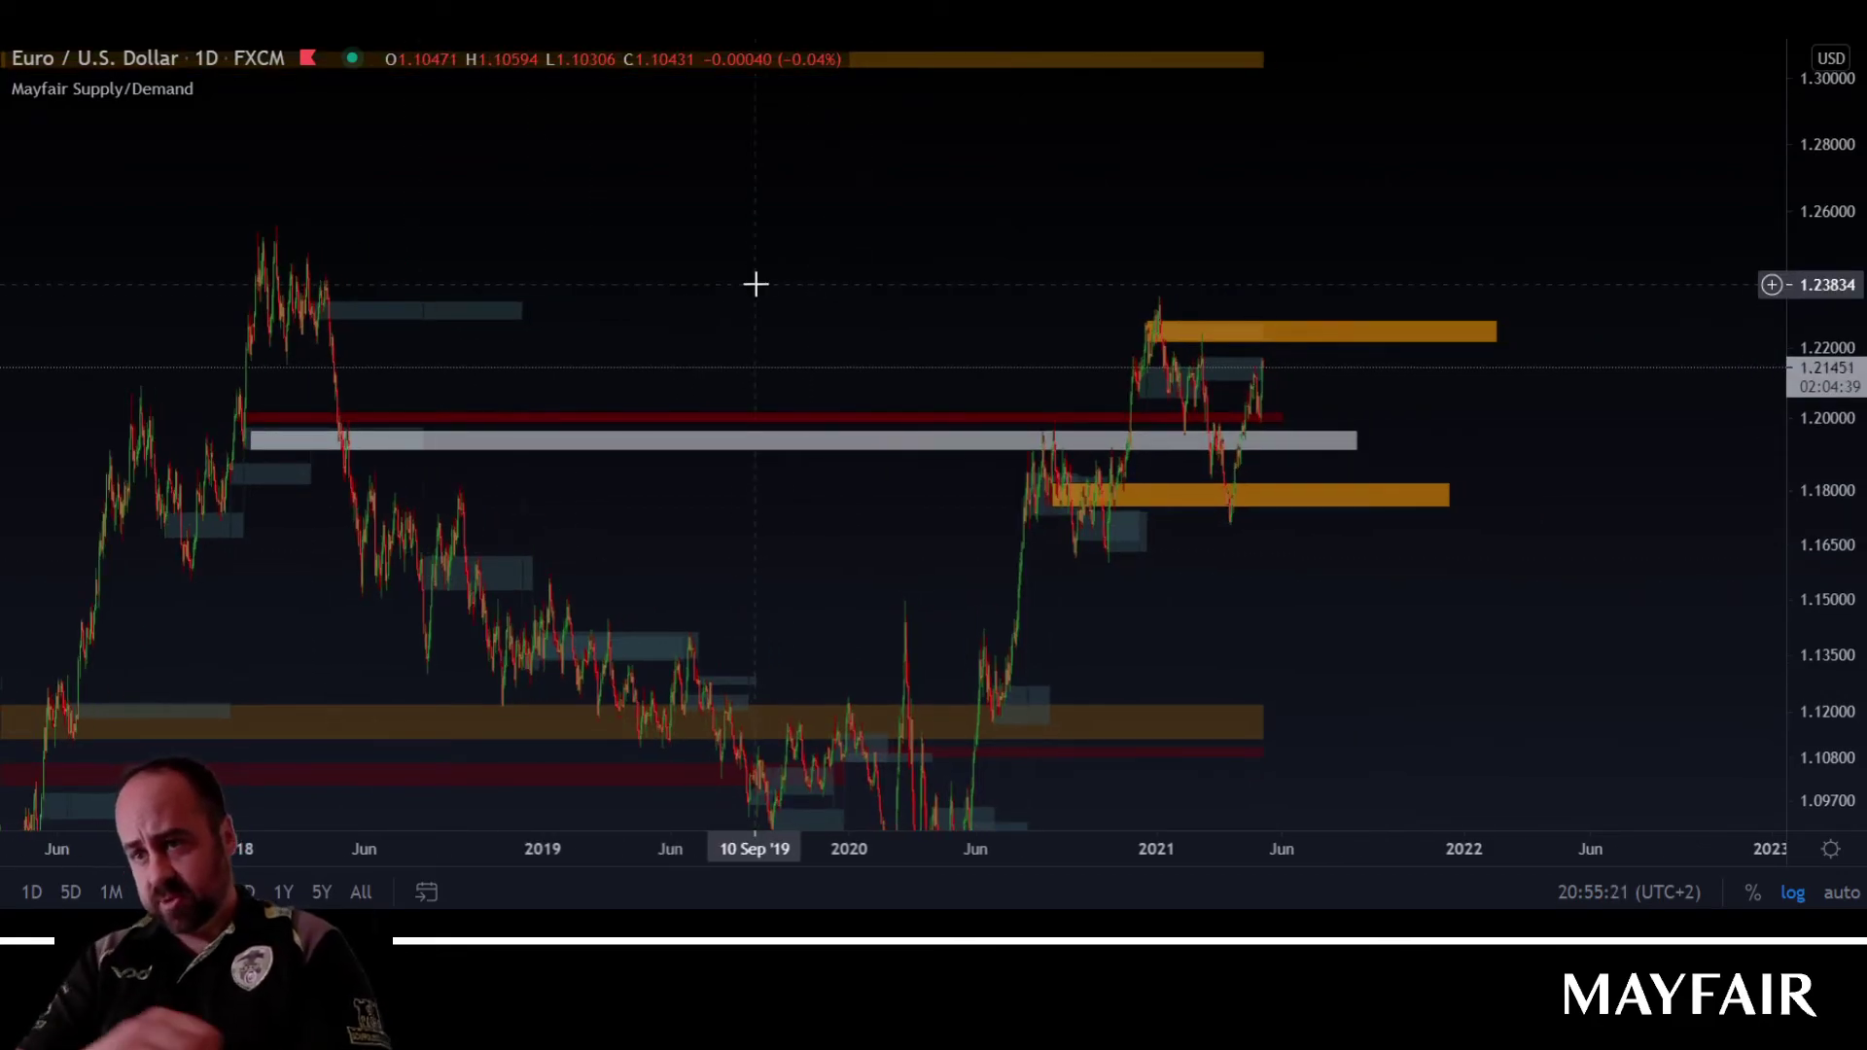
{"action": "left_click", "coordinate": [836, 439]}
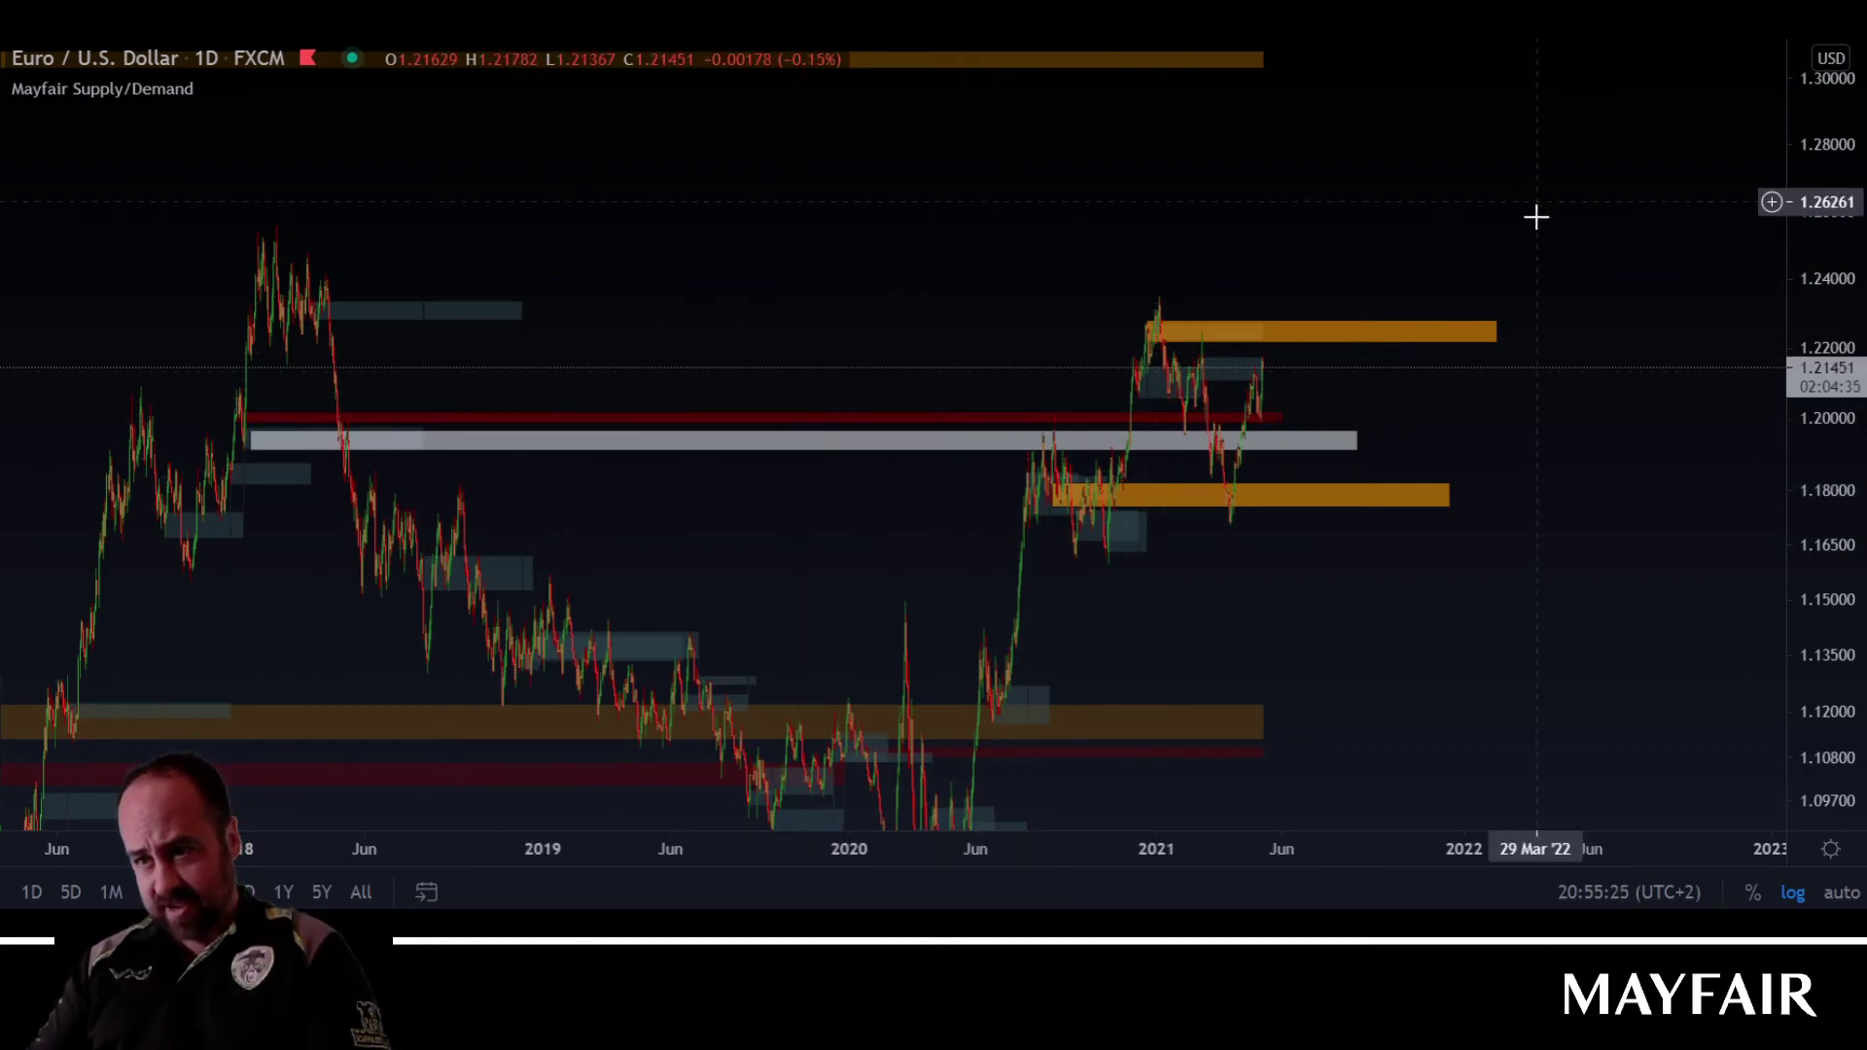
{"action": "left_click_drag", "start_coordinate": [1533, 212], "coordinate": [1546, 287]}
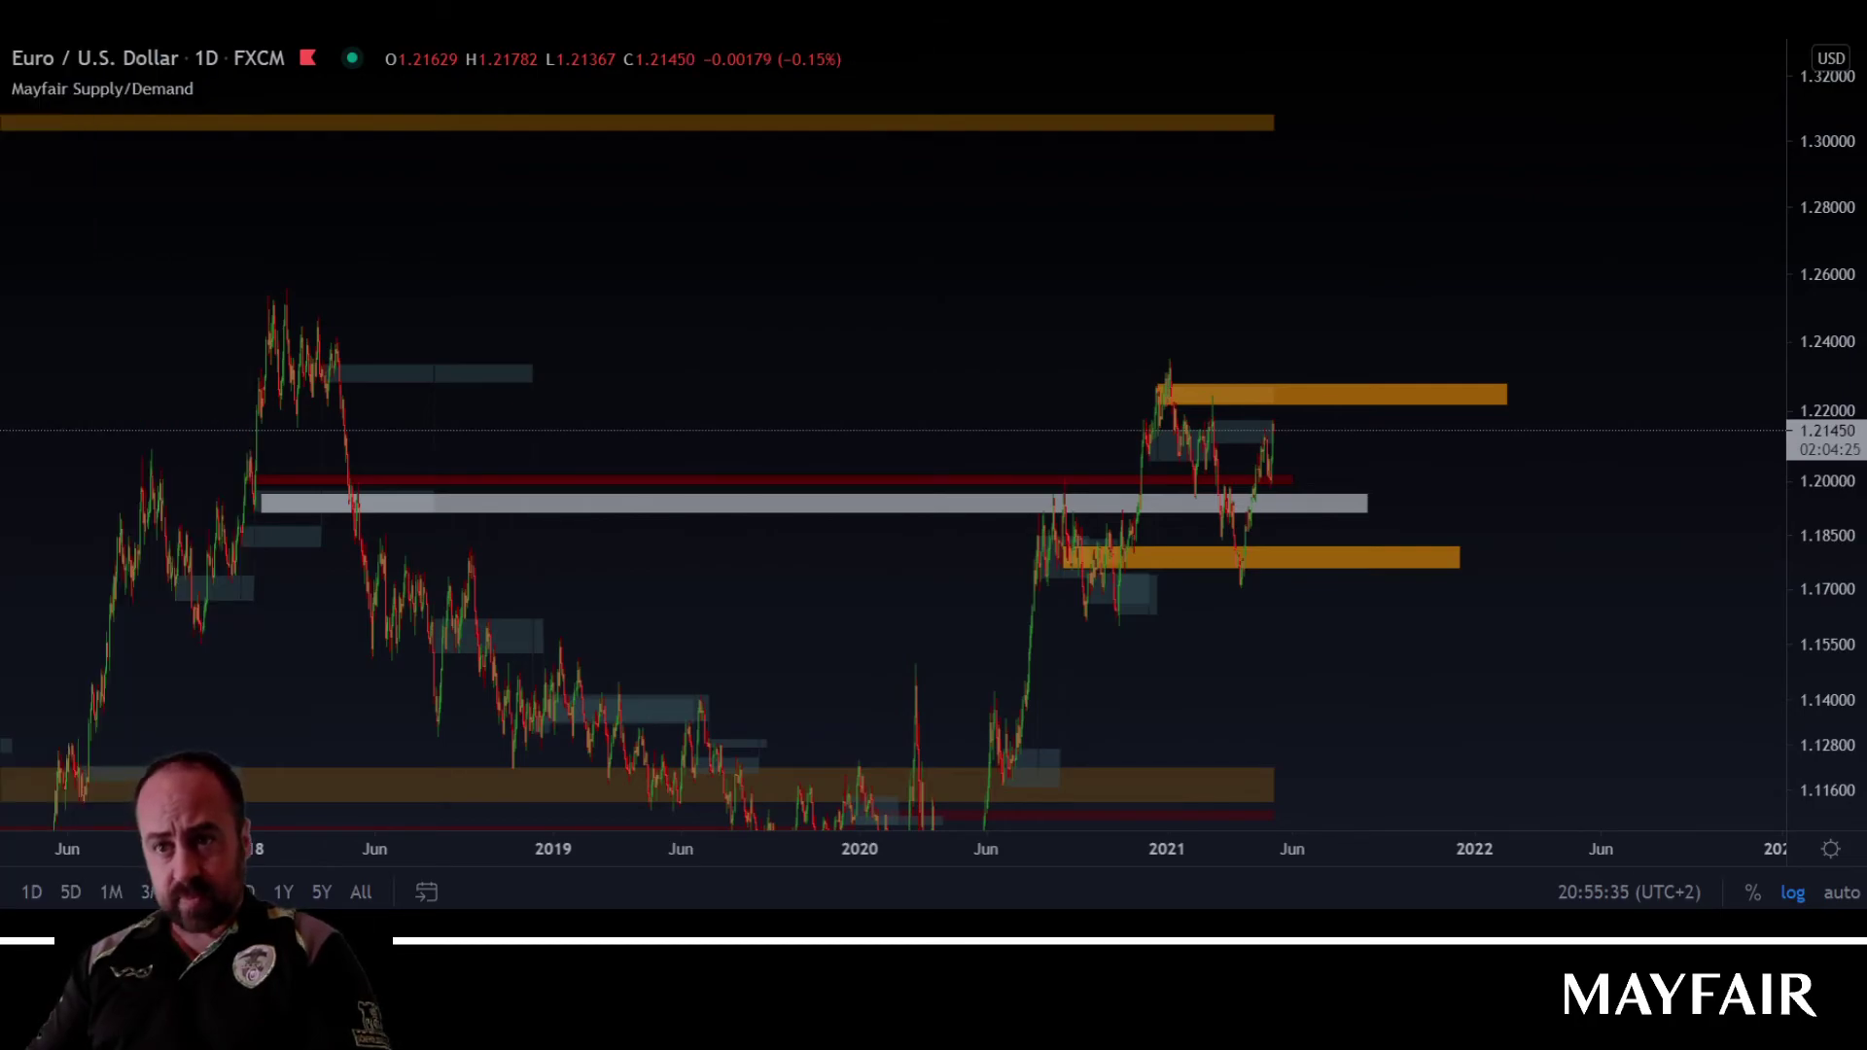
{"action": "left_click", "coordinate": [39, 216]}
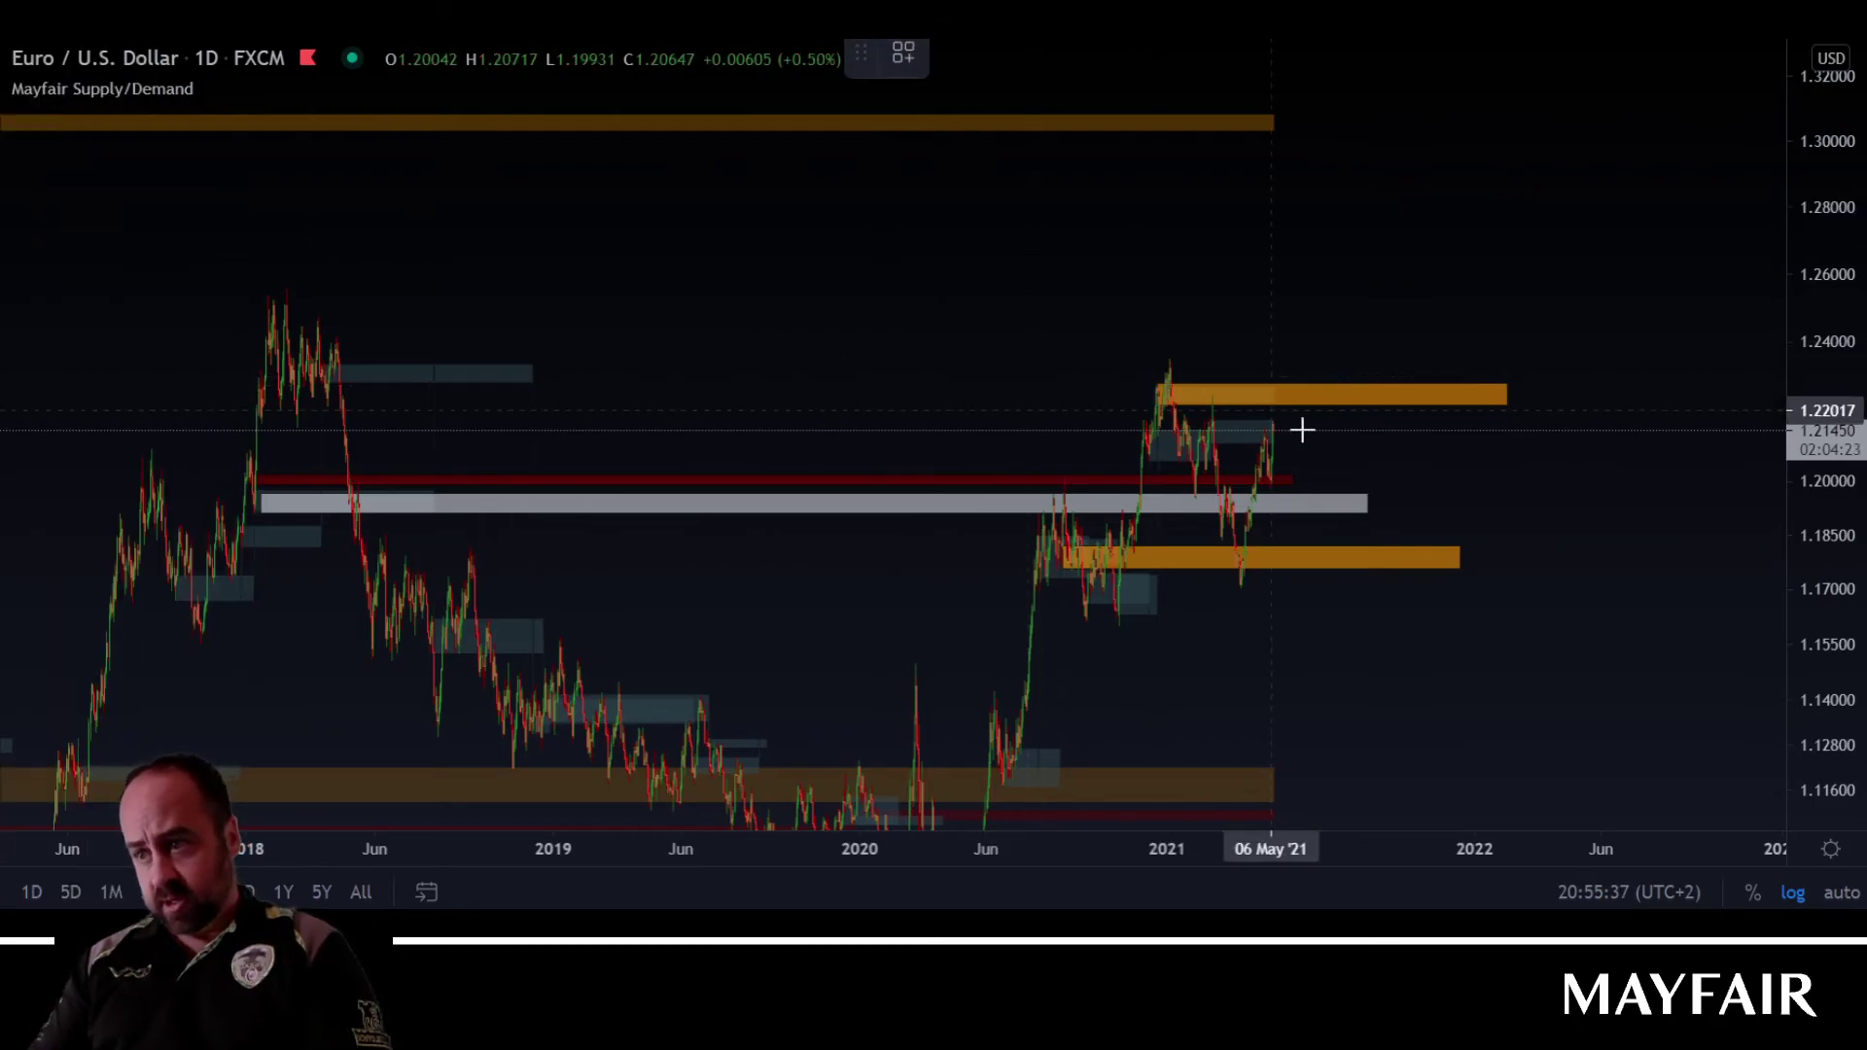
{"action": "left_click_drag", "start_coordinate": [1286, 430], "coordinate": [1297, 368]}
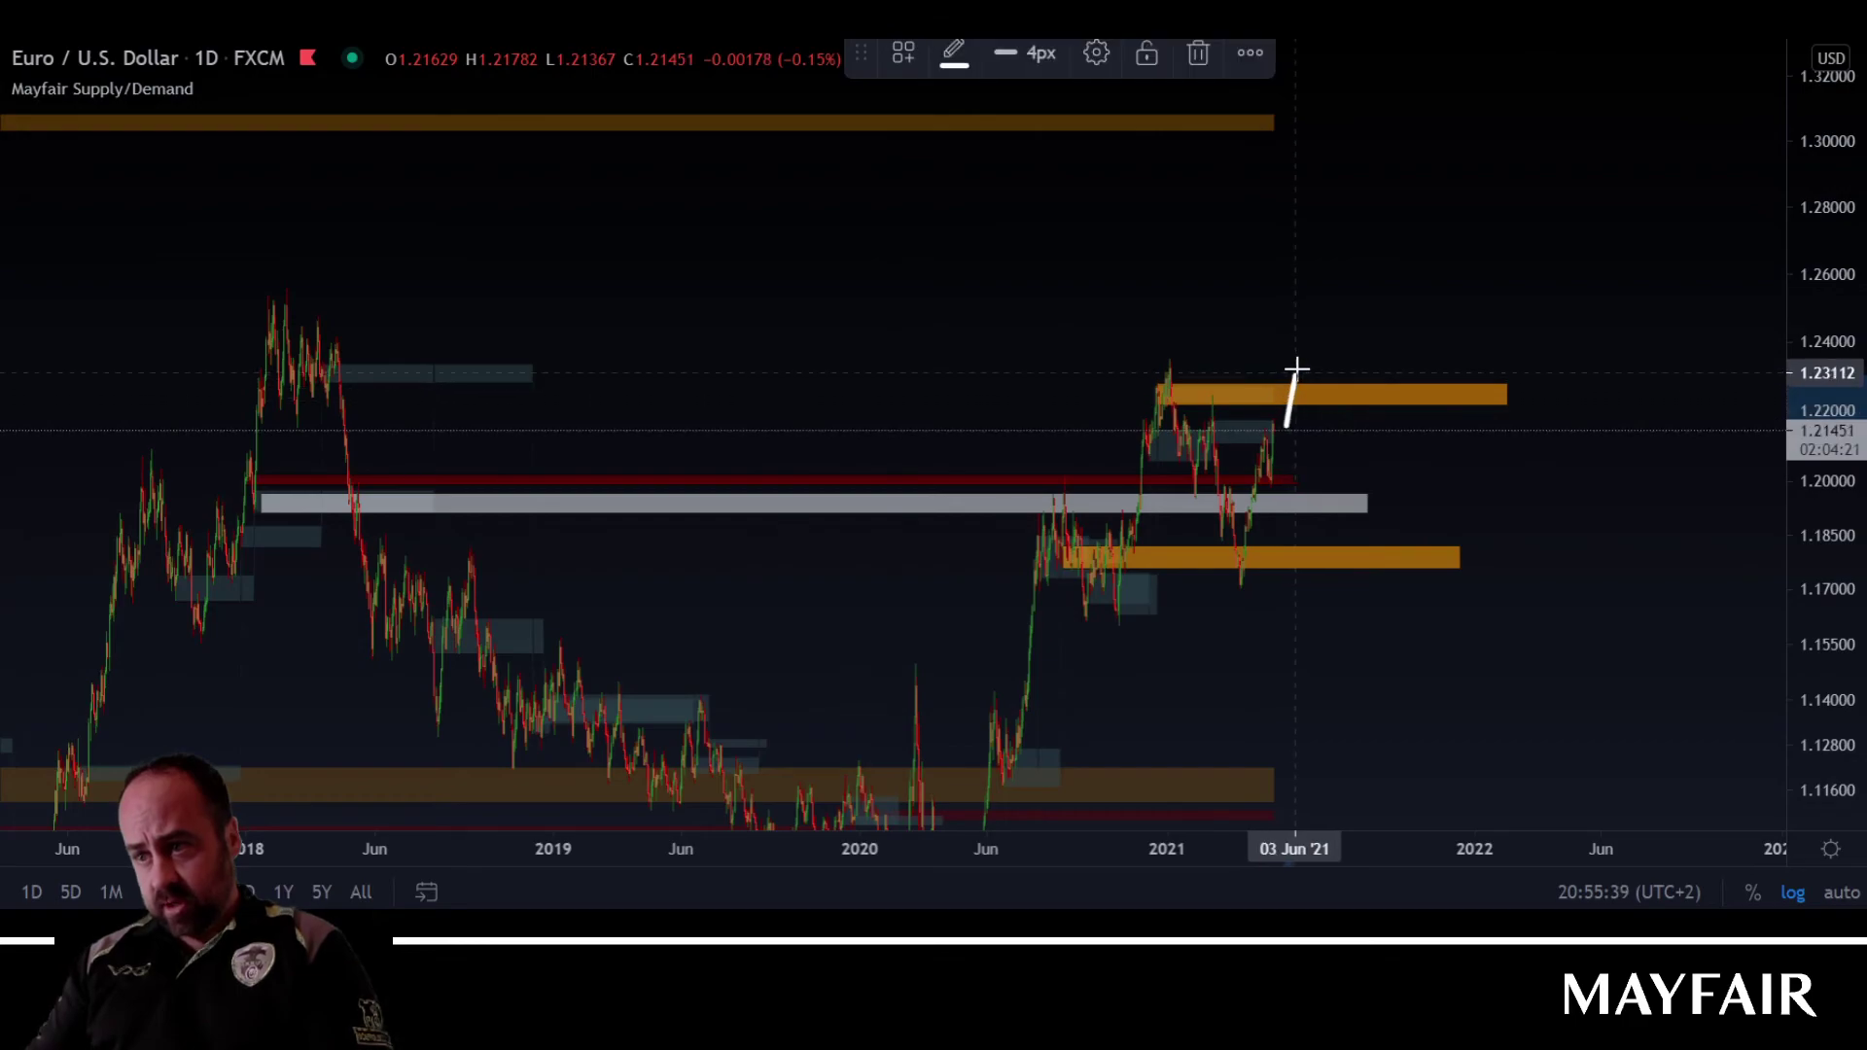
Step: Sketch brush marks over the 2021 high, across to the 2018 high and around it, and undo these marks
{"action": "mouse_move", "coordinate": [1129, 337]}
{"action": "left_mouse_down"}
{"action": "mouse_move", "coordinate": [1141, 319]}
{"action": "mouse_move", "coordinate": [1191, 350]}
{"action": "mouse_move", "coordinate": [311, 317]}
{"action": "mouse_move", "coordinate": [304, 282]}
{"action": "mouse_move", "coordinate": [262, 348]}
{"action": "mouse_move", "coordinate": [302, 298]}
{"action": "left_mouse_up"}
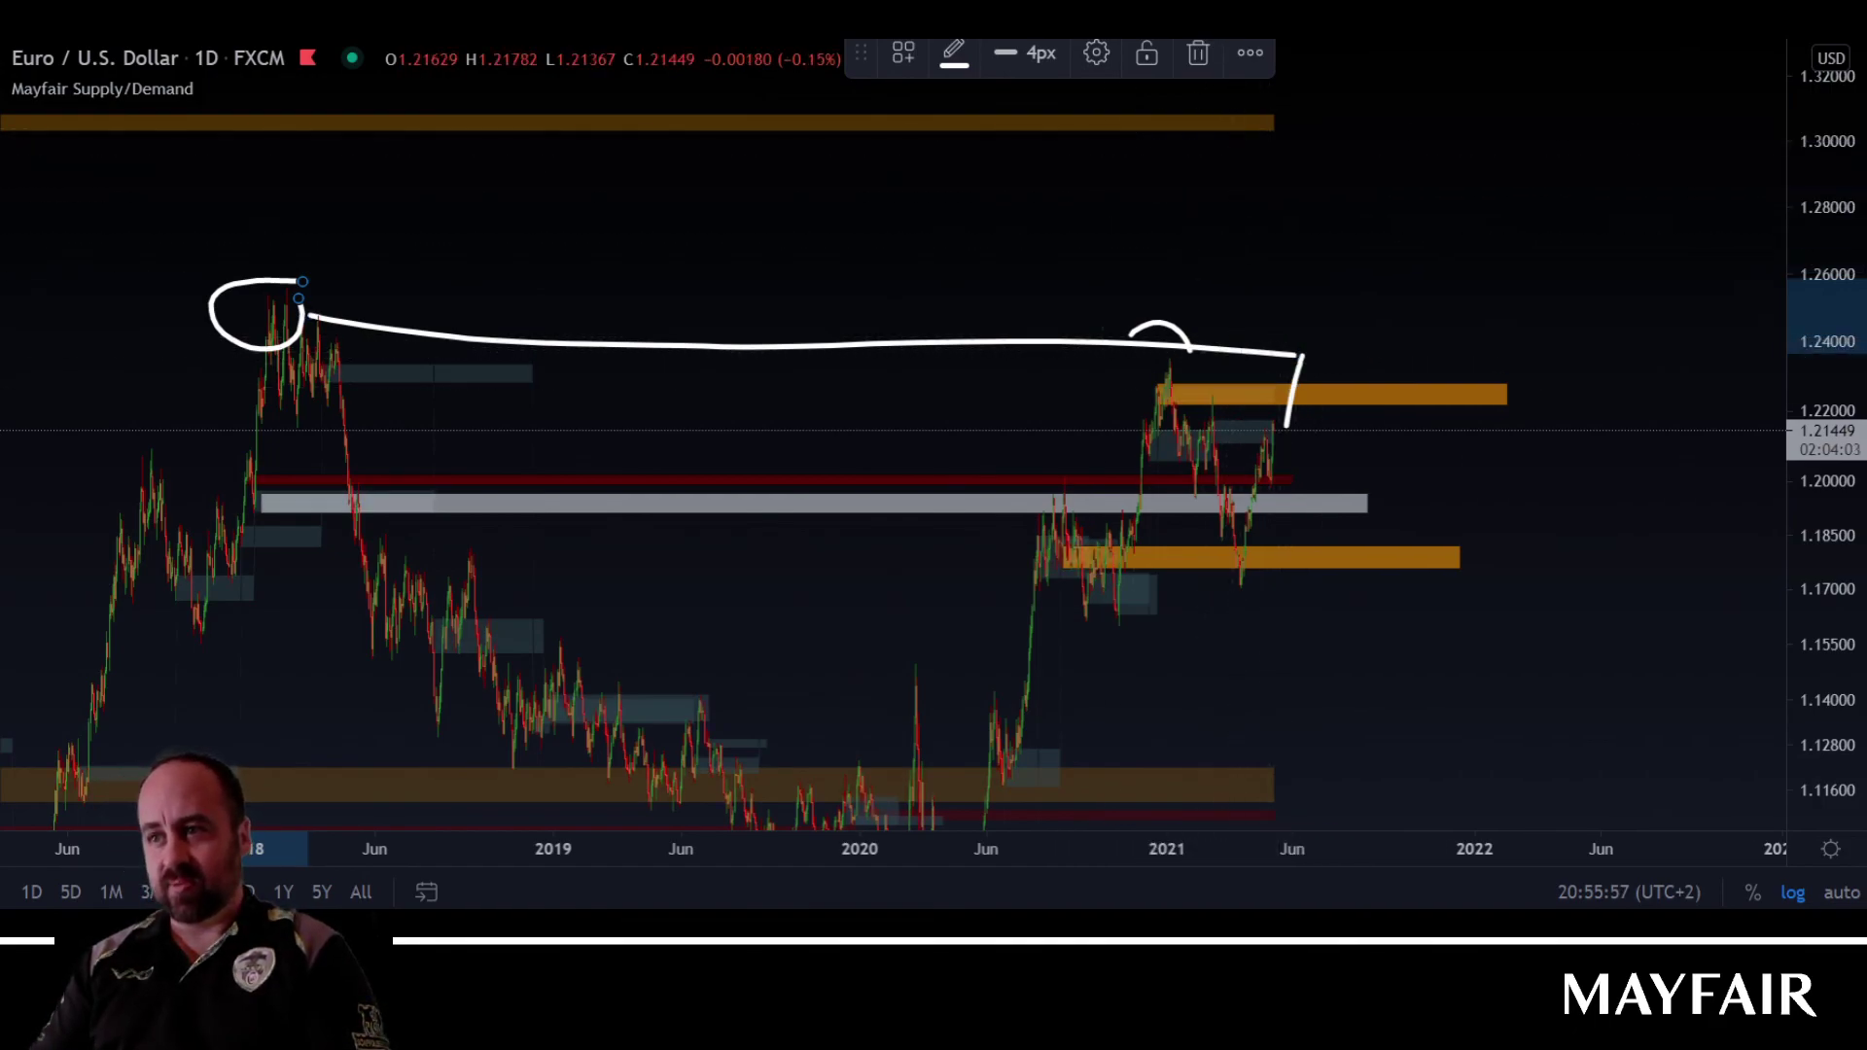
{"action": "key", "text": "ctrl+z"}
{"action": "key", "text": "ctrl+z"}
{"action": "key", "text": "ctrl+z"}
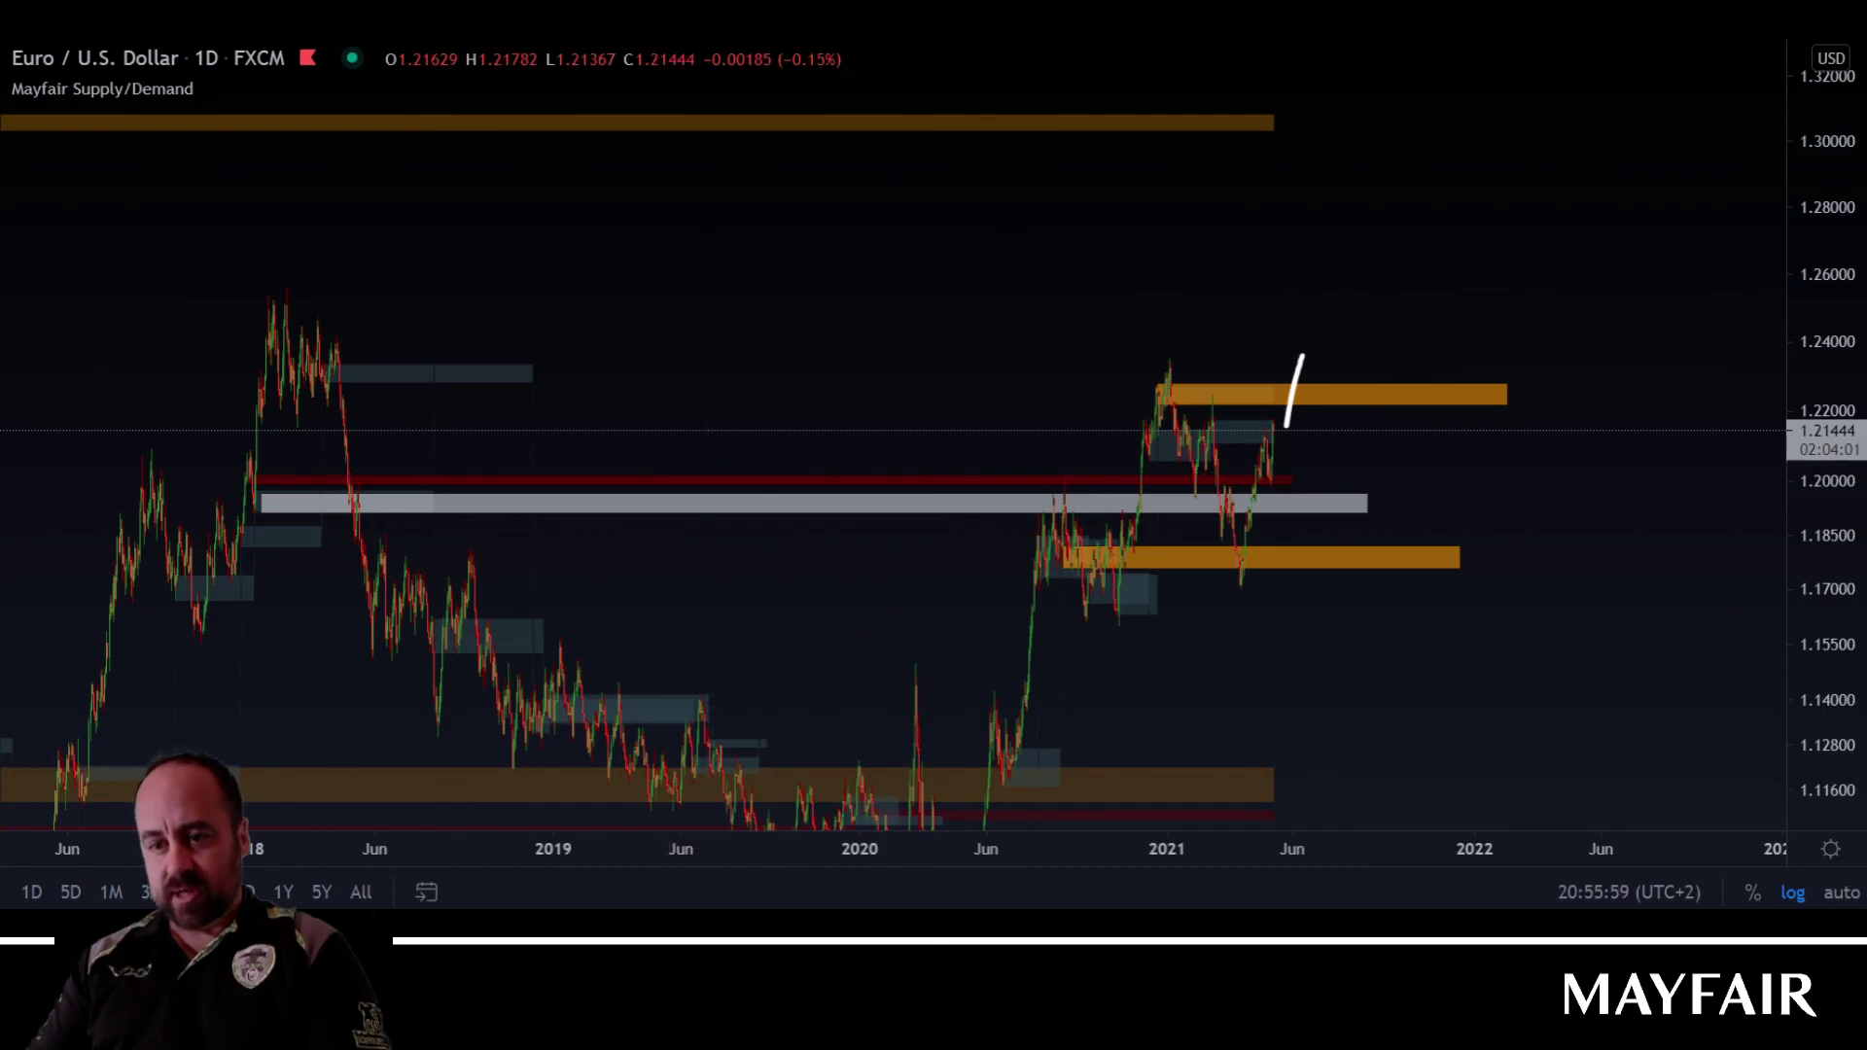